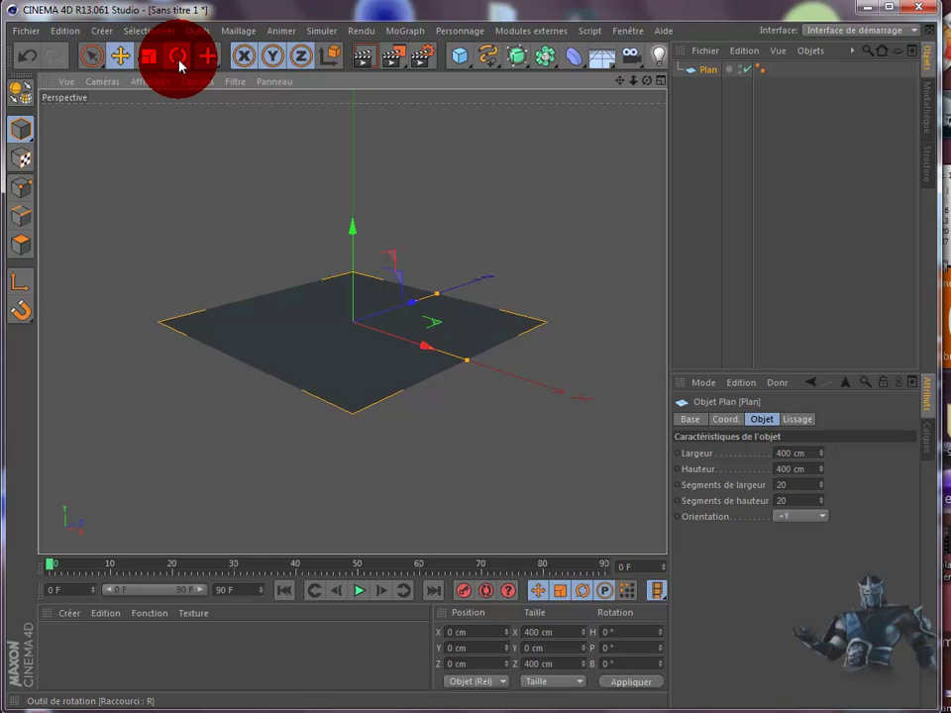
# Rotate the floor plane around its vertical axis to a heading of about 43°
pyautogui.click(187, 65)
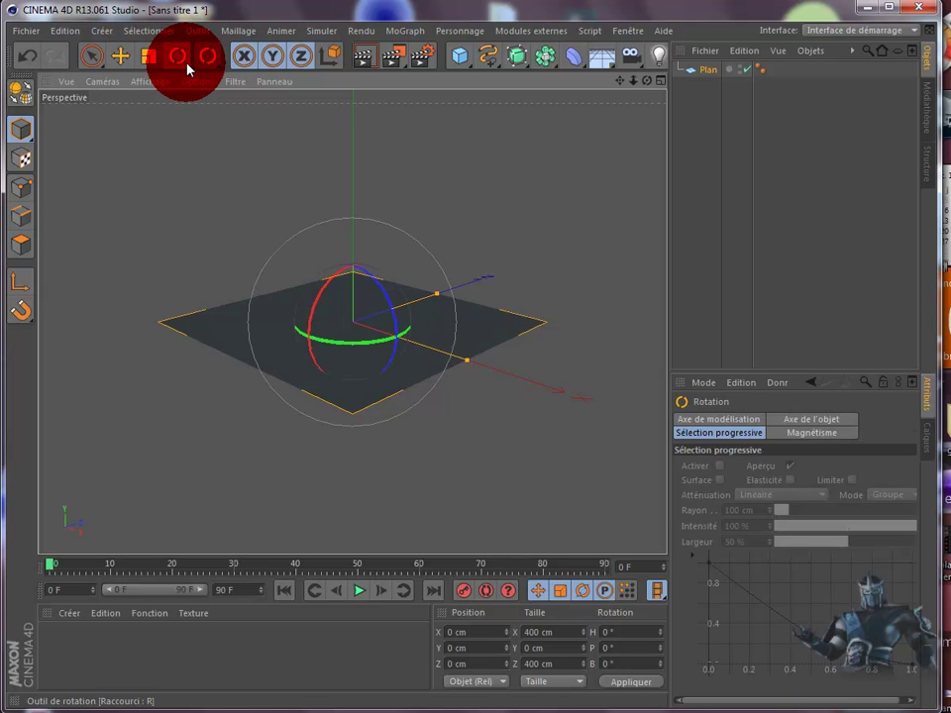
pyautogui.click(359, 351)
pyautogui.moveTo(365, 349); pyautogui.dragTo(418, 340)
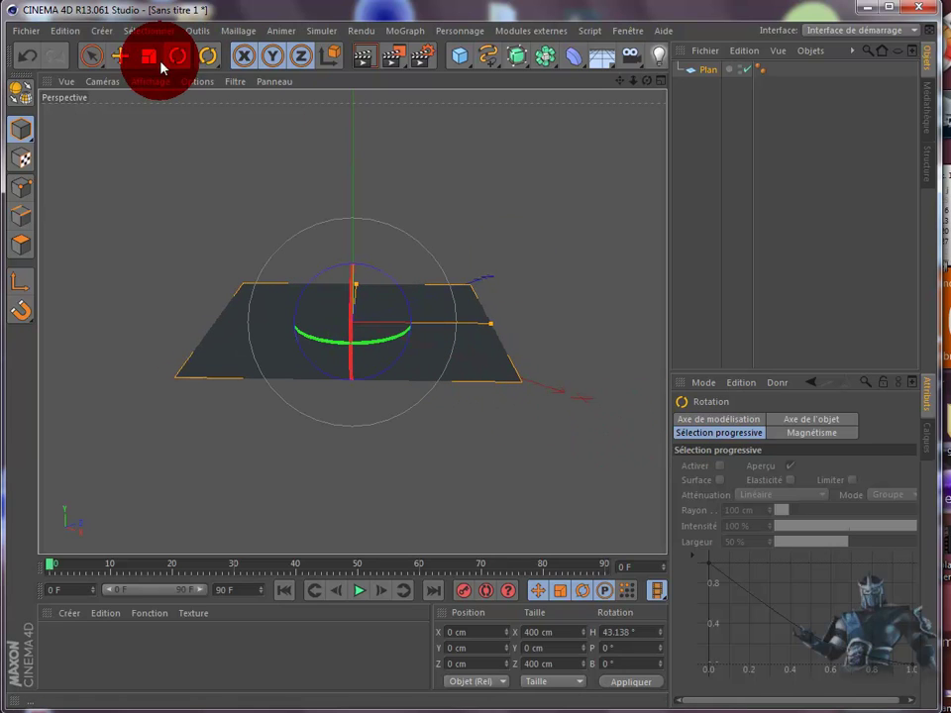
pyautogui.press('e')
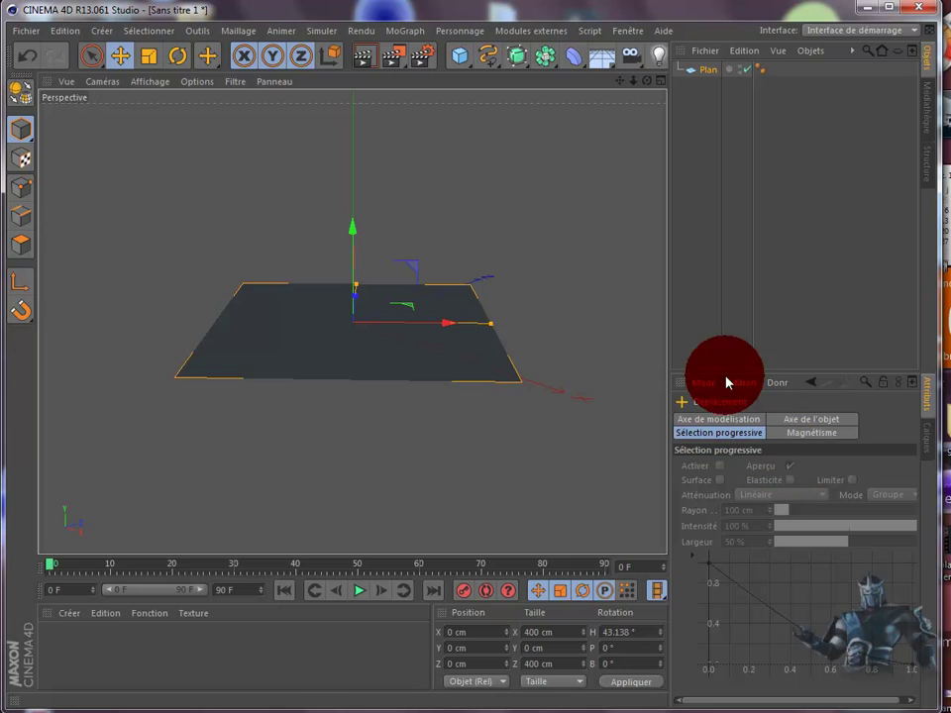
# Enlarge the floor plane to a width of about 1126 cm and a height of about 982 cm
pyautogui.click(706, 69)
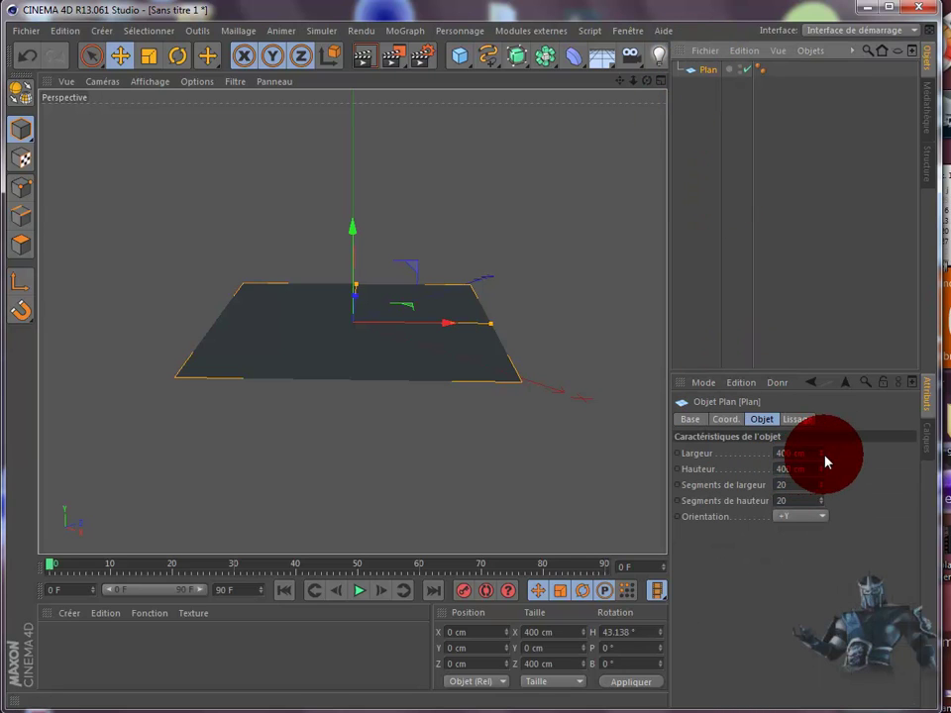
pyautogui.moveTo(825, 455)
pyautogui.mouseDown()
pyautogui.moveTo(867, 435)
pyautogui.moveTo(941, 278)
pyautogui.moveTo(838, 451)
pyautogui.mouseUp()
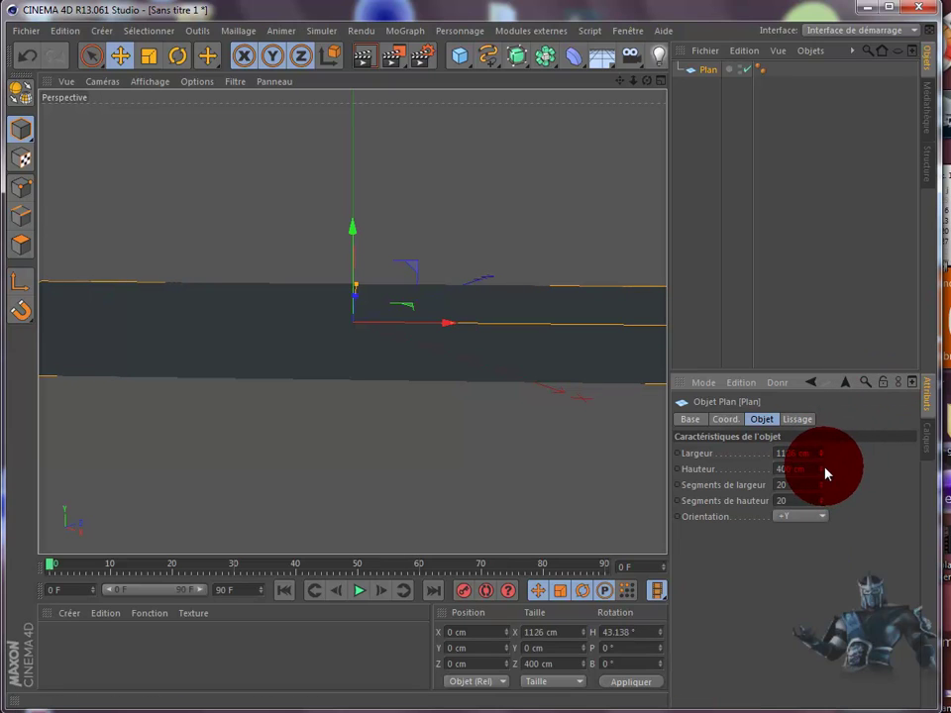
pyautogui.moveTo(821, 474)
pyautogui.mouseDown()
pyautogui.moveTo(871, 306)
pyautogui.moveTo(824, 473)
pyautogui.mouseUp()
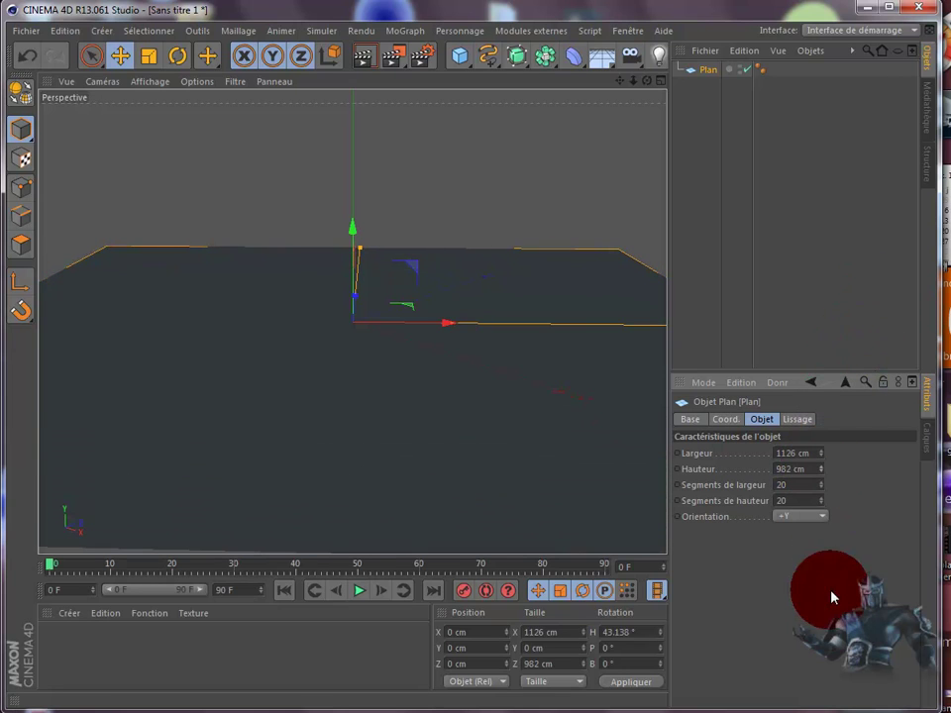
# Move the floor plane to about X 86 cm, Z -92 cm and turn its heading to about 45°
pyautogui.click(90, 55)
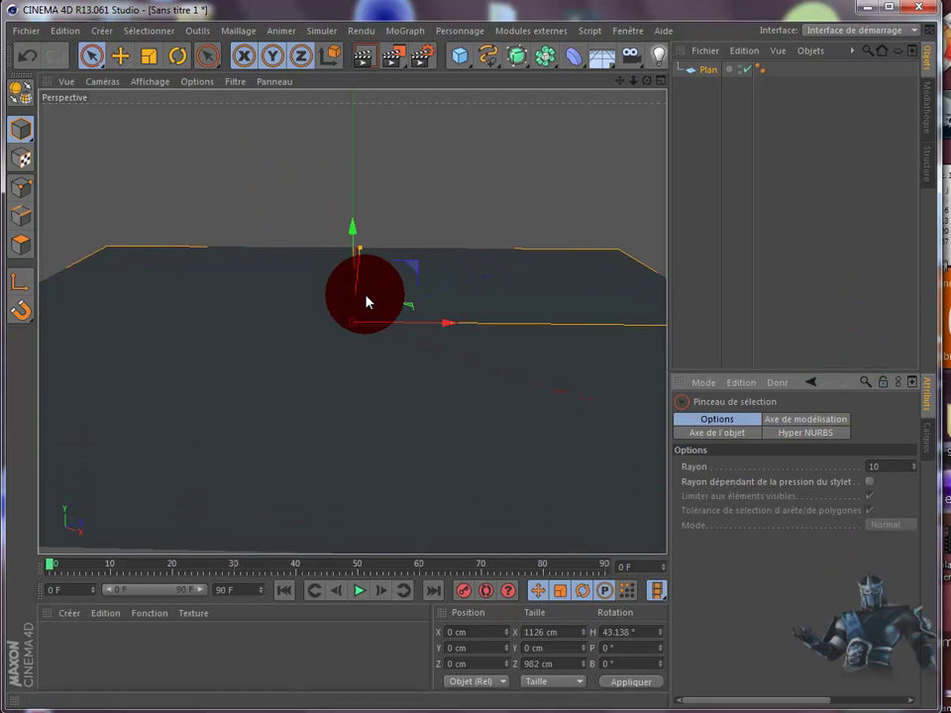
pyautogui.moveTo(360, 301); pyautogui.dragTo(356, 331)
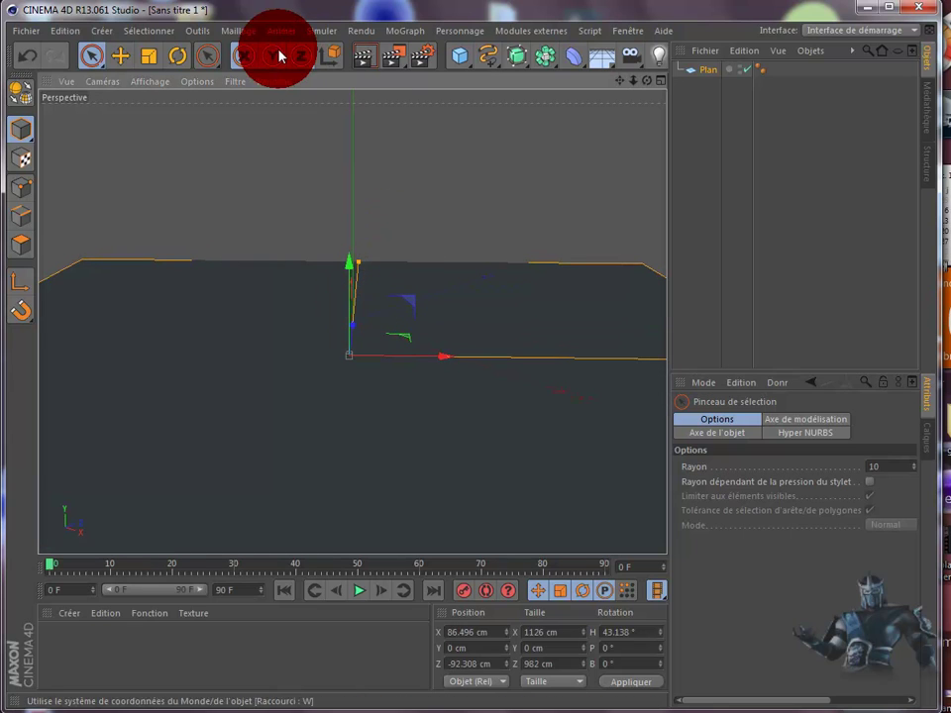
pyautogui.click(178, 59)
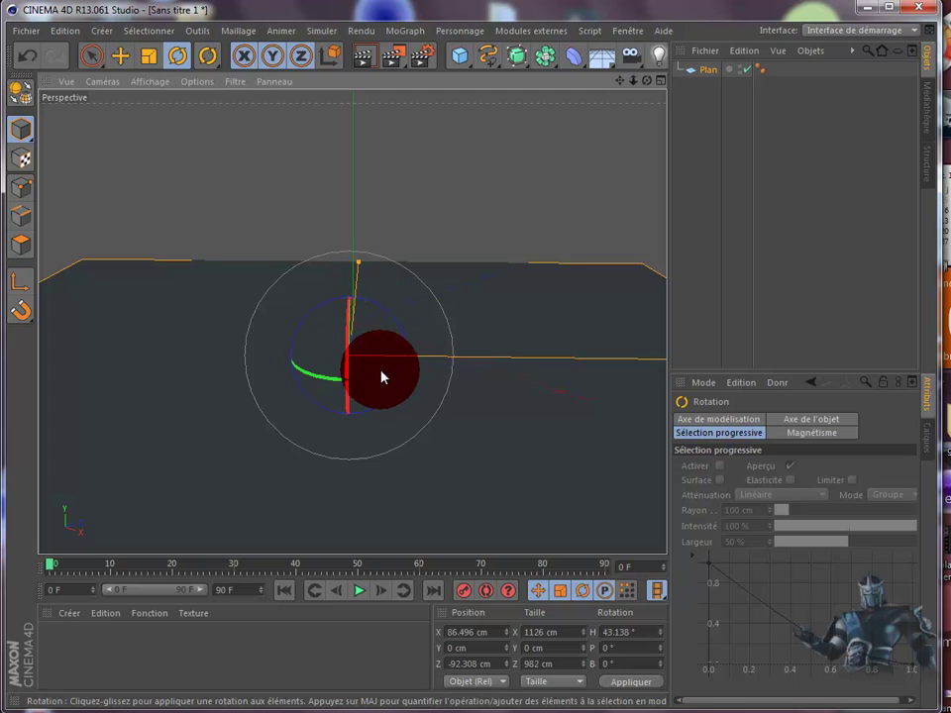
pyautogui.moveTo(382, 376); pyautogui.dragTo(387, 377)
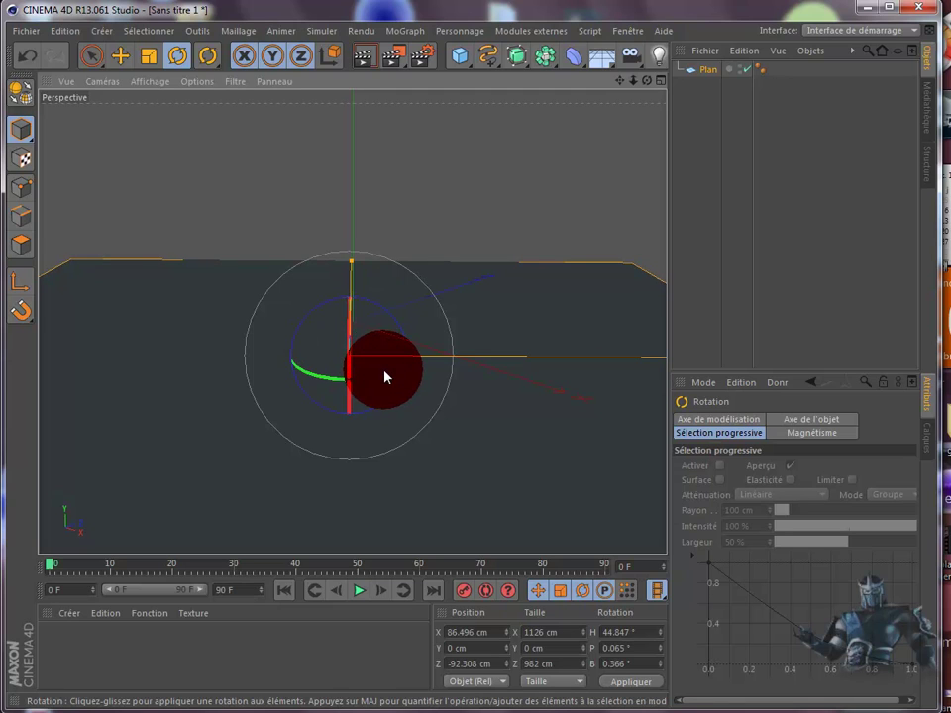
pyautogui.click(126, 58)
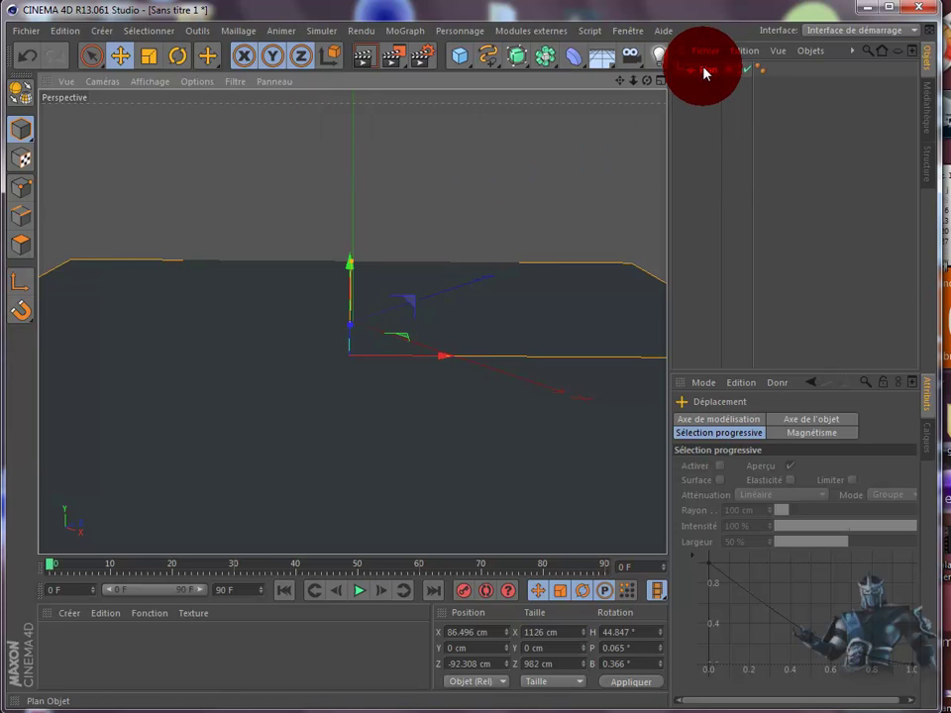
# Duplicate the floor plane and set the copy's orientation to +Z to form an upright backdrop
pyautogui.keyDown('ctrl'); pyautogui.moveTo(704, 91); pyautogui.dragTo(706, 98); pyautogui.keyUp('ctrl')
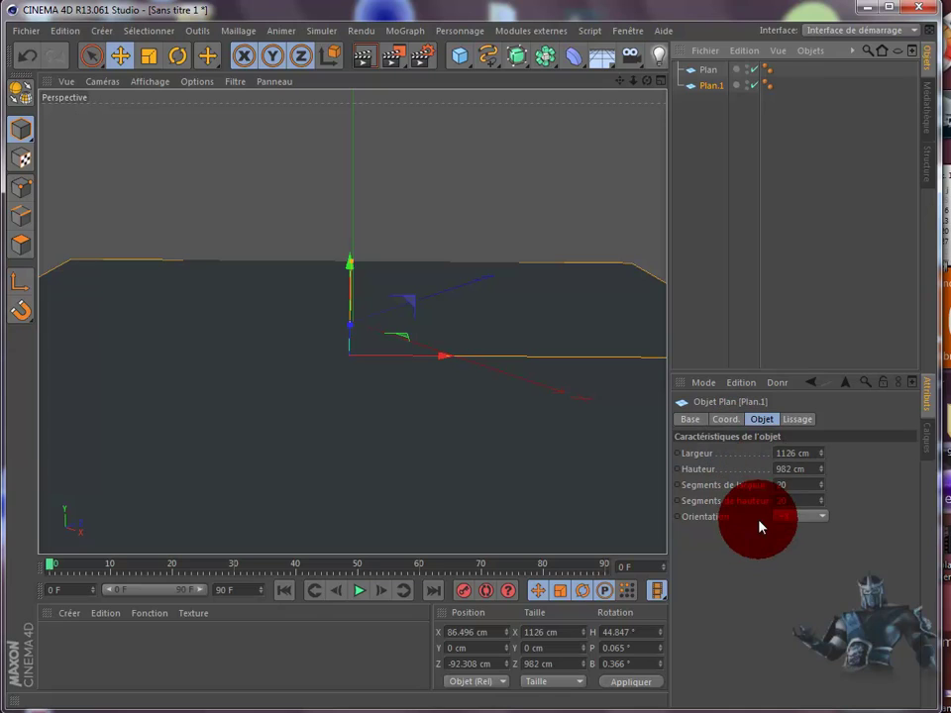
pyautogui.click(821, 515)
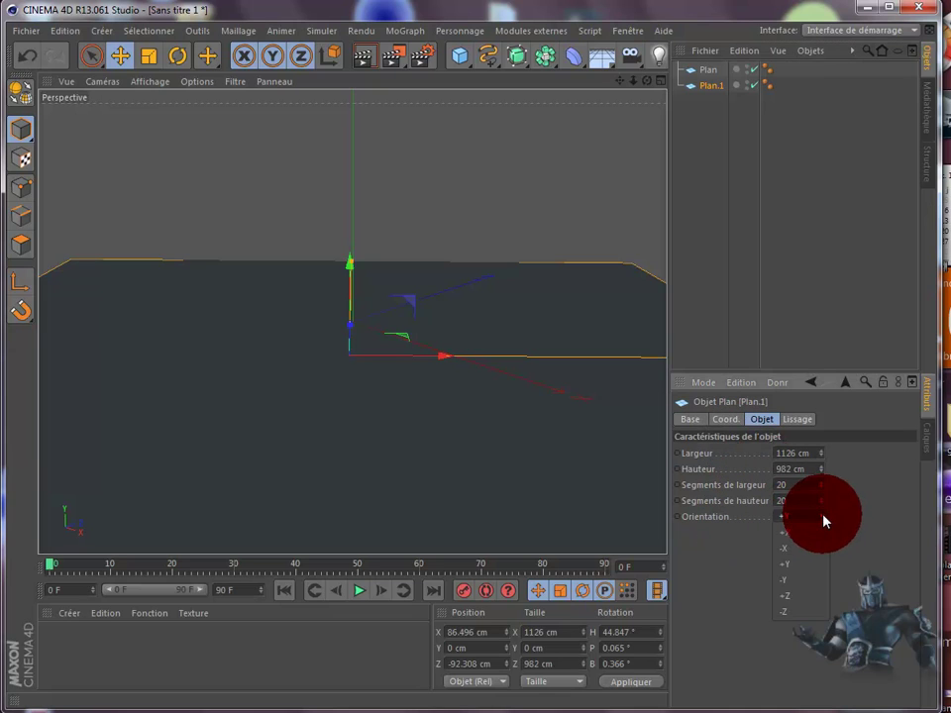
pyautogui.click(800, 596)
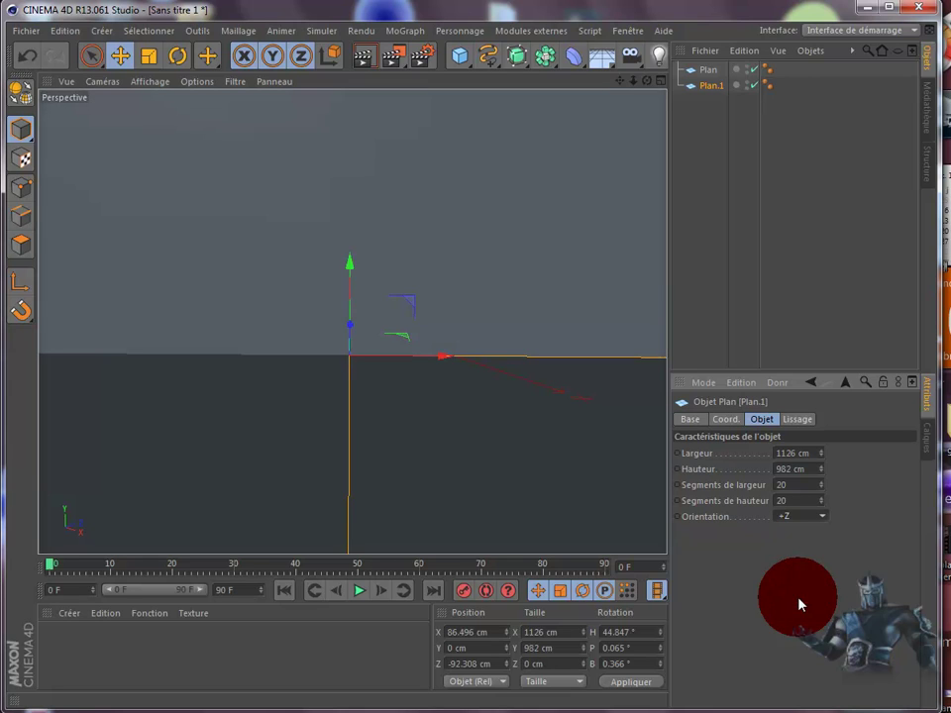
# Move the upright backdrop plane backward to about X -104 cm, Z 99 cm
pyautogui.click(357, 333)
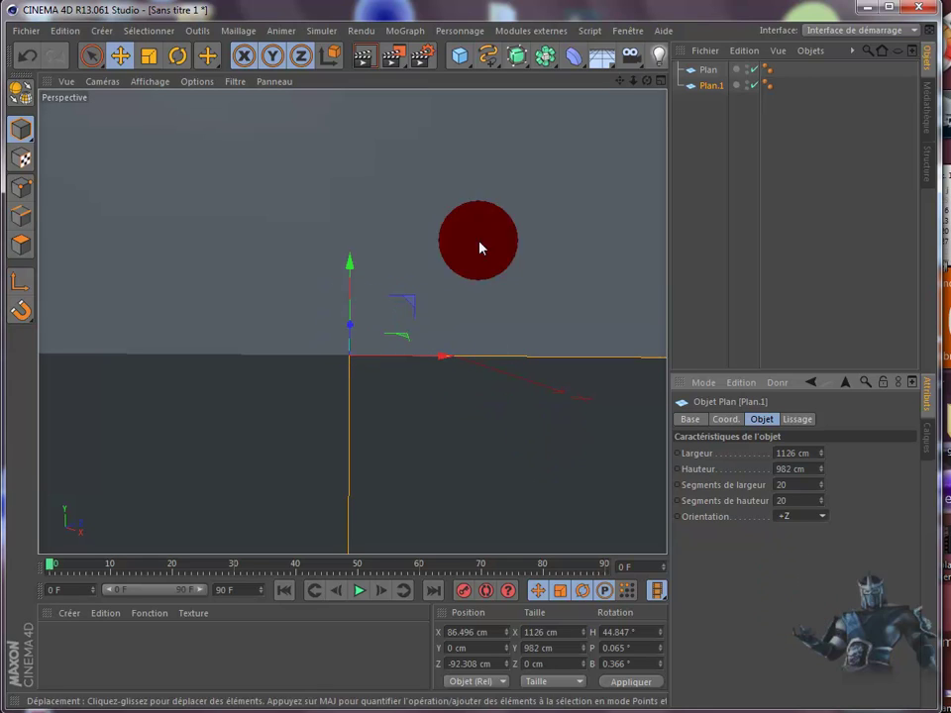
pyautogui.moveTo(647, 83); pyautogui.dragTo(504, 391)
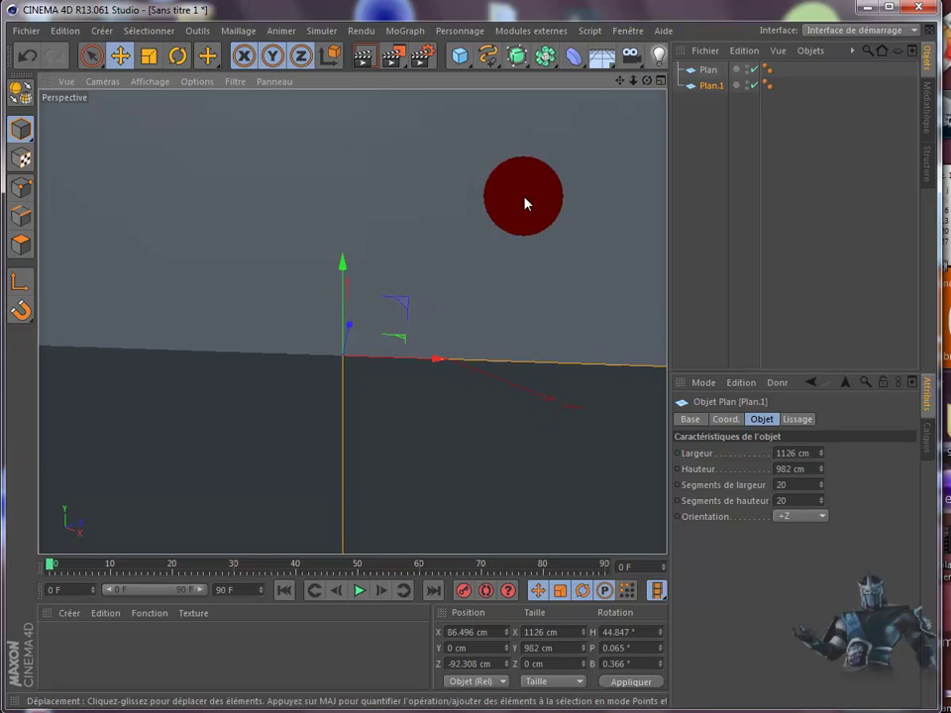
pyautogui.moveTo(366, 324); pyautogui.dragTo(370, 272)
# Add a cube and narrow it into a pillar of about 28.9 × 200 × 21 cm
pyautogui.moveTo(648, 84); pyautogui.dragTo(508, 386)
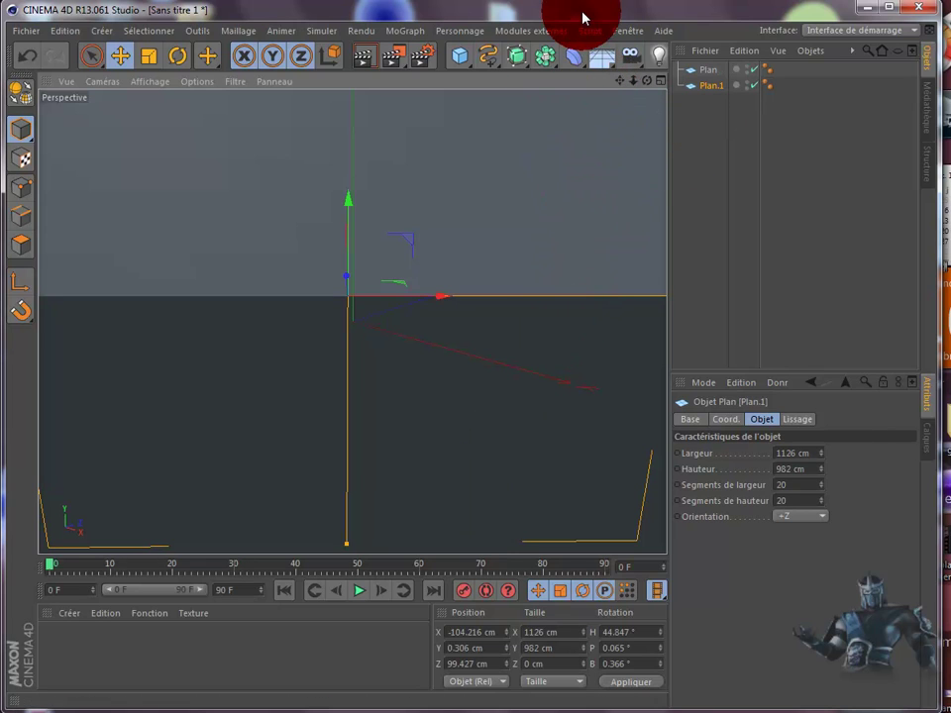
pyautogui.moveTo(630, 88); pyautogui.dragTo(508, 393)
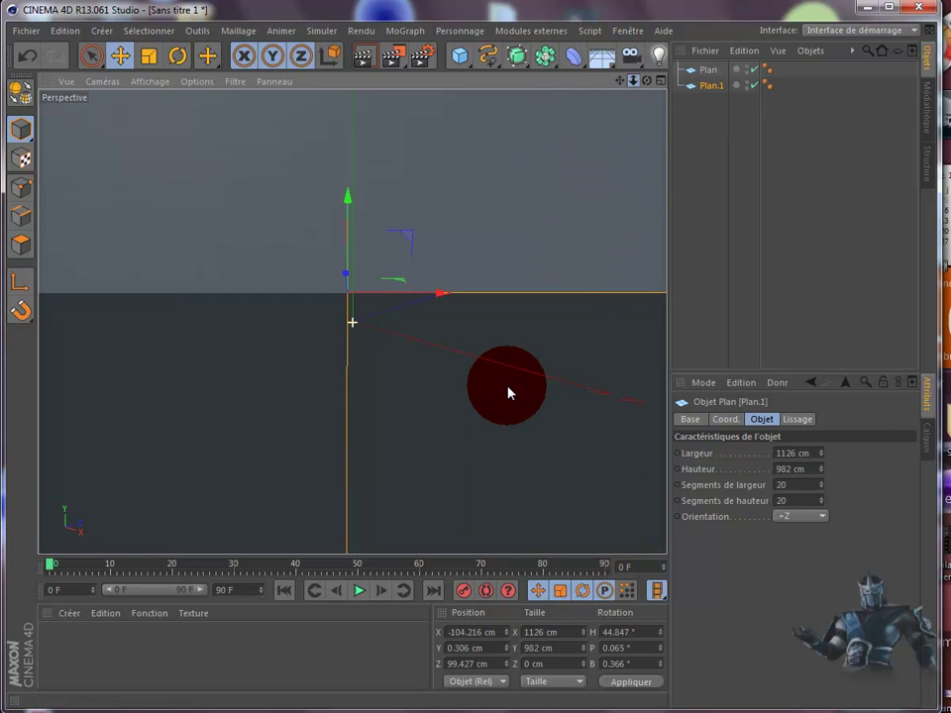
pyautogui.moveTo(620, 88); pyautogui.dragTo(580, 349)
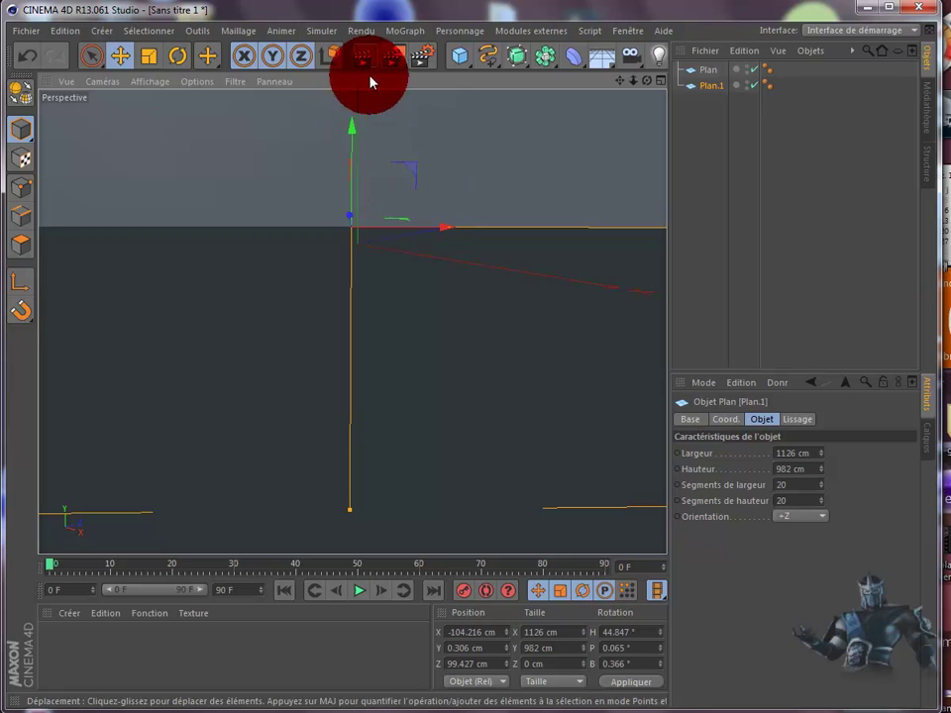
pyautogui.click(459, 58)
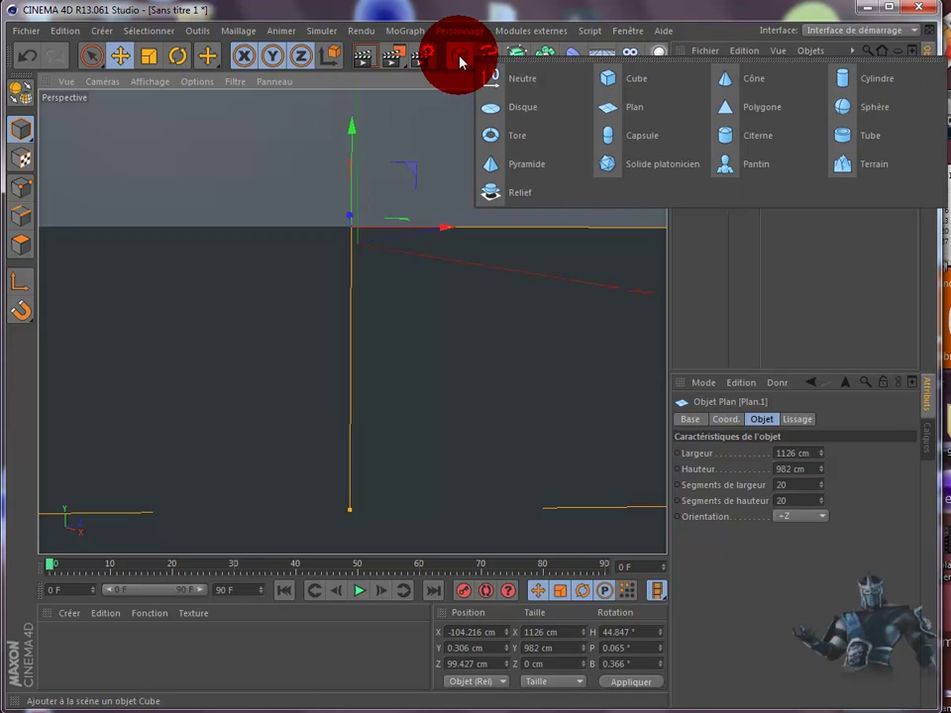
pyautogui.click(459, 57)
pyautogui.moveTo(421, 255); pyautogui.dragTo(359, 150)
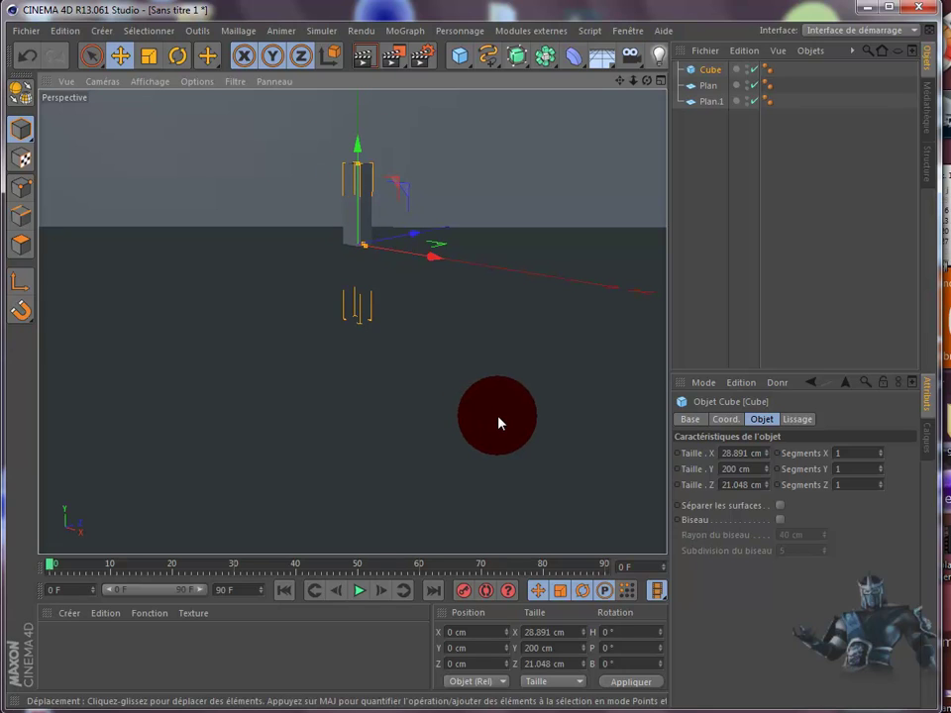
# Bevel the cube's edges with a radius of 2.524 cm and render the view to check the rounding
pyautogui.click(780, 520)
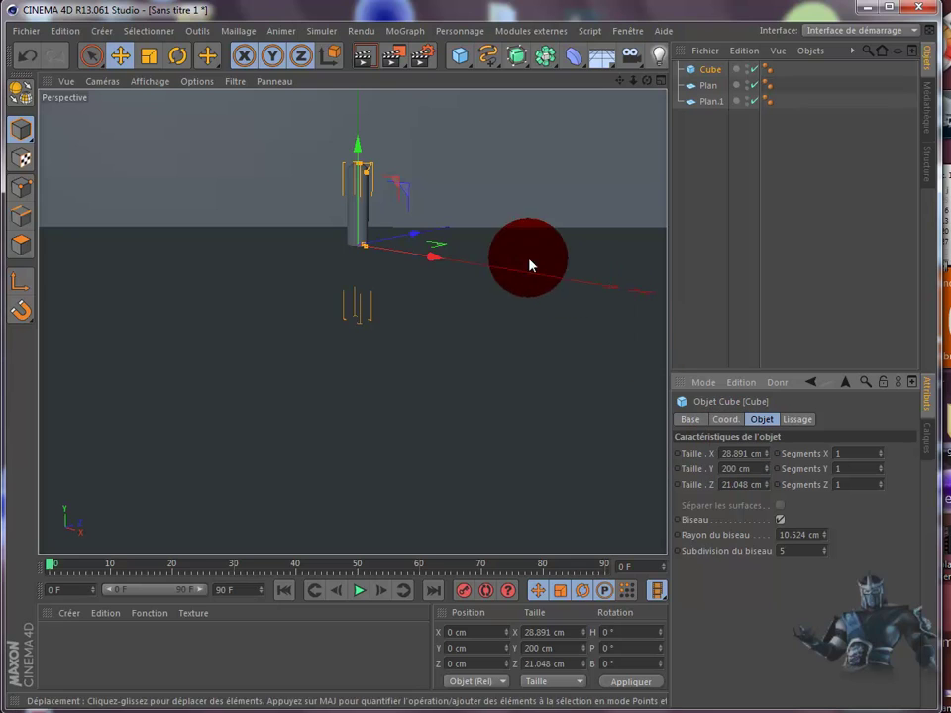
pyautogui.click(363, 64)
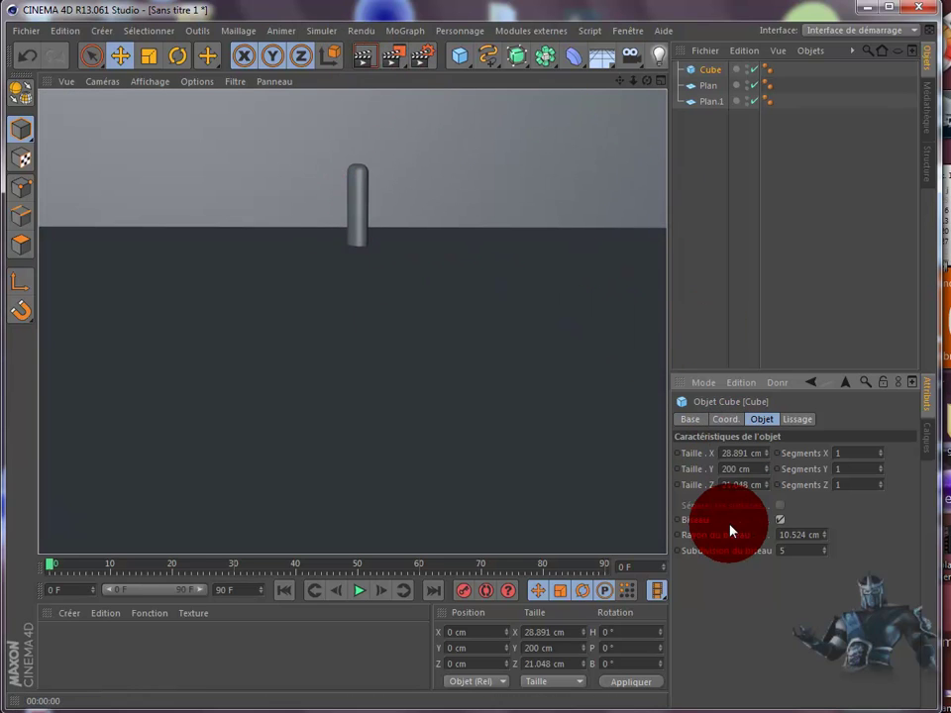
pyautogui.click(780, 519)
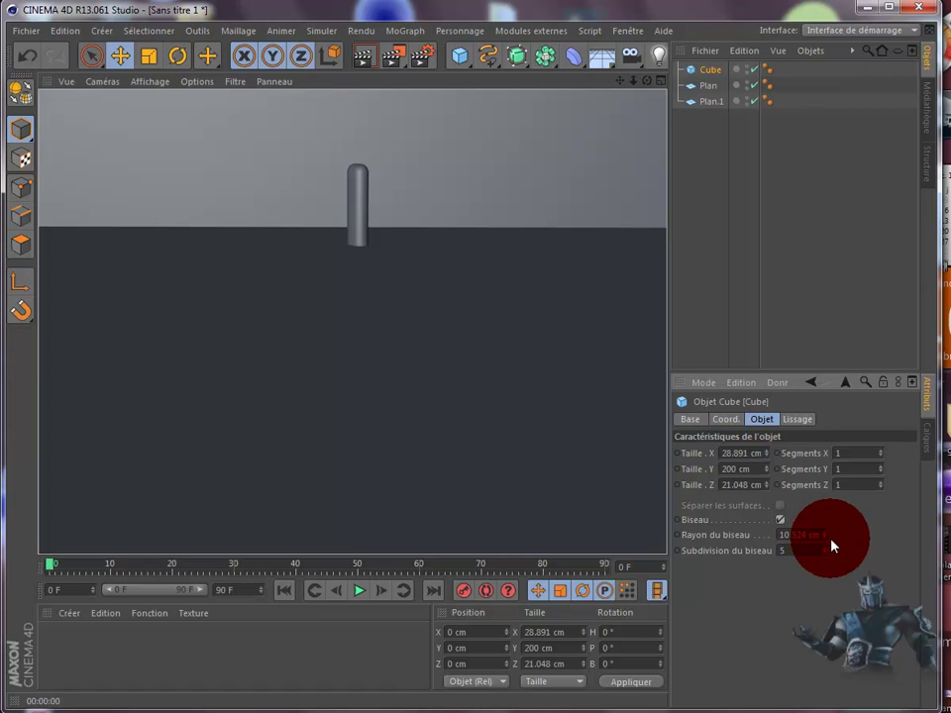
pyautogui.scroll(-3, 826, 536)
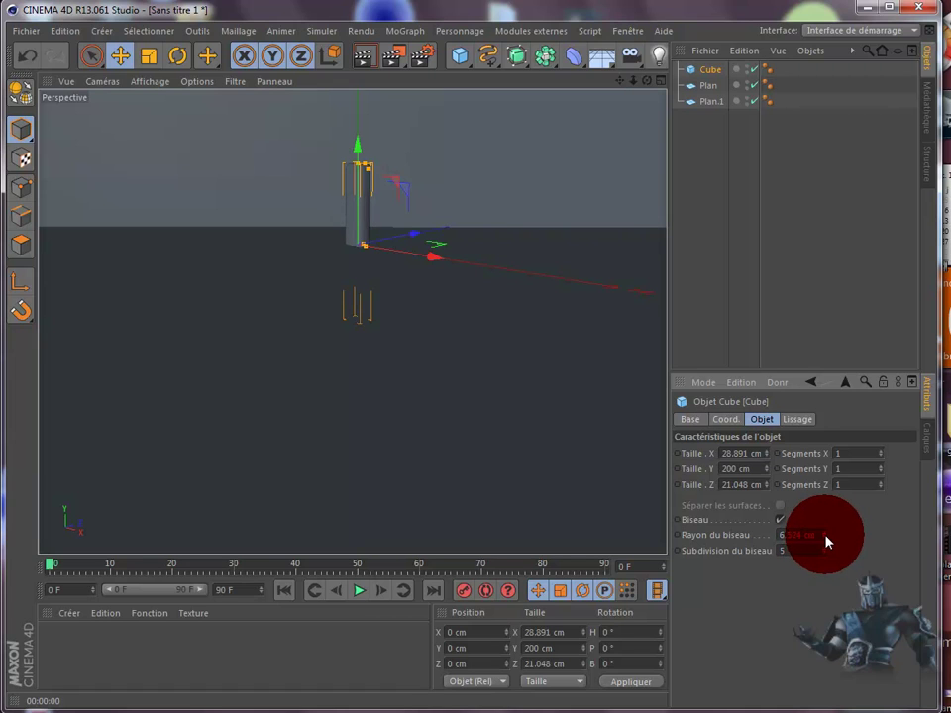
pyautogui.scroll(-1, 826, 540)
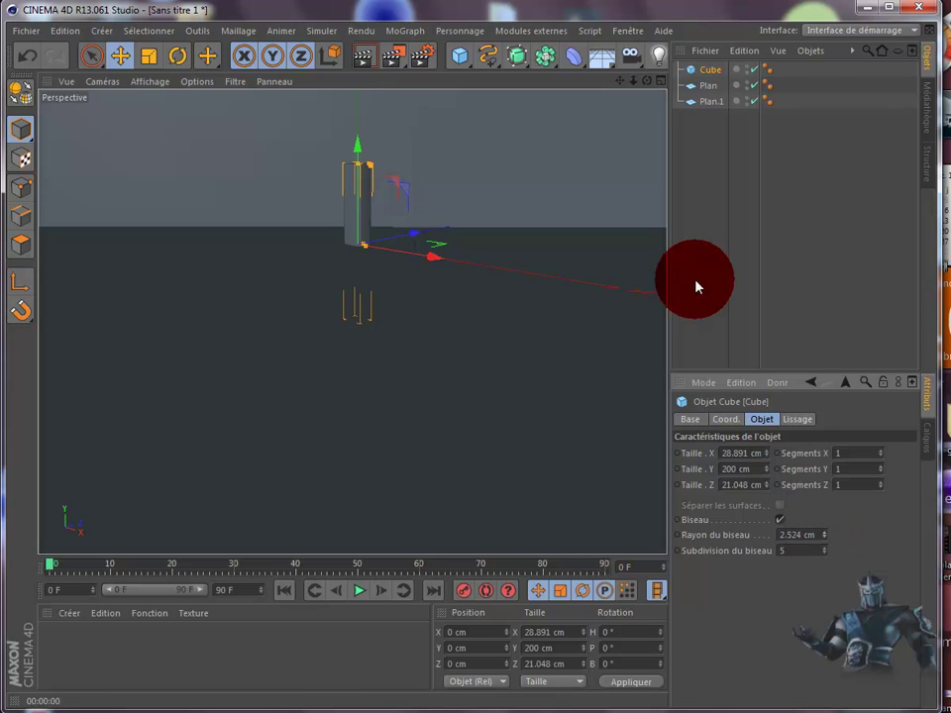
pyautogui.click(365, 60)
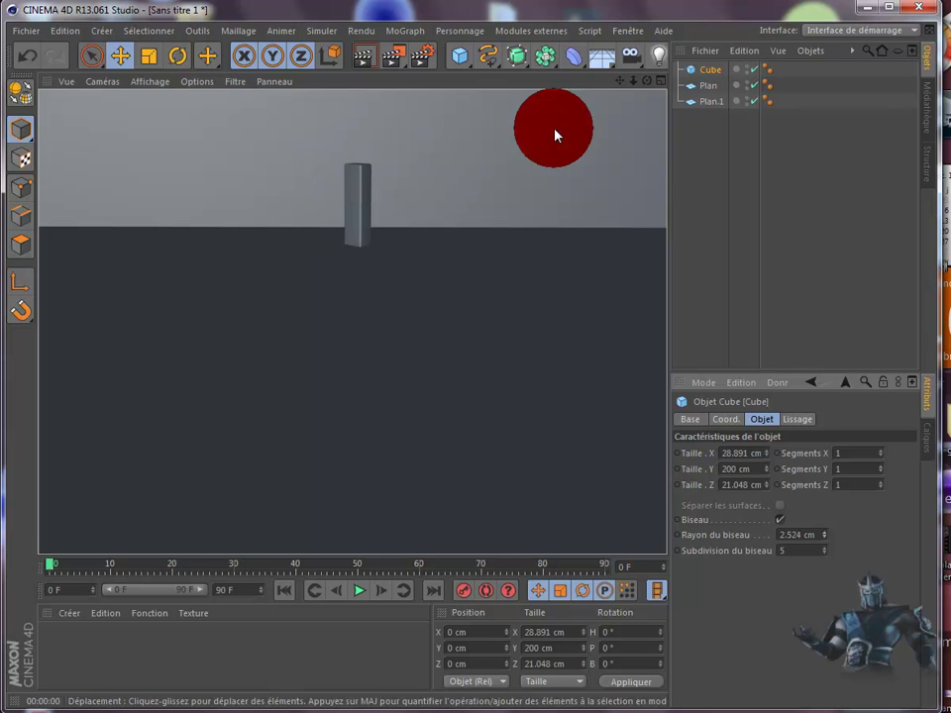
# Add a MoGraph Cloner and make the cube its child
pyautogui.click(719, 107)
pyautogui.click(713, 75)
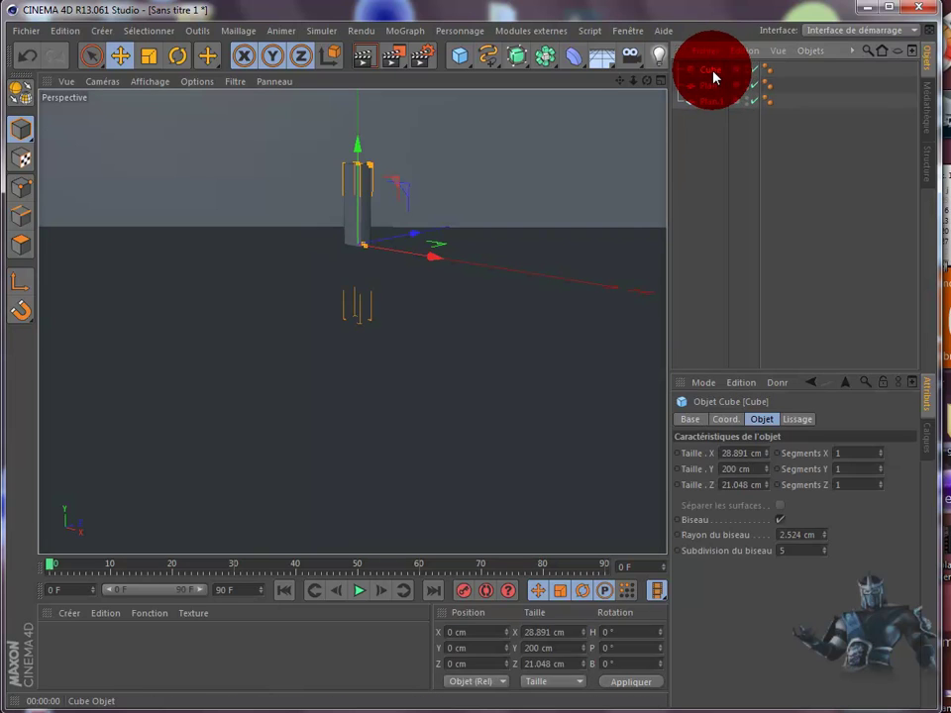
pyautogui.click(403, 30)
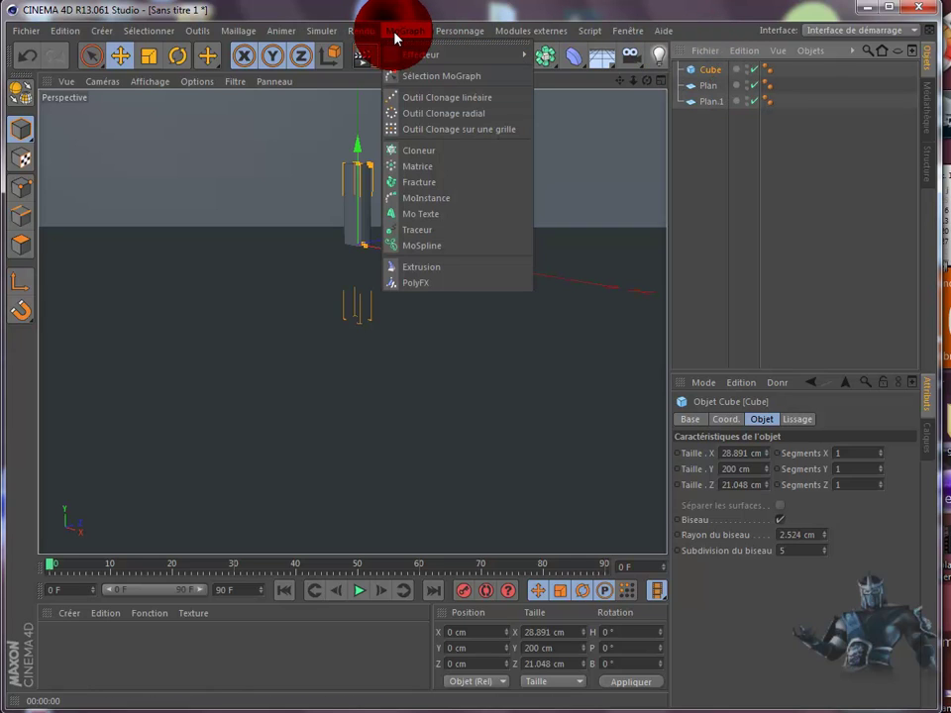
pyautogui.click(422, 150)
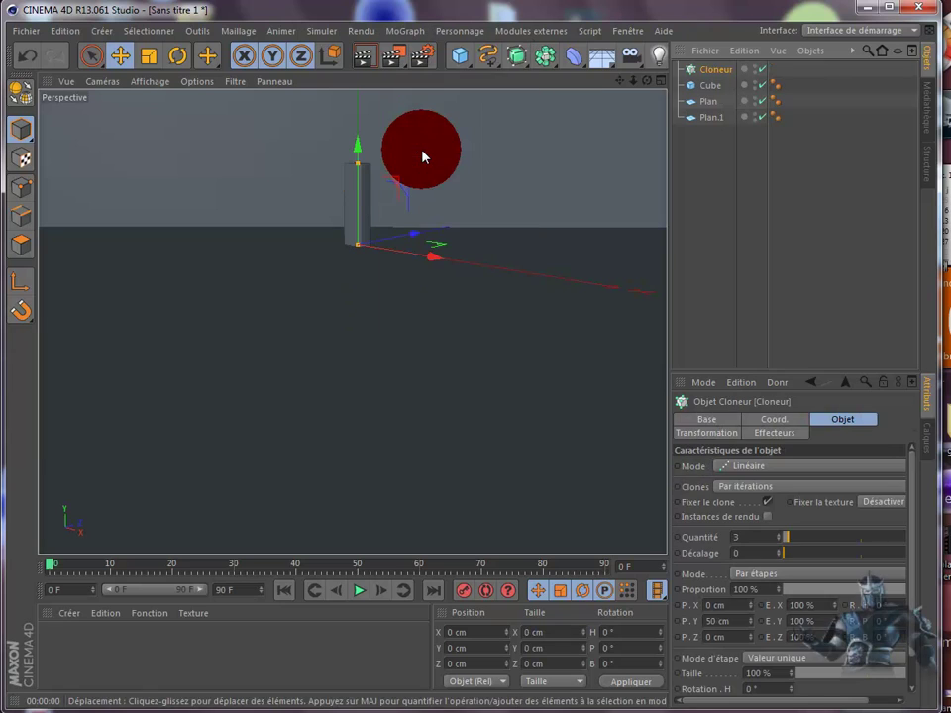
pyautogui.moveTo(717, 91); pyautogui.dragTo(724, 75)
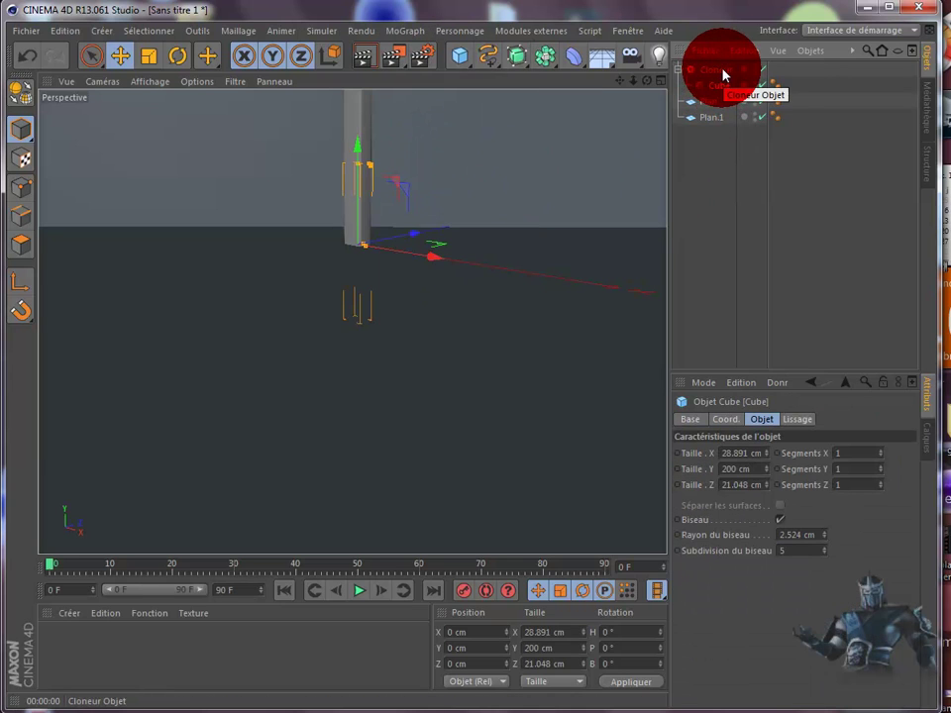
# Set the Cloner's mode to Radial
pyautogui.moveTo(619, 80); pyautogui.dragTo(507, 386)
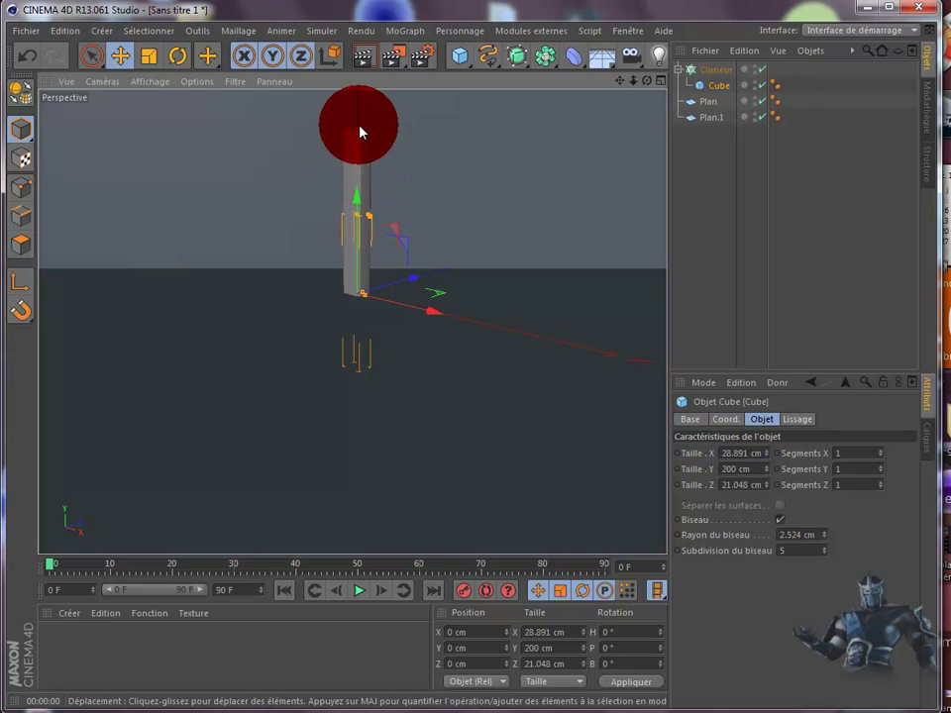
pyautogui.click(717, 72)
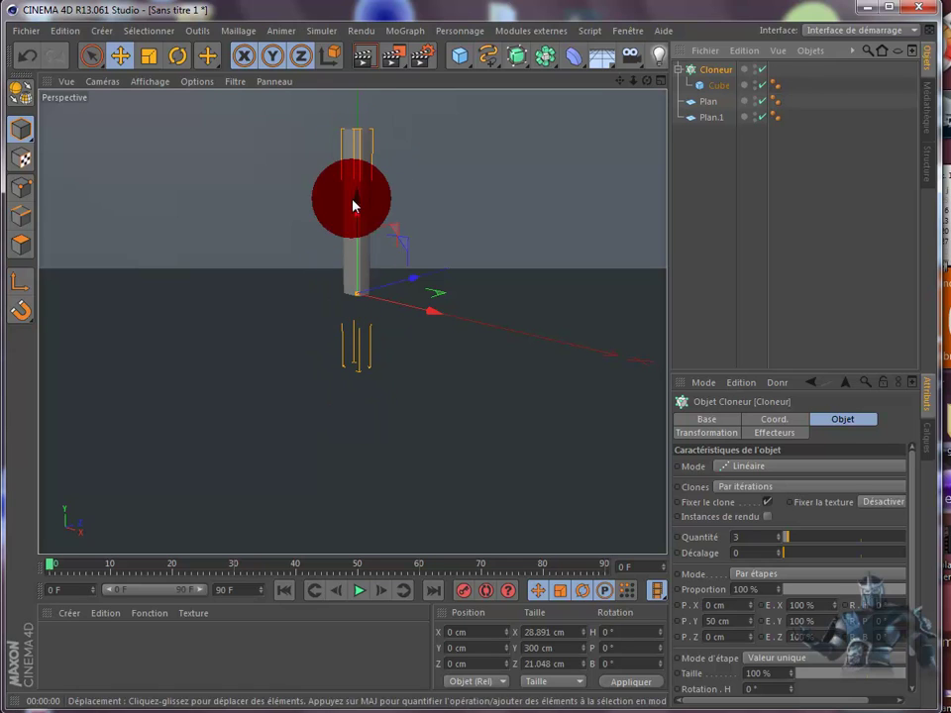
pyautogui.click(779, 468)
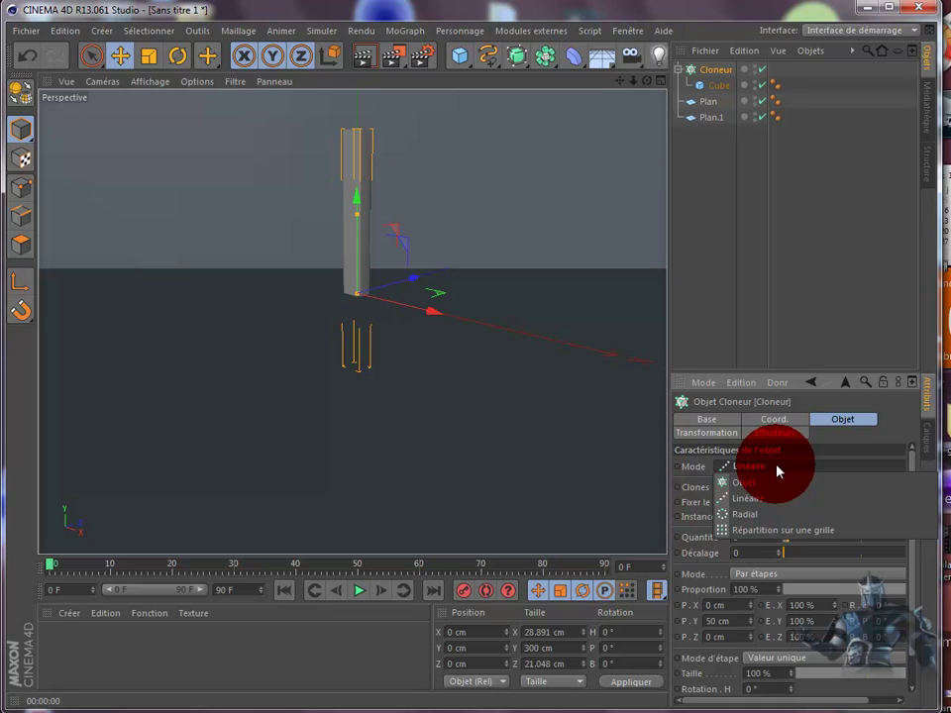
pyautogui.click(770, 514)
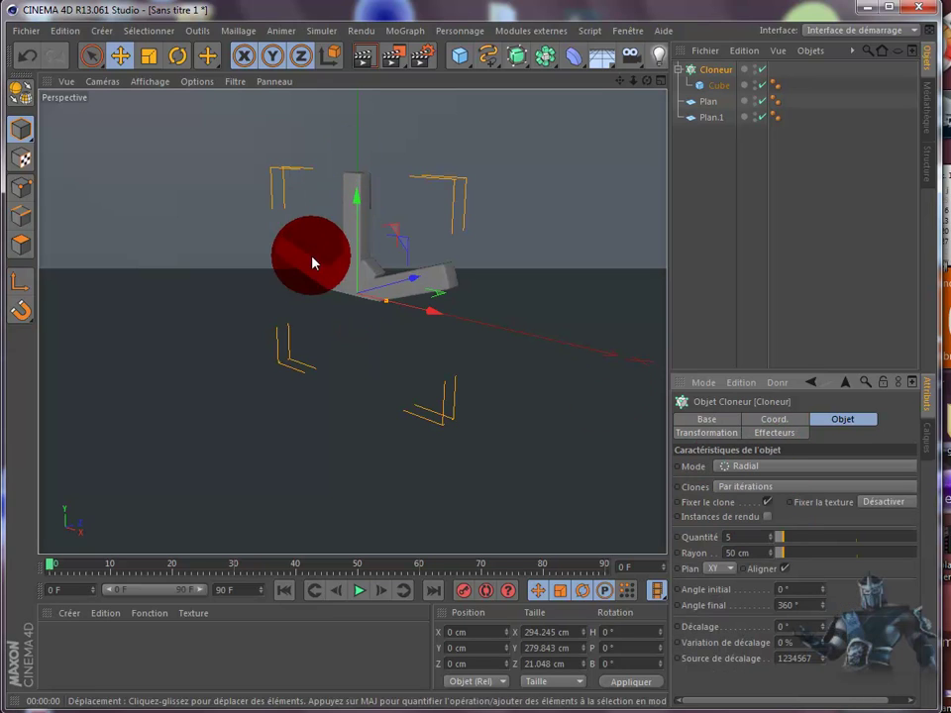
# Lay the Cloner out in the XZ plane with a radius of about 217.4 cm and move it to about X 129.7, Z -158.7 cm
pyautogui.click(734, 572)
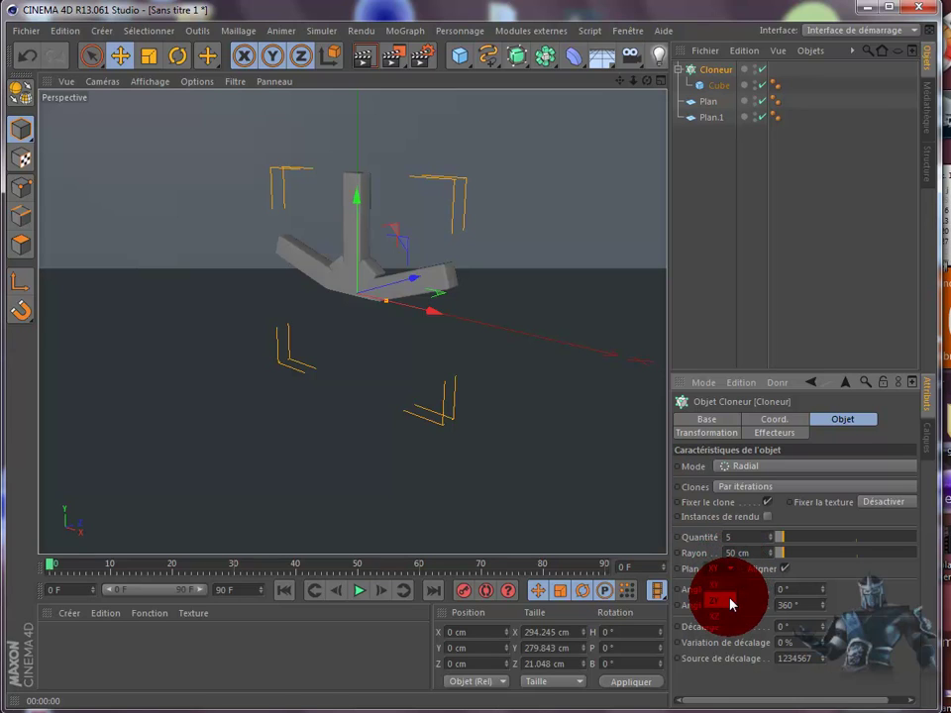
pyautogui.click(729, 601)
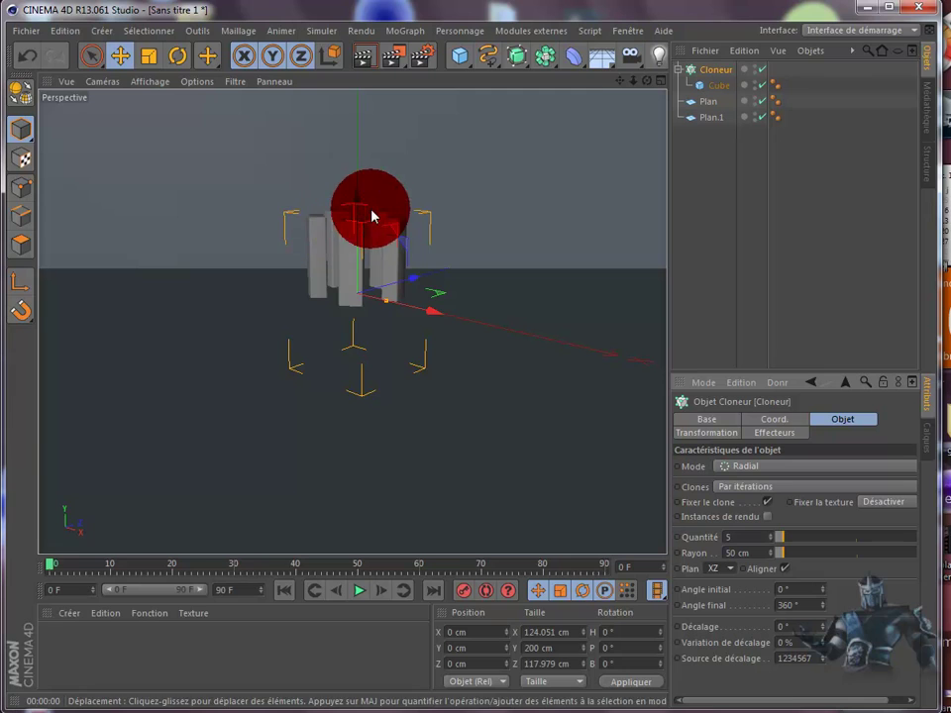
pyautogui.moveTo(386, 307); pyautogui.dragTo(503, 366)
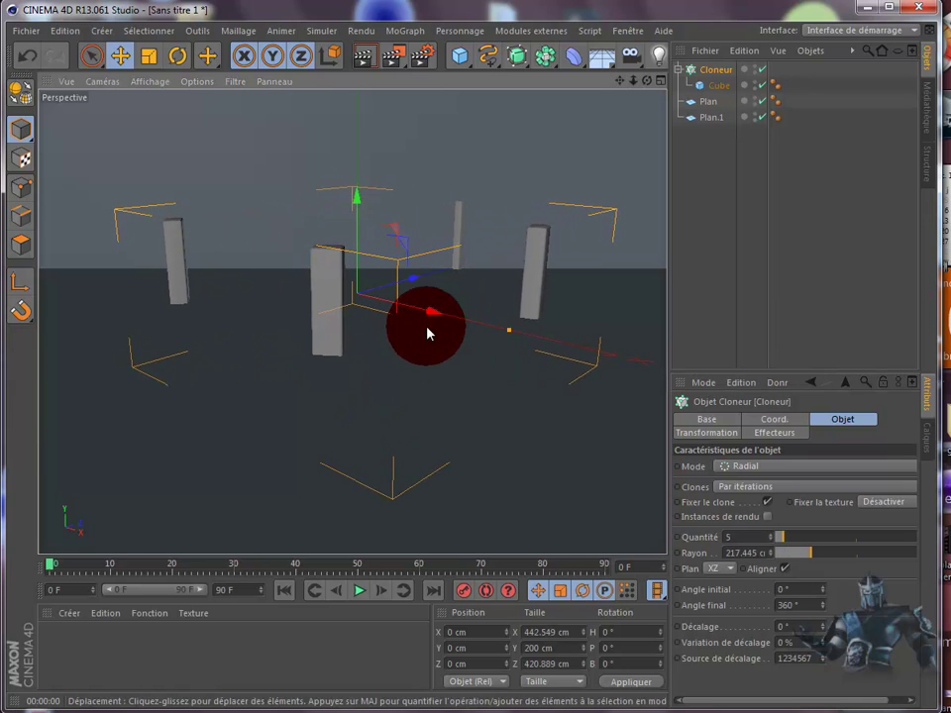
pyautogui.moveTo(414, 281); pyautogui.dragTo(416, 357)
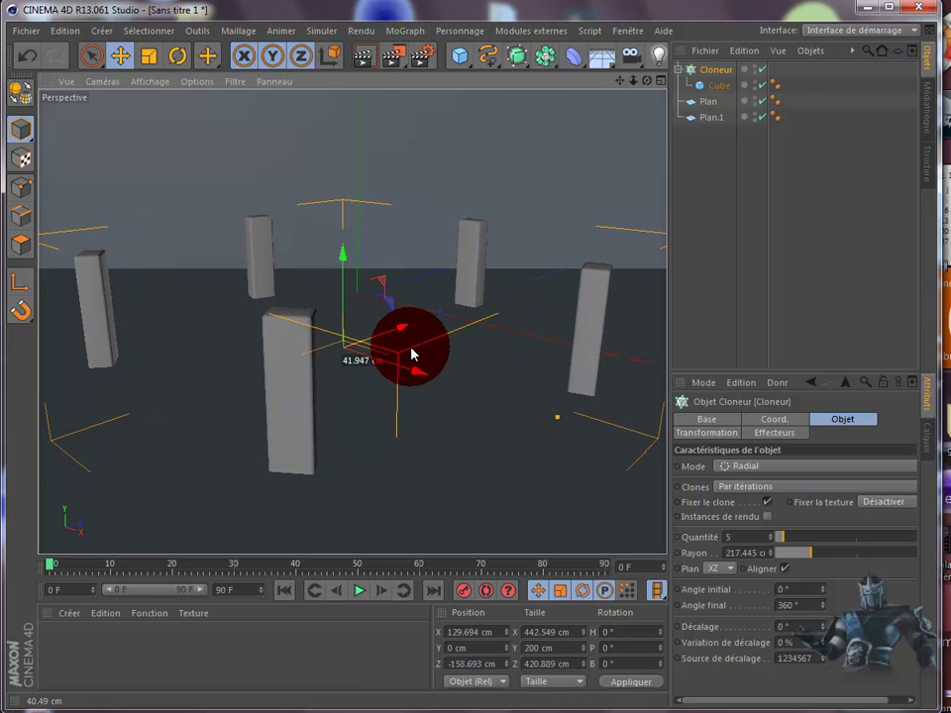
# Move the backdrop plane back to about X -240, Z 236 cm and widen it to about 1226.3 cm, undoing a trial lowering
pyautogui.click(711, 117)
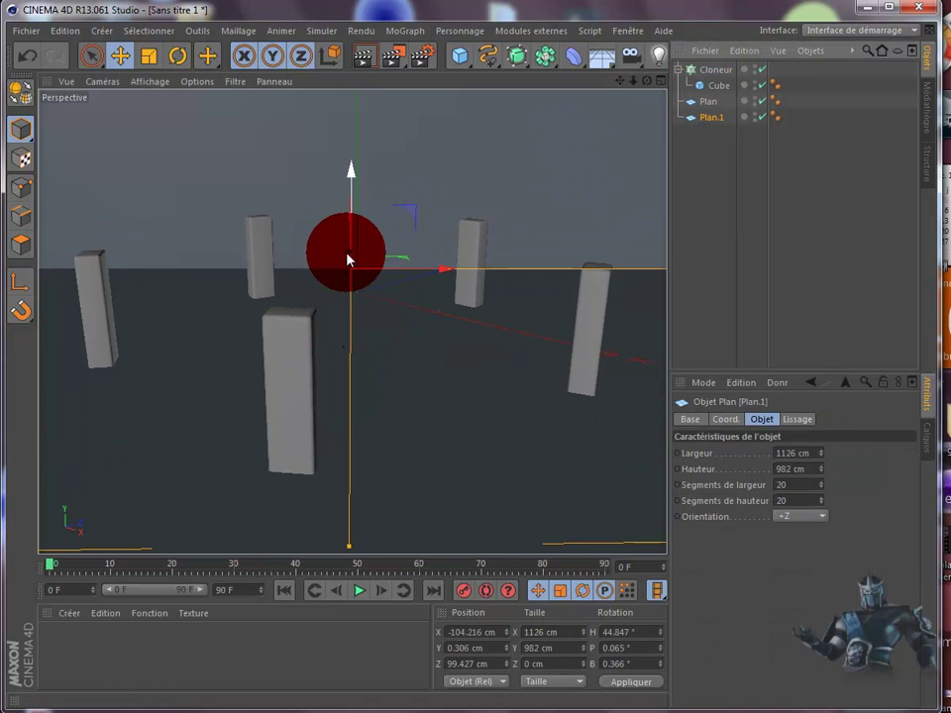
pyautogui.moveTo(346, 260); pyautogui.dragTo(355, 235)
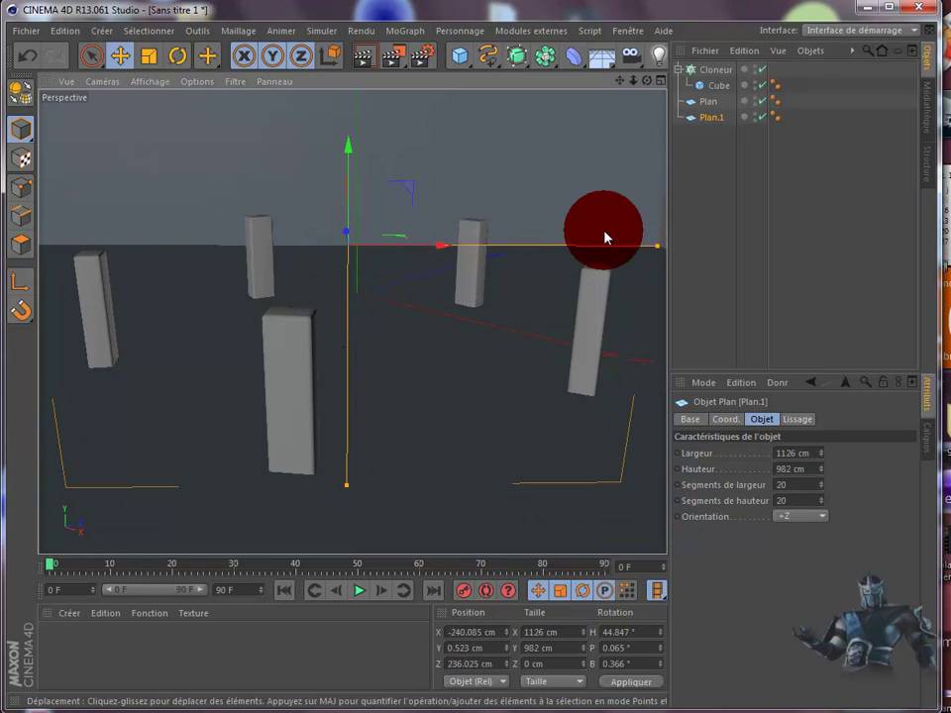
pyautogui.moveTo(657, 248); pyautogui.dragTo(662, 290)
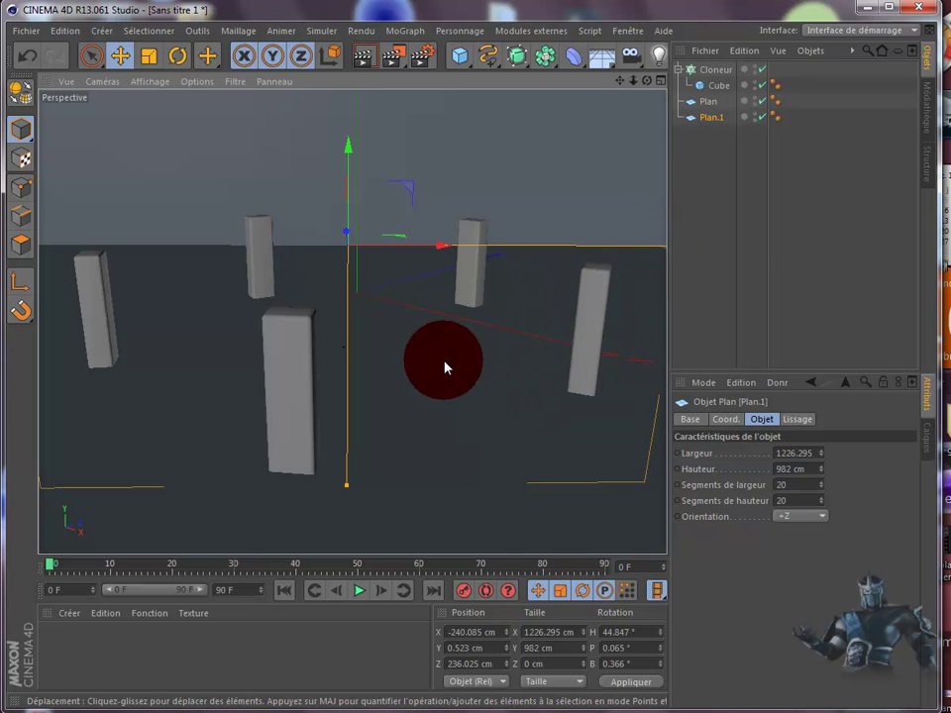
pyautogui.moveTo(348, 149); pyautogui.dragTo(348, 171)
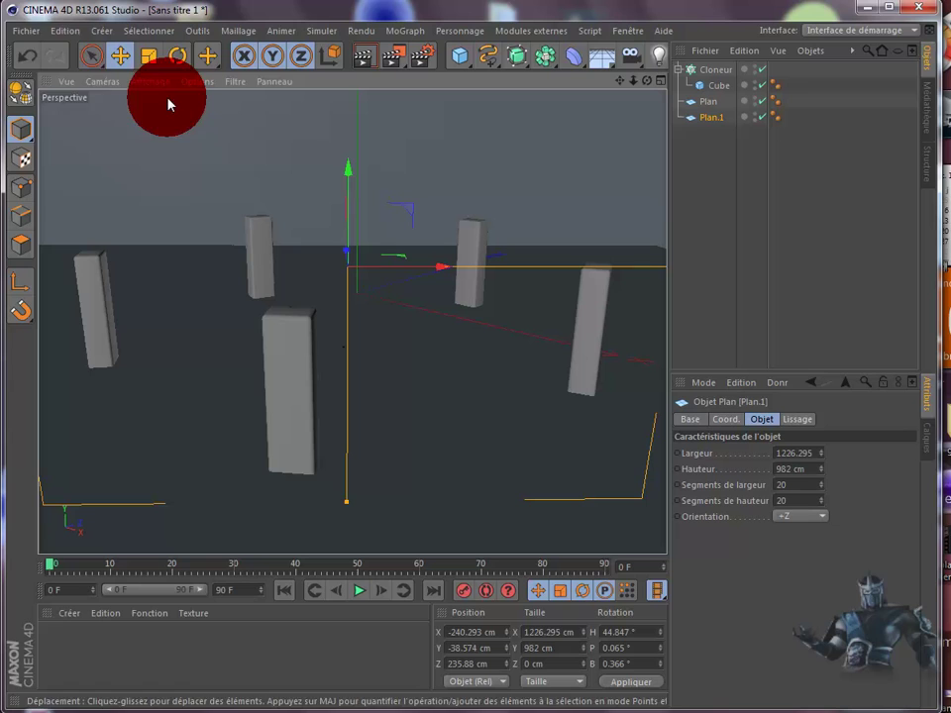
pyautogui.click(25, 52)
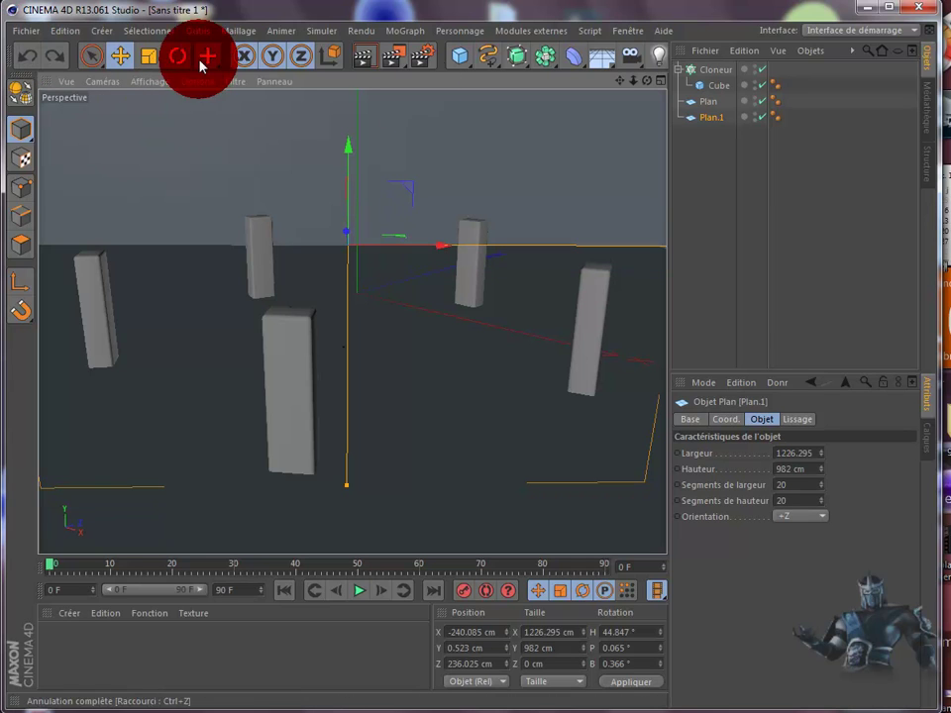
# Lower the Cloner to about Y -94.3 cm so the pillars sink into the floor, and set its clone count to 24
pyautogui.click(711, 72)
pyautogui.moveTo(342, 259); pyautogui.dragTo(357, 347)
pyautogui.moveTo(718, 545); pyautogui.dragTo(738, 544)
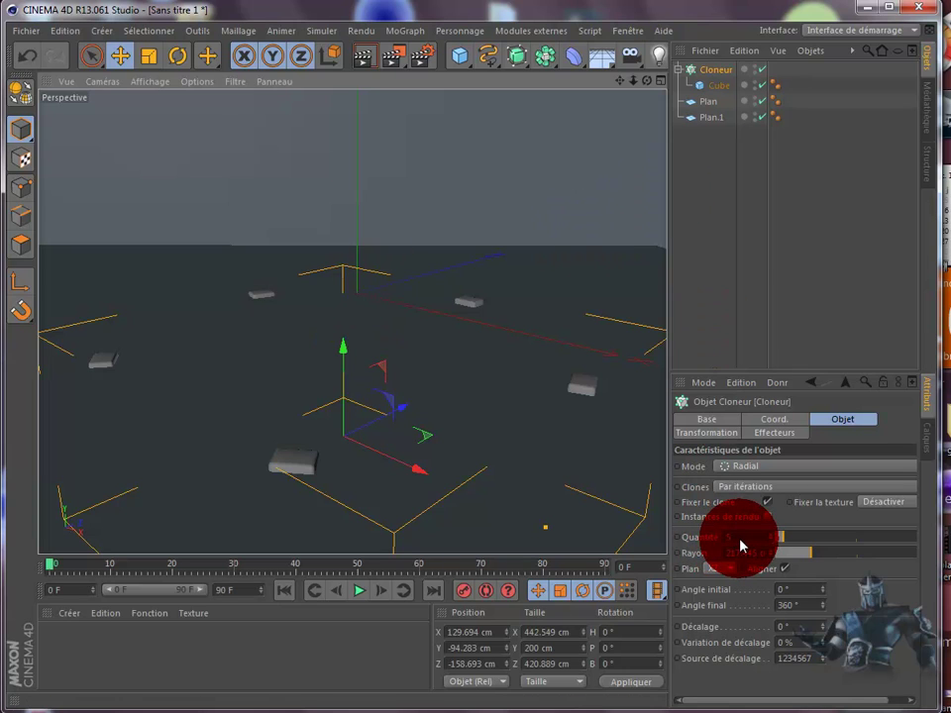
pyautogui.moveTo(802, 542); pyautogui.dragTo(816, 544)
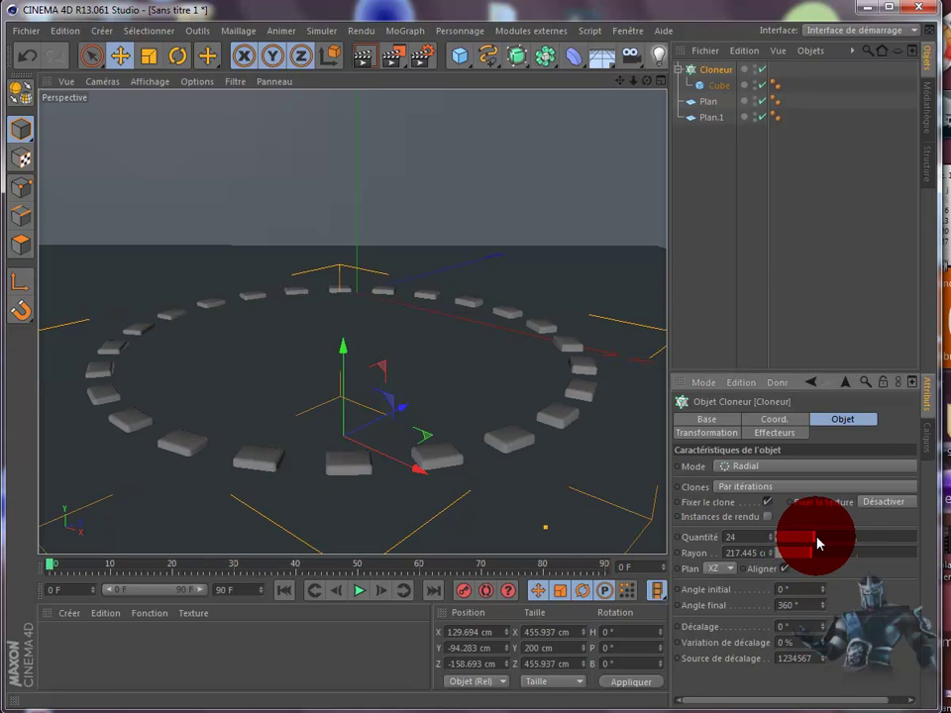
# Collapse the Cloner's hierarchy and add a MoGraph Audio effector with the Cloner selected
pyautogui.moveTo(778, 382); pyautogui.dragTo(778, 225)
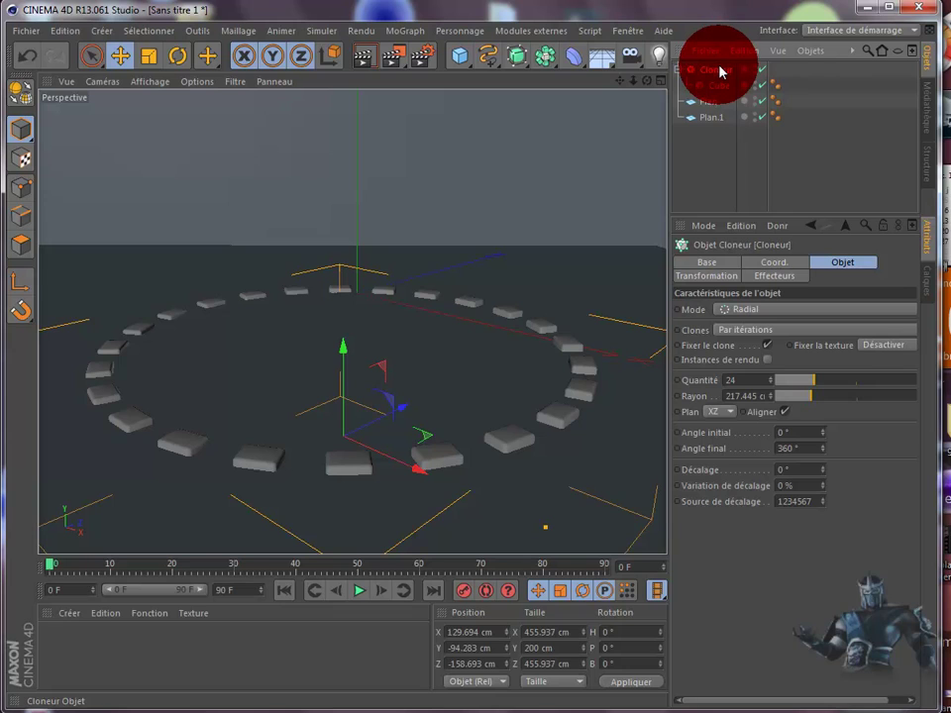
pyautogui.click(681, 71)
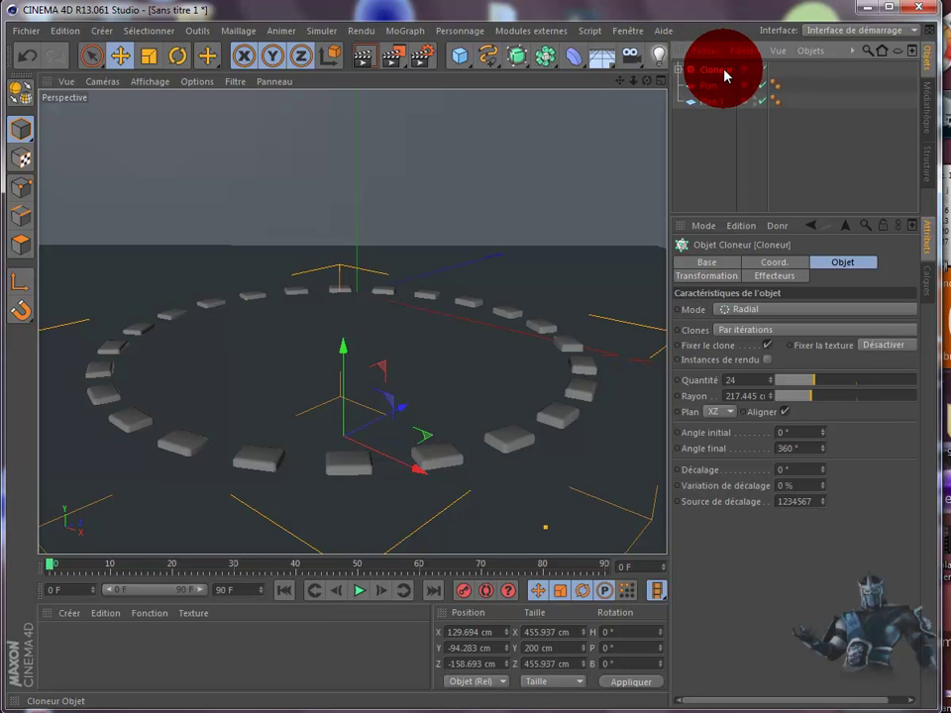
pyautogui.click(407, 35)
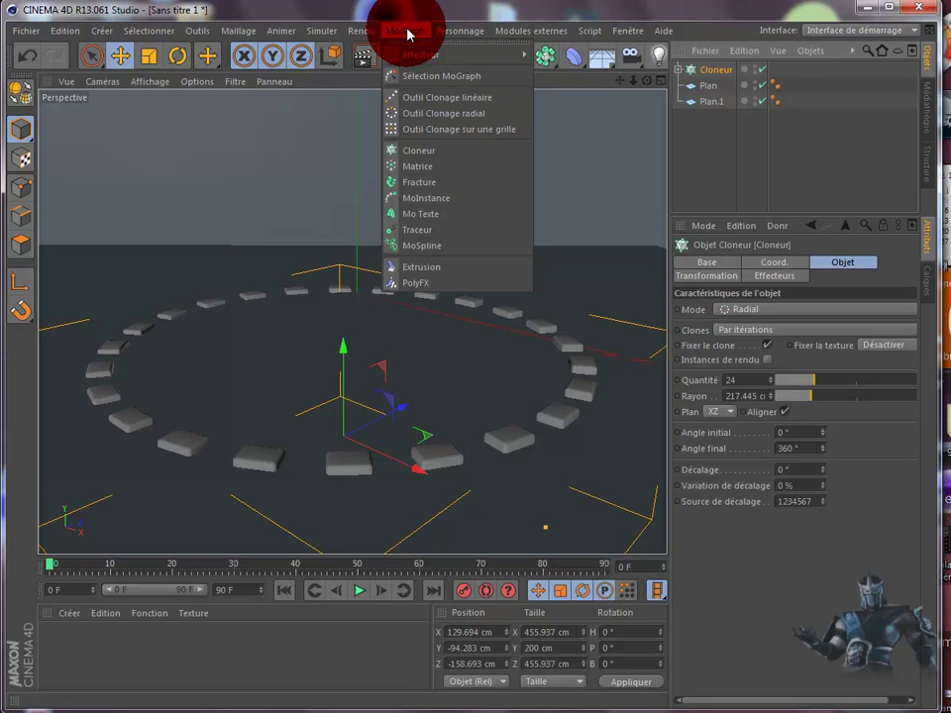
pyautogui.moveTo(418, 54)
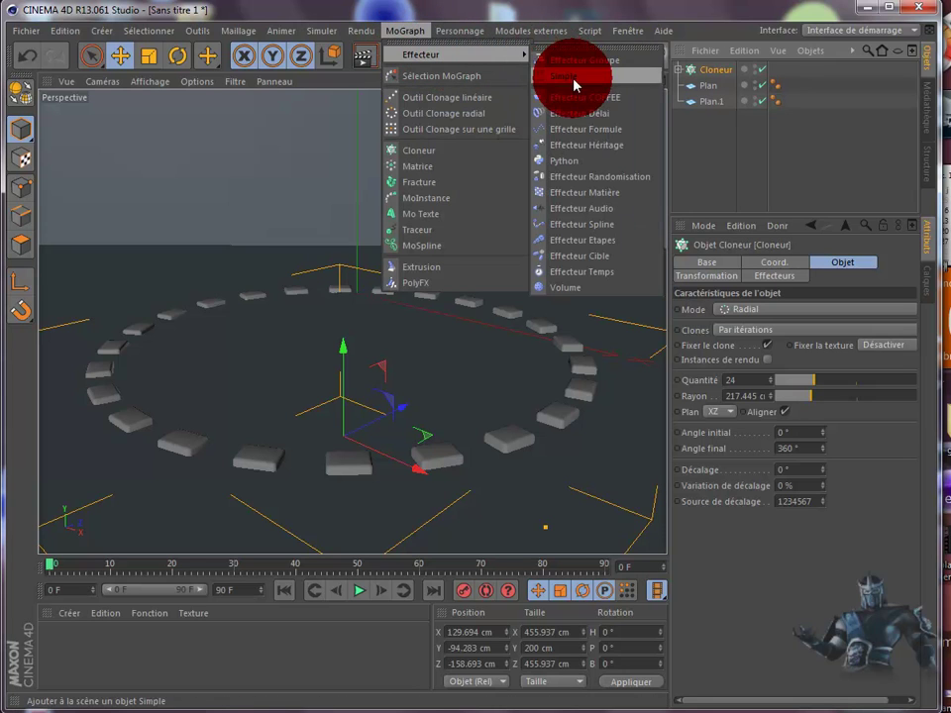
pyautogui.click(585, 209)
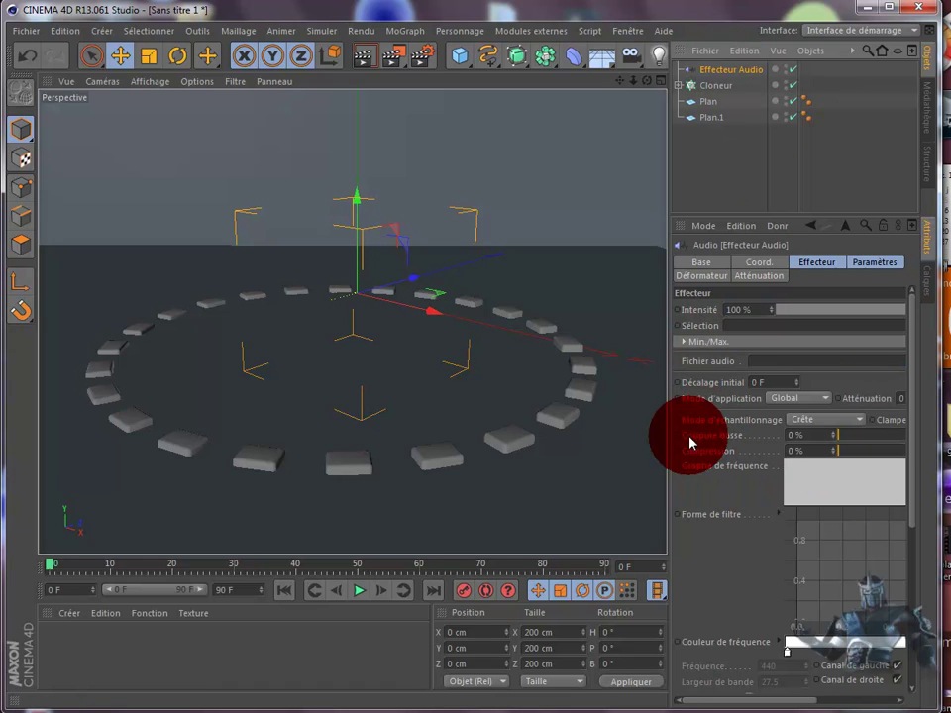
# Widen the attributes area and load Sans titre(1).wav from the desktop as the Audio effector's sound file
pyautogui.moveTo(669, 442); pyautogui.dragTo(575, 457)
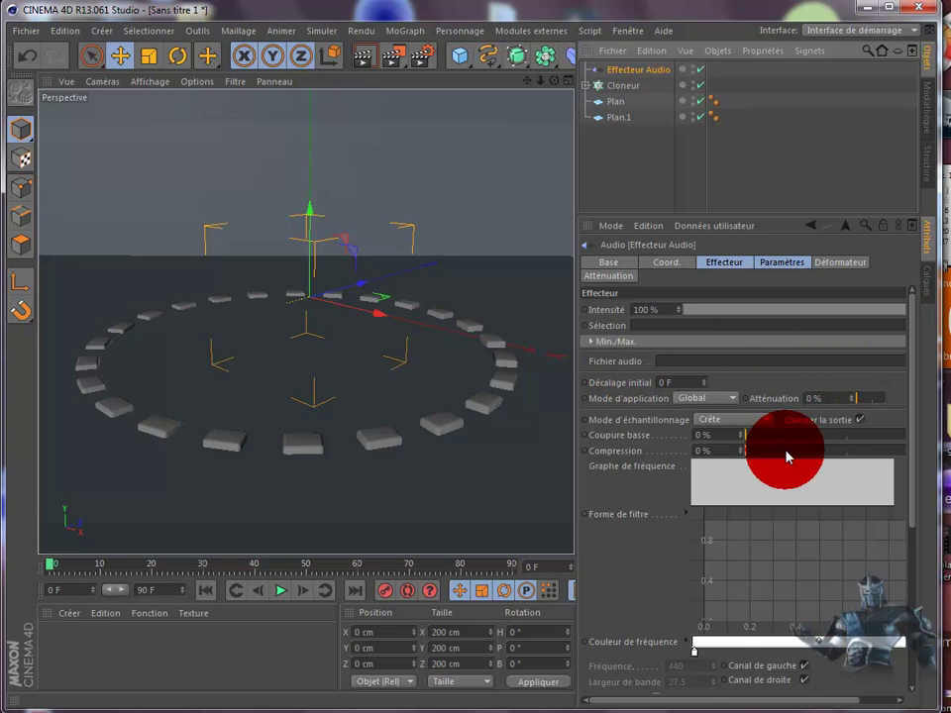
pyautogui.moveTo(710, 701); pyautogui.dragTo(778, 689)
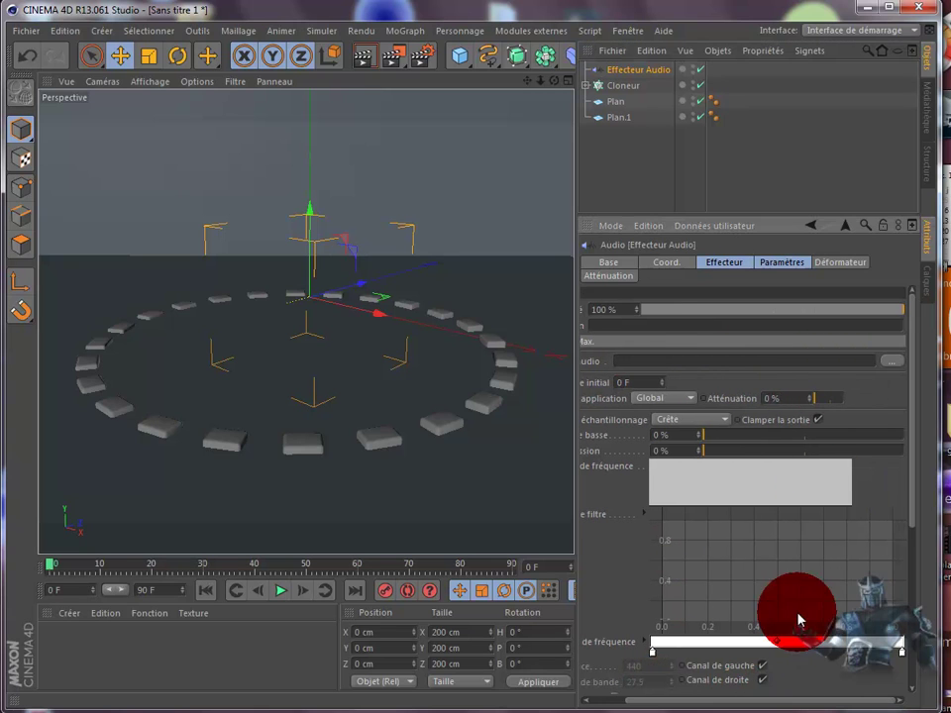
pyautogui.click(890, 366)
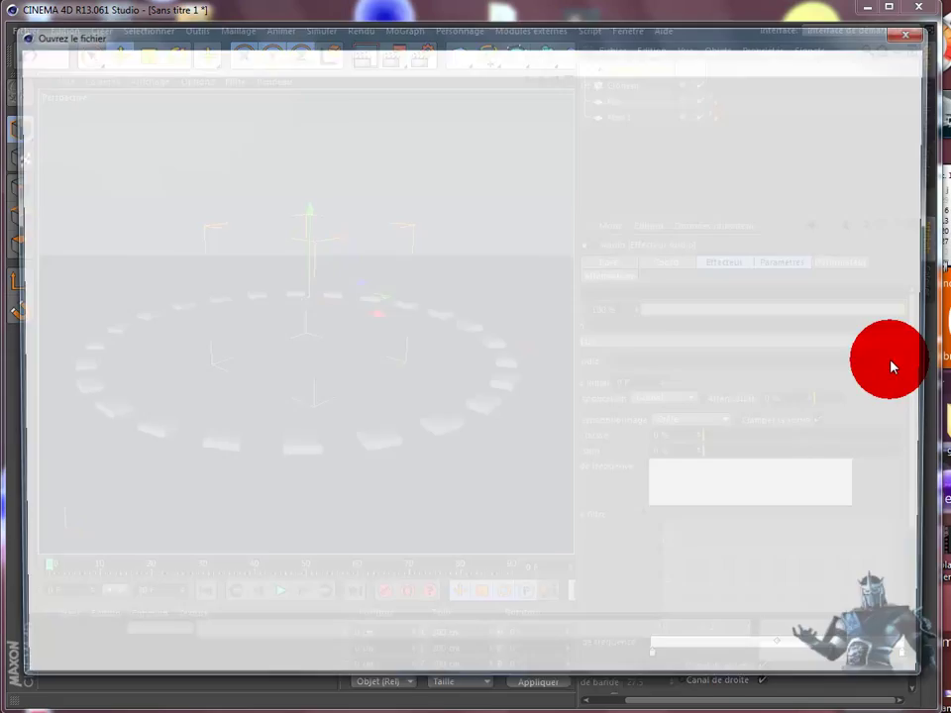
pyautogui.moveTo(924, 292); pyautogui.dragTo(927, 533)
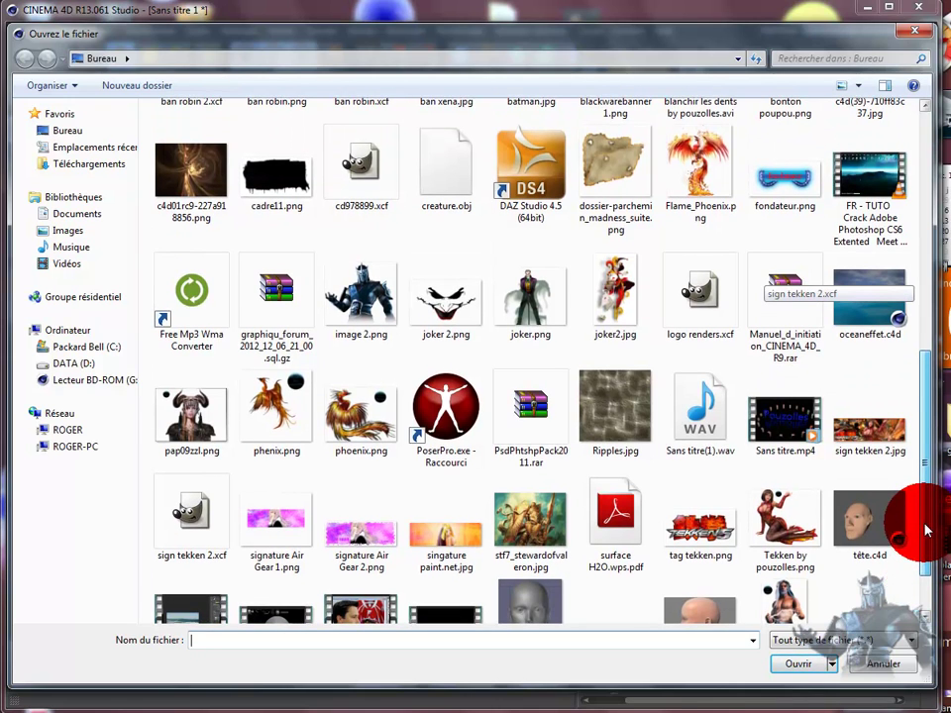
pyautogui.click(706, 421)
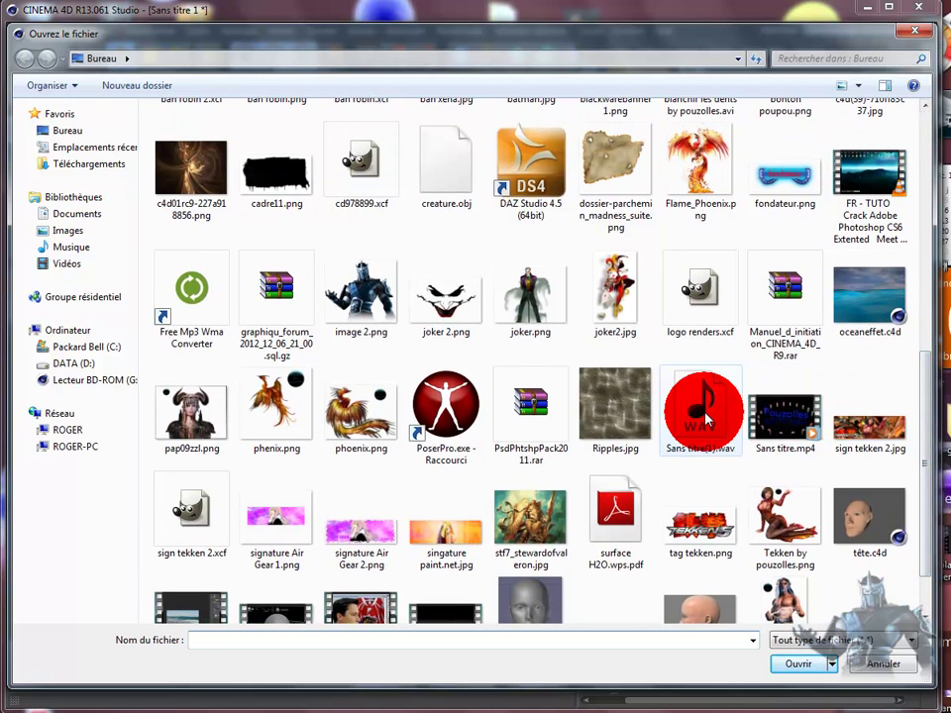
pyautogui.doubleClick(705, 419)
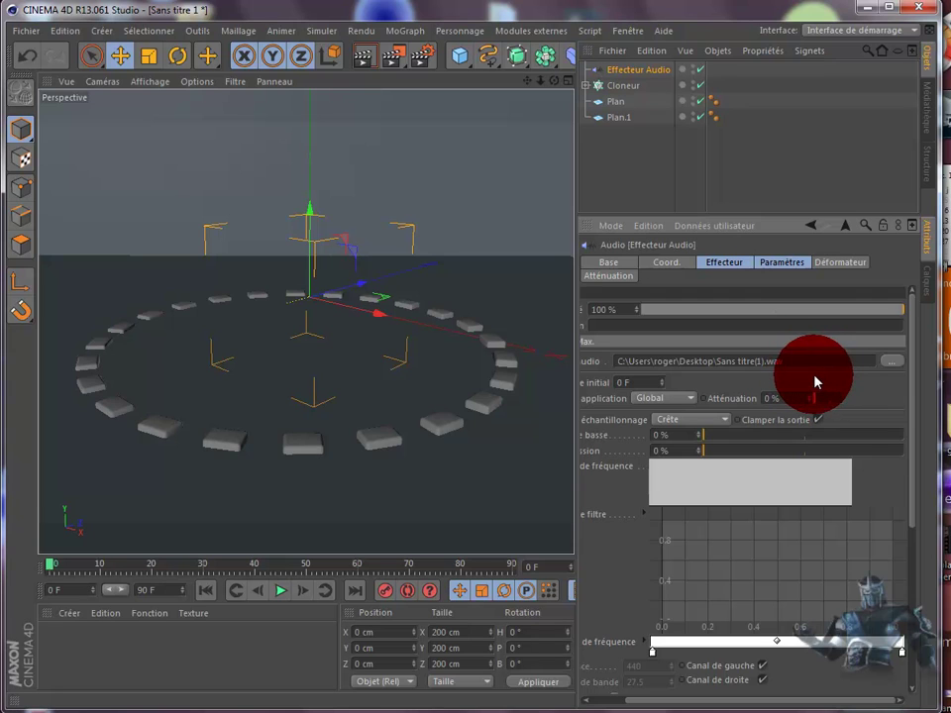
pyautogui.click(863, 10)
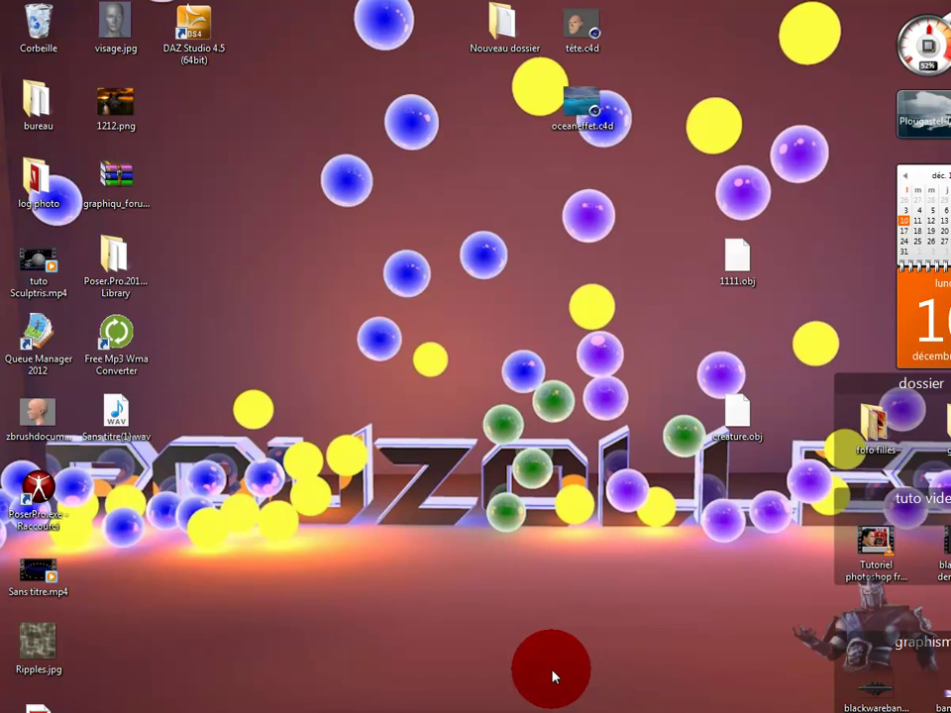
pyautogui.click(387, 712)
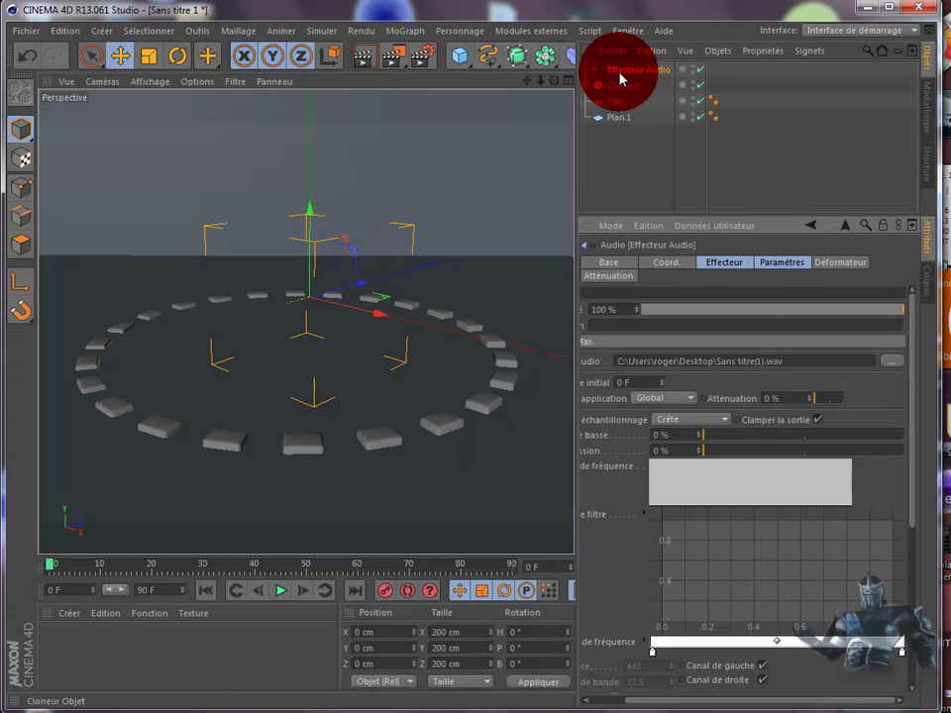
# Play the animation to check how the clones react to the sound, and return to frame 0
pyautogui.click(282, 592)
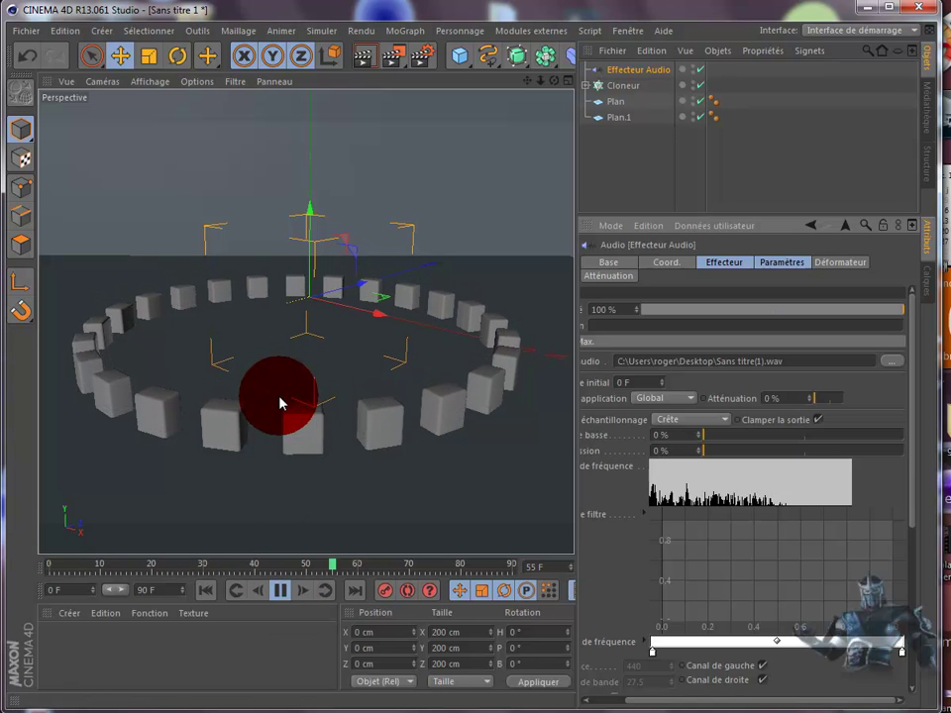
pyautogui.click(281, 592)
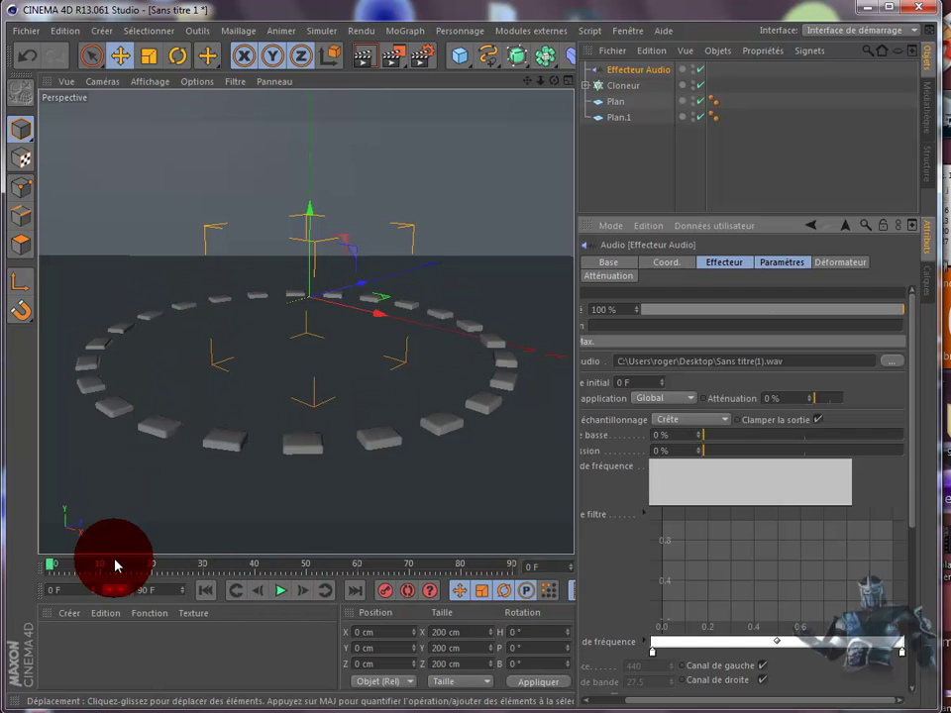
pyautogui.click(279, 593)
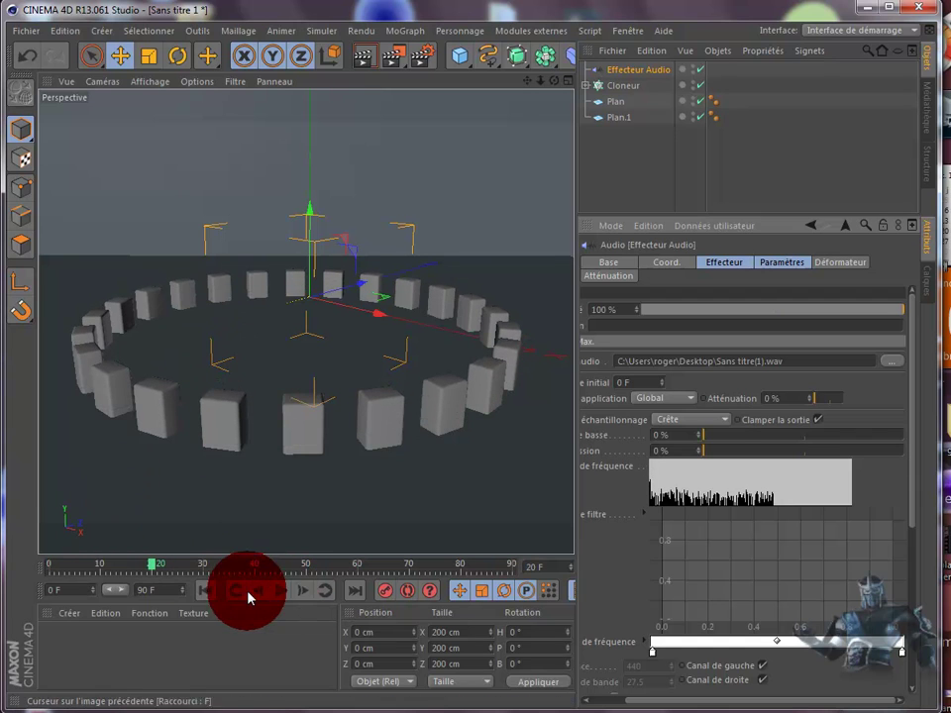
pyautogui.click(205, 591)
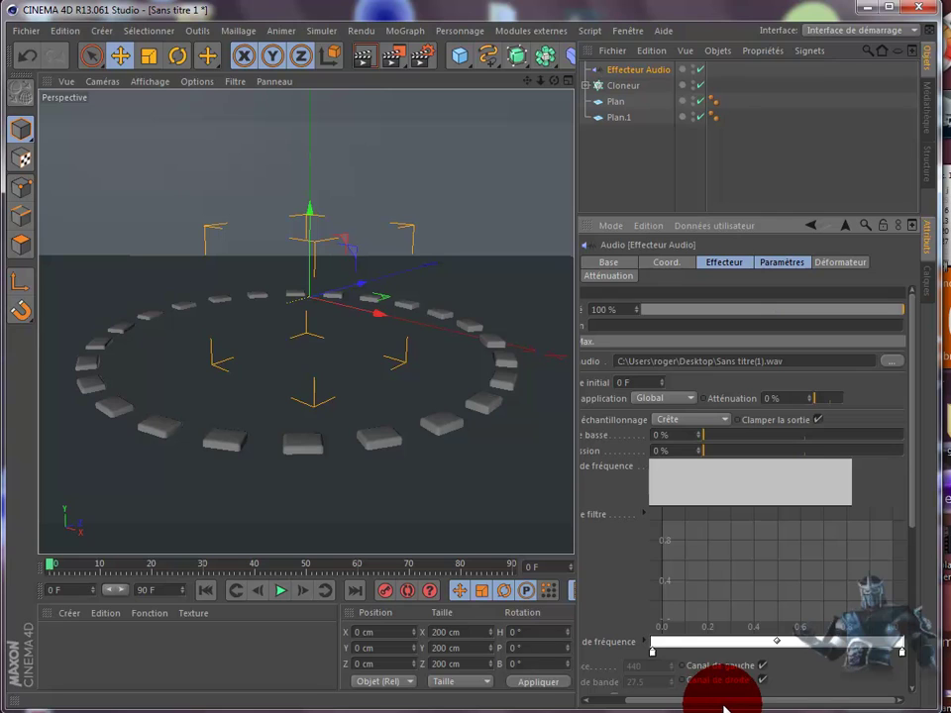
# Set the Audio effector's application mode to Par étapes and play the animation to check the clones' individual movement
pyautogui.moveTo(717, 704); pyautogui.dragTo(675, 685)
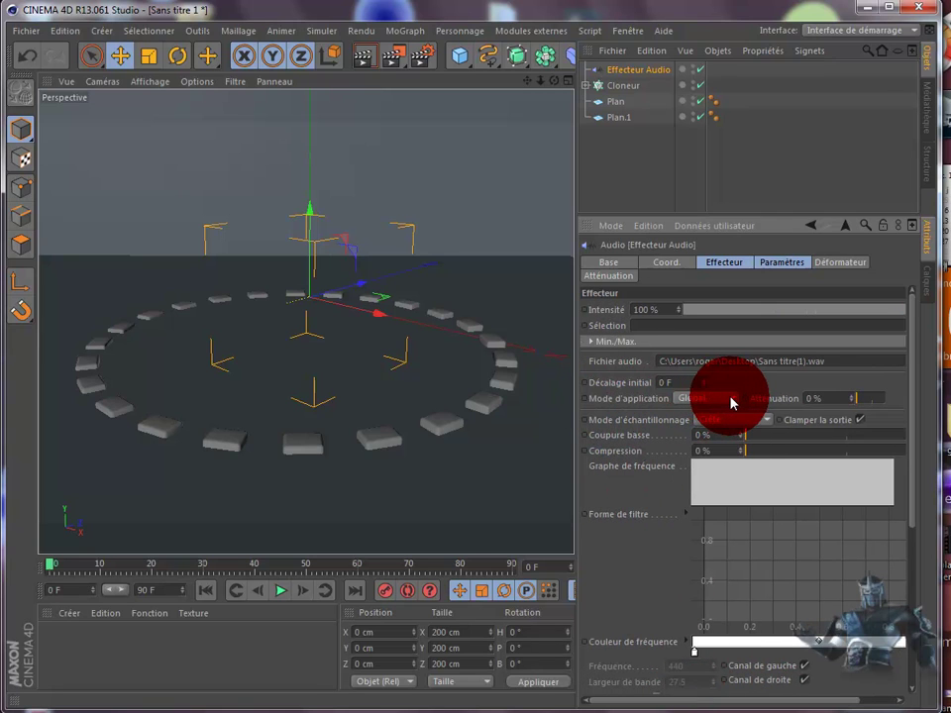
pyautogui.click(726, 432)
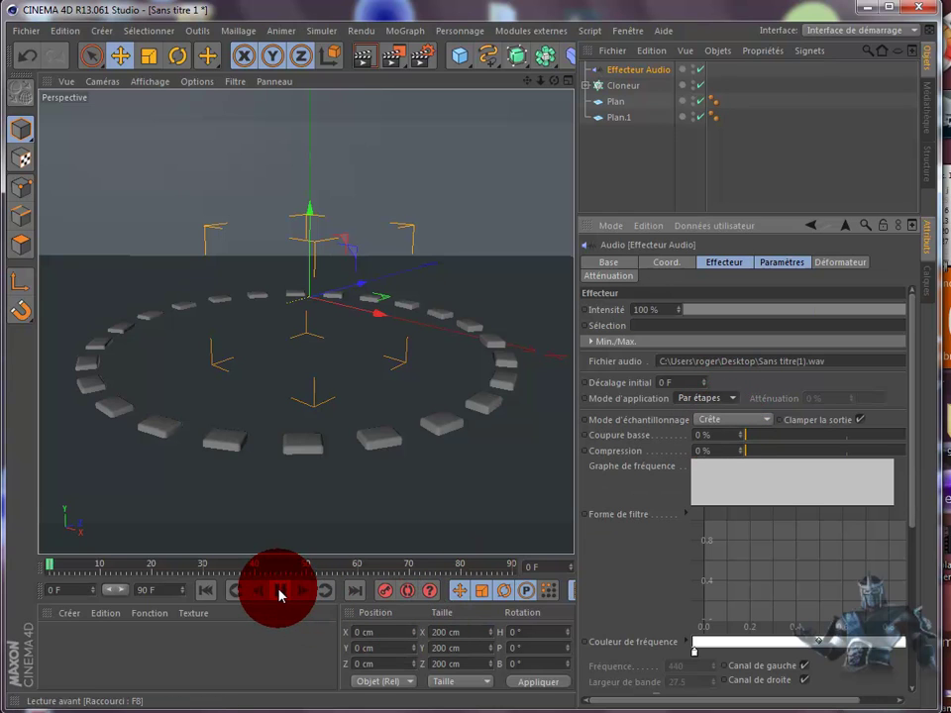
pyautogui.click(278, 595)
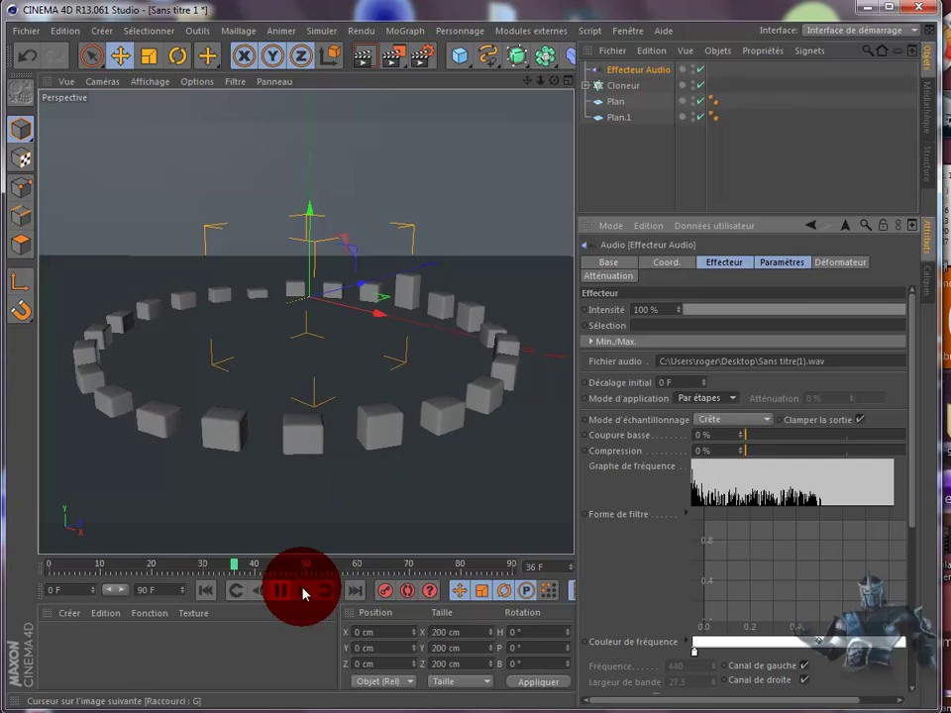
pyautogui.click(280, 595)
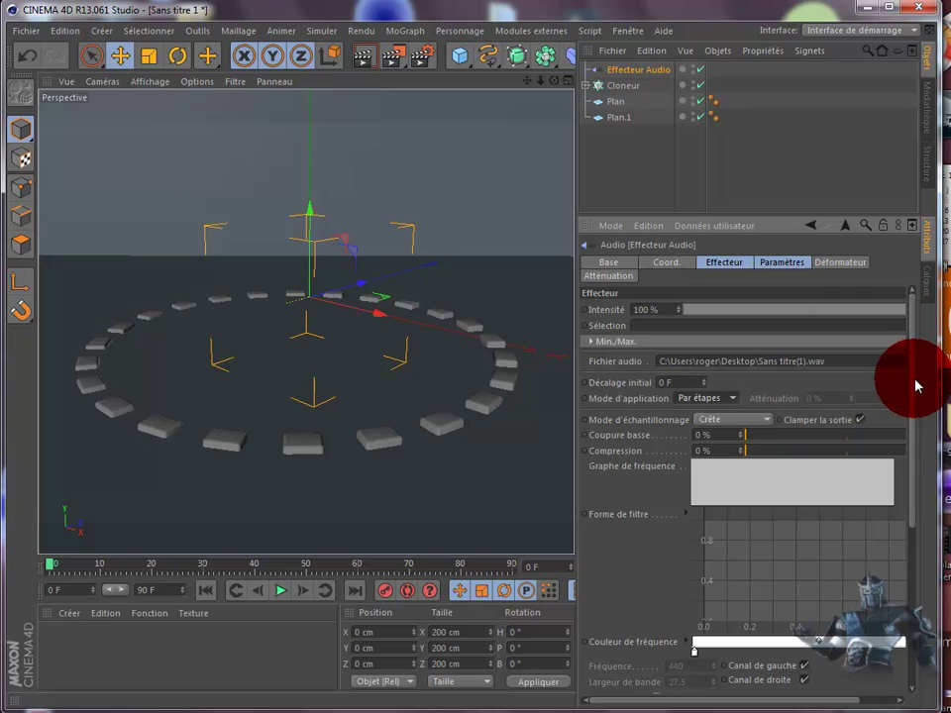
# Set the first knot of the Audio effector's frequency colour gradient to bright red (R 239, G 14, B 14)
pyautogui.moveTo(913, 391); pyautogui.dragTo(921, 472)
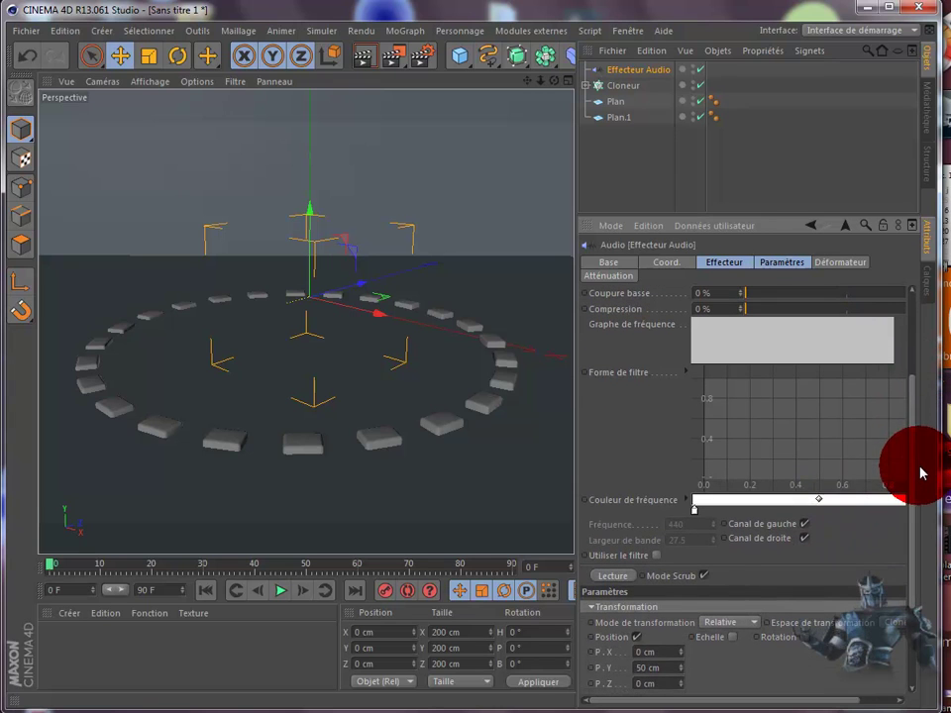
pyautogui.doubleClick(695, 514)
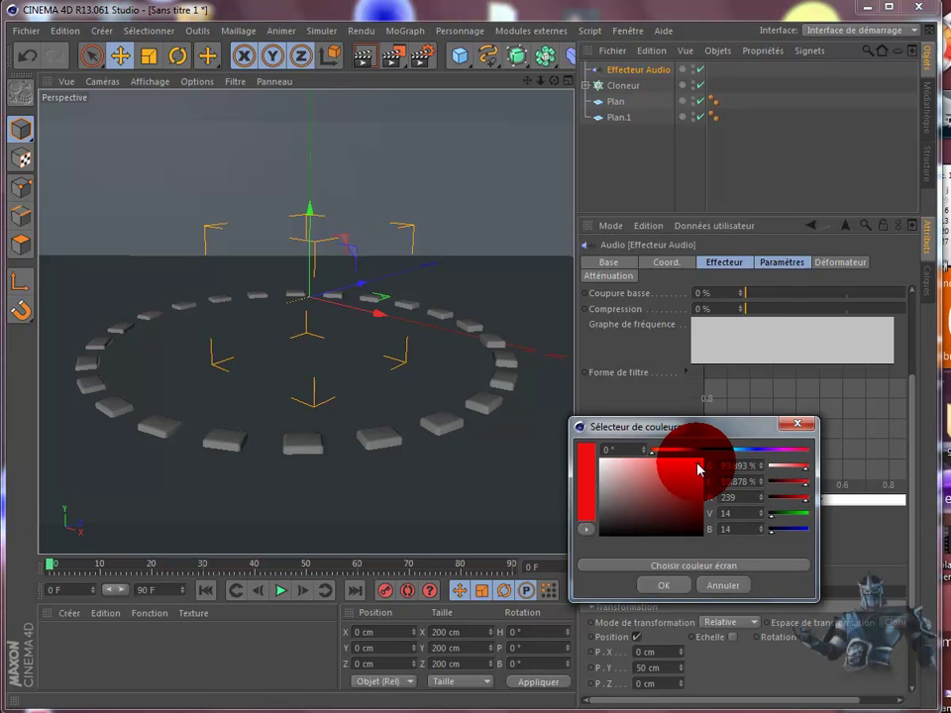
pyautogui.click(670, 586)
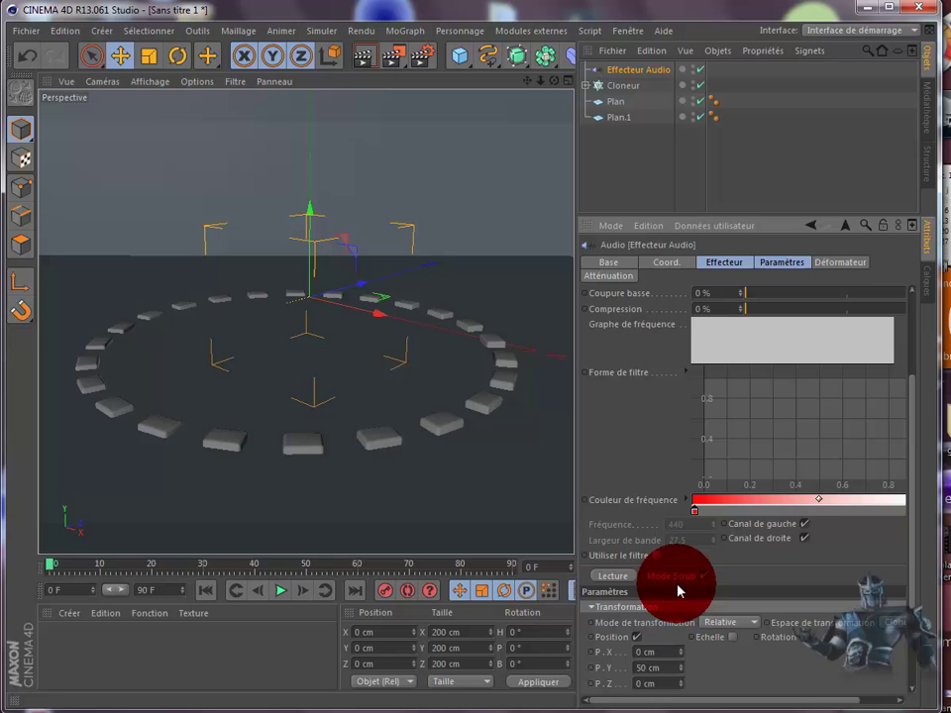
# Add a red knot near the middle of the Audio effector's frequency colour gradient and set its end knot to green
pyautogui.doubleClick(814, 510)
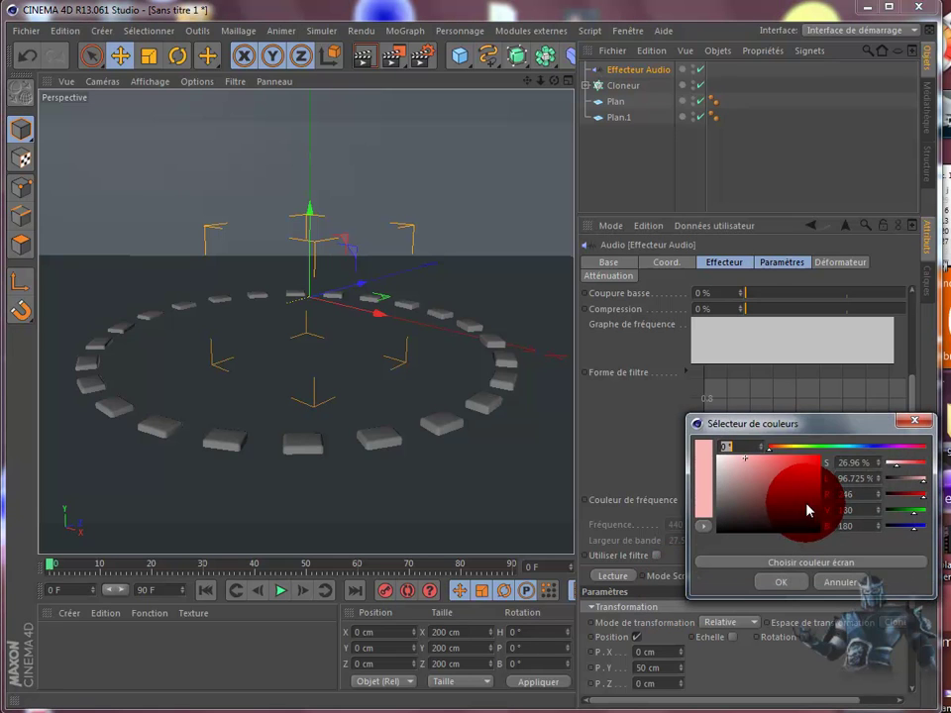
pyautogui.click(783, 584)
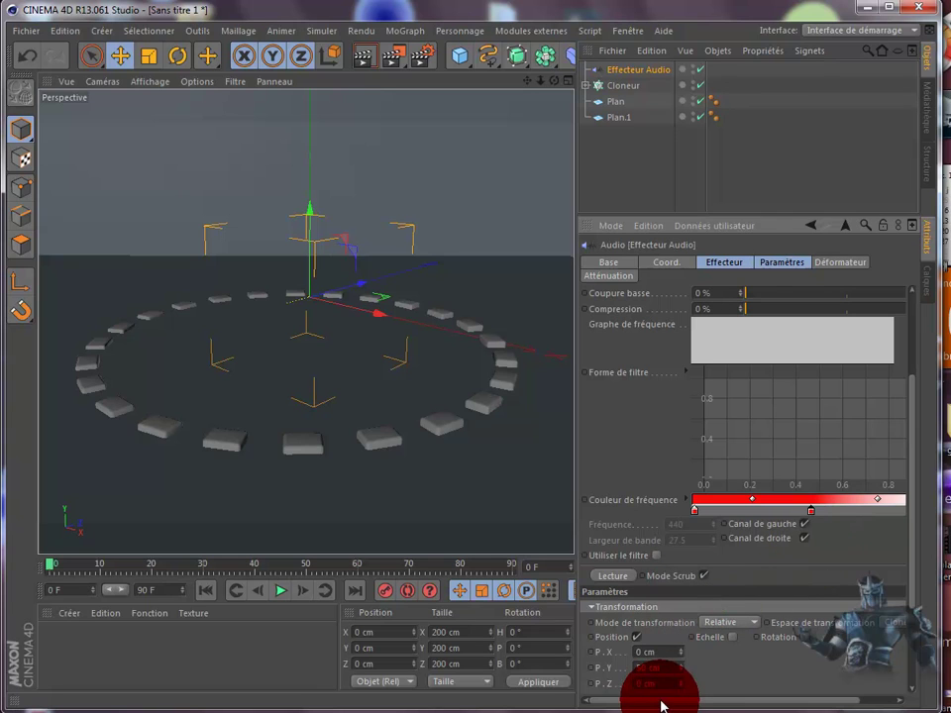
pyautogui.moveTo(662, 705); pyautogui.dragTo(764, 685)
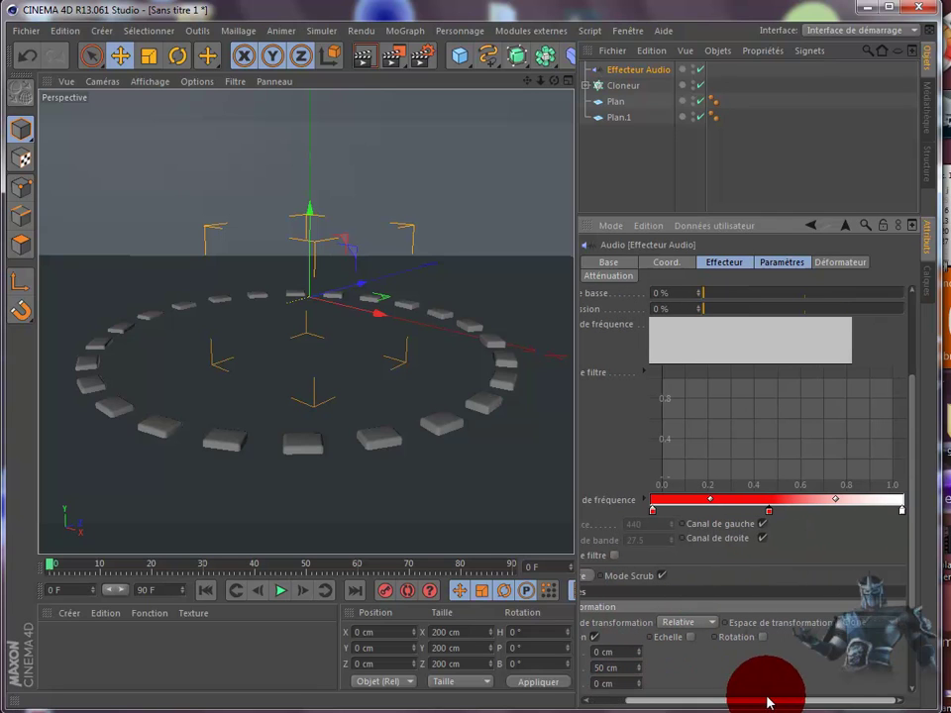
pyautogui.doubleClick(902, 513)
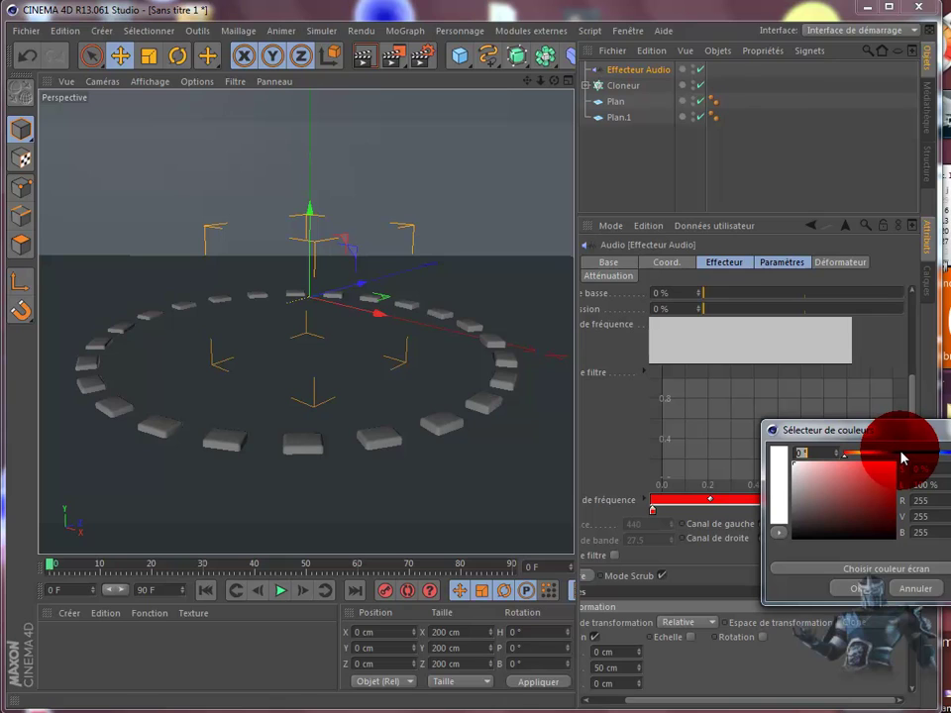
pyautogui.click(902, 459)
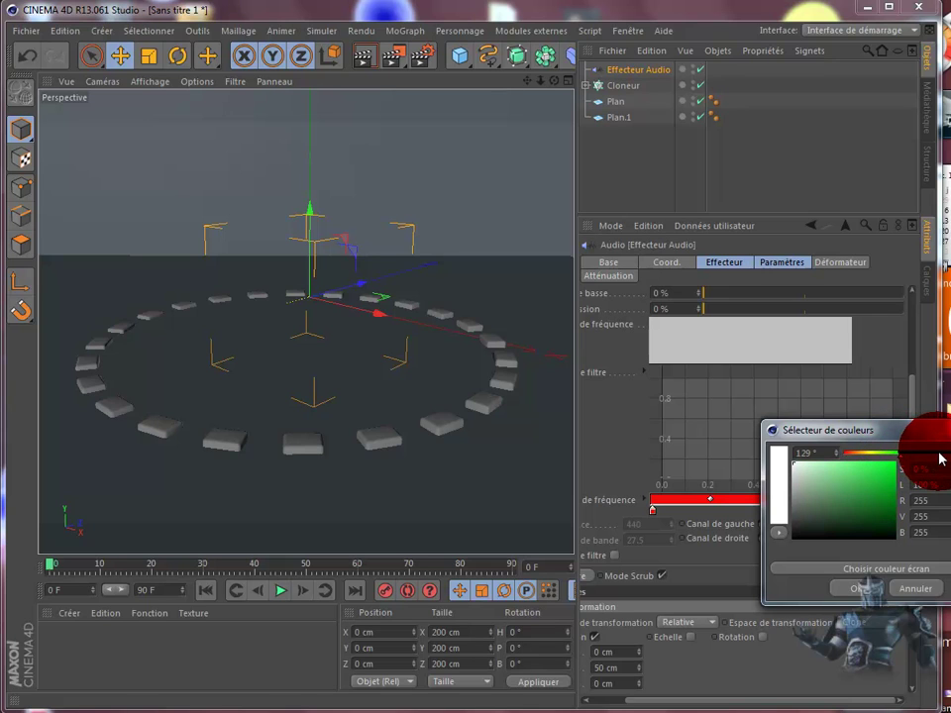
pyautogui.click(858, 587)
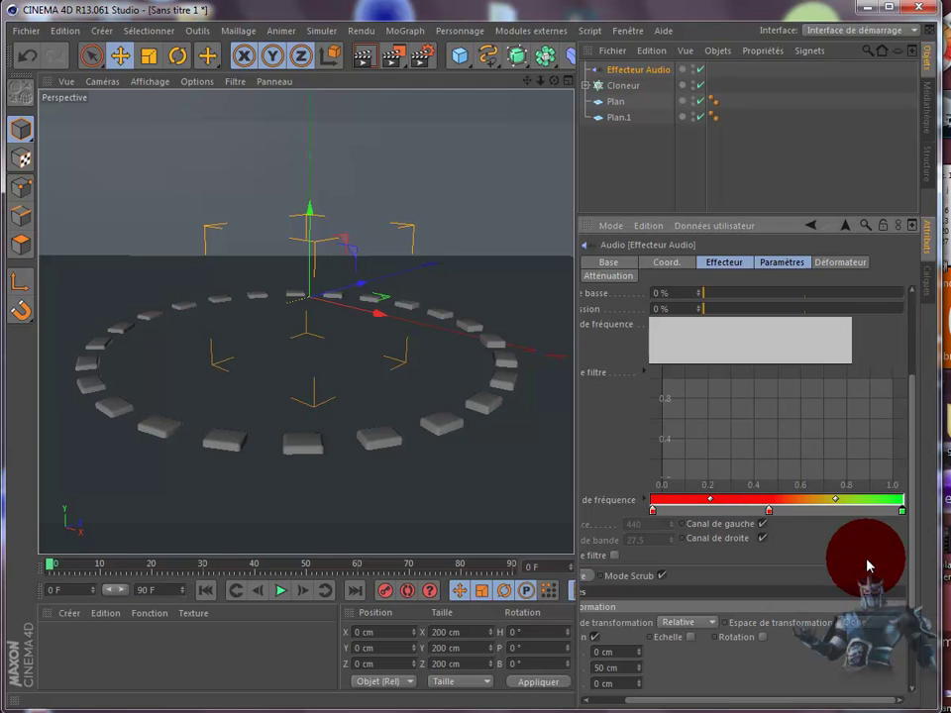
# Add a green knot (R 11, G 241, B 30) just after the middle red knot of the frequency colour gradient
pyautogui.doubleClick(779, 515)
pyautogui.click(782, 453)
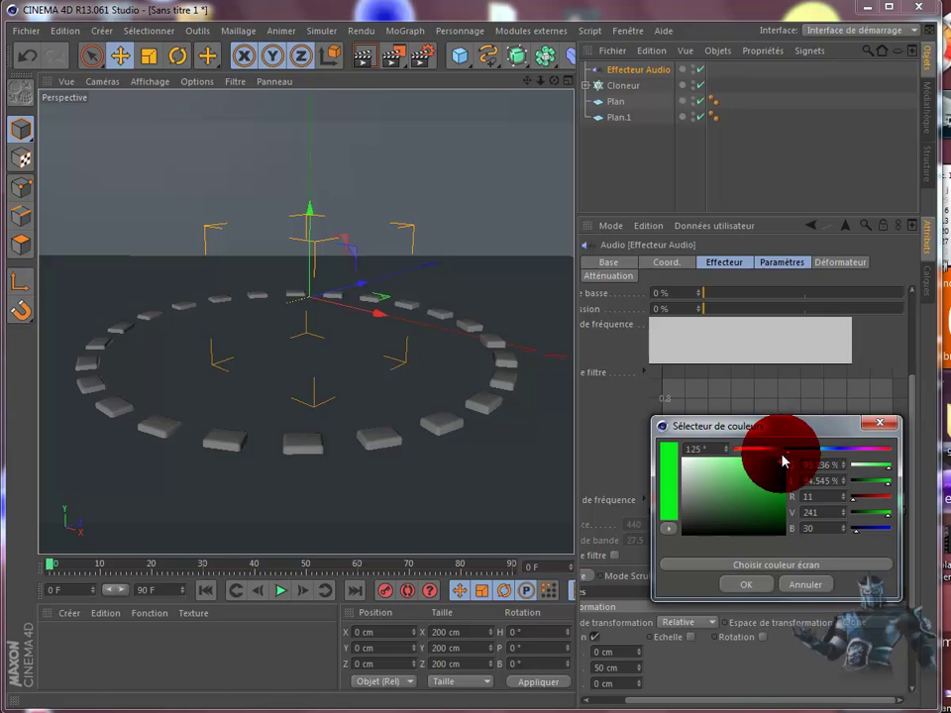
pyautogui.click(756, 586)
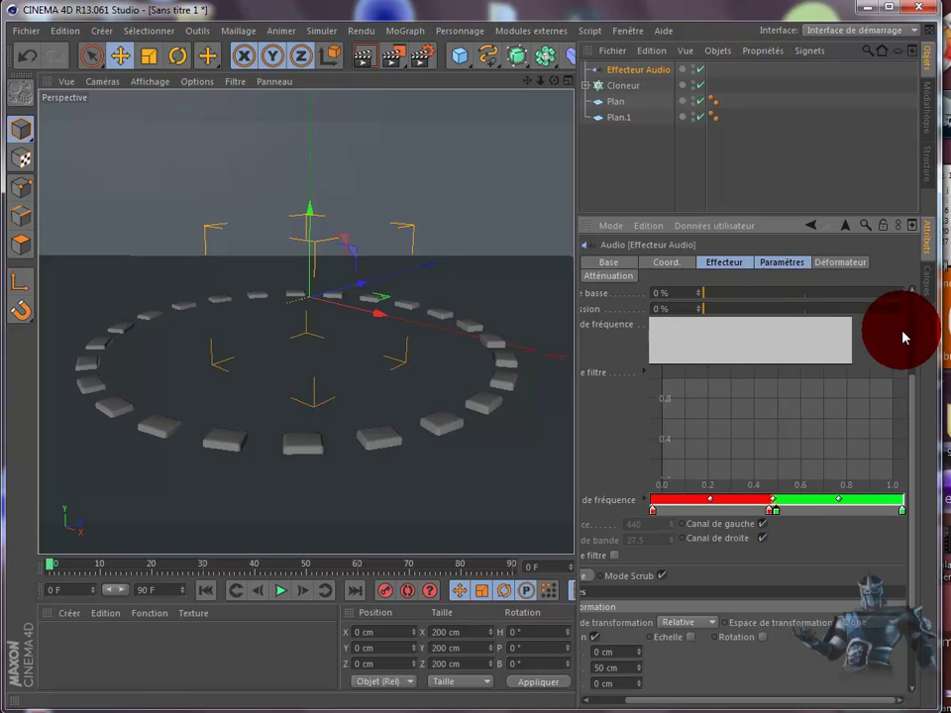
# Set the Audio effector's Couleur parameter to Activer so the clones take the gradient colours
pyautogui.moveTo(912, 402); pyautogui.dragTo(912, 406)
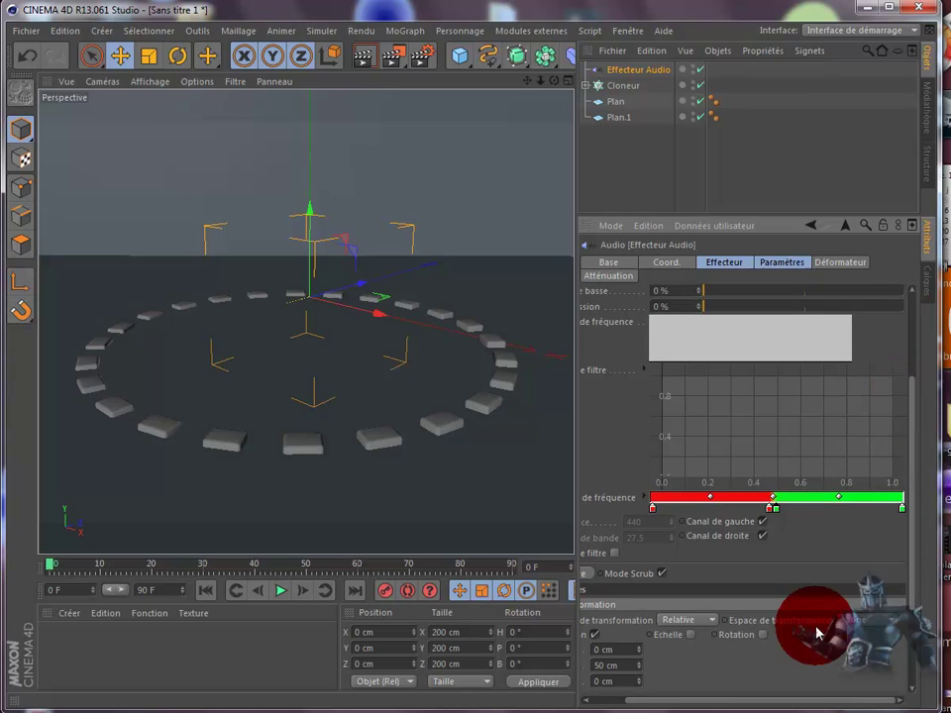
pyautogui.moveTo(770, 706); pyautogui.dragTo(711, 709)
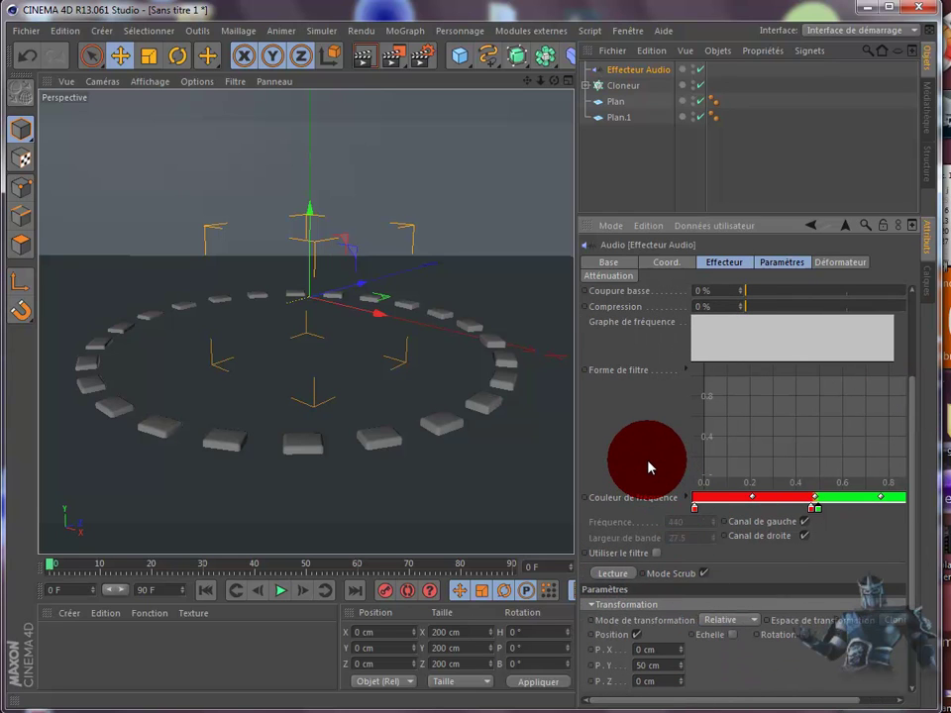
pyautogui.scroll(5, 648, 465)
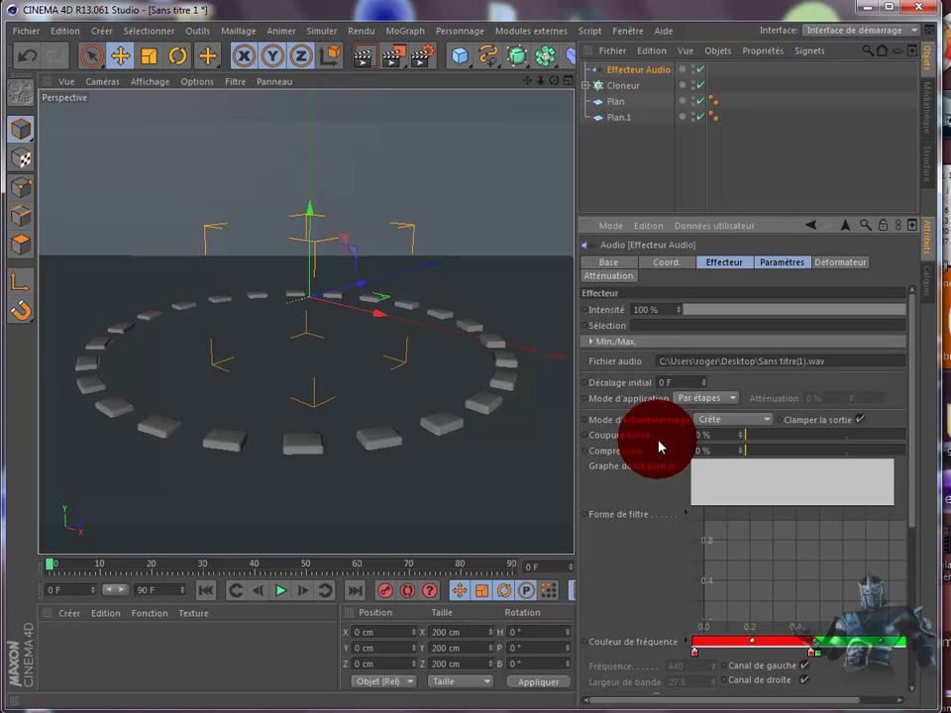
pyautogui.scroll(-3, 658, 475)
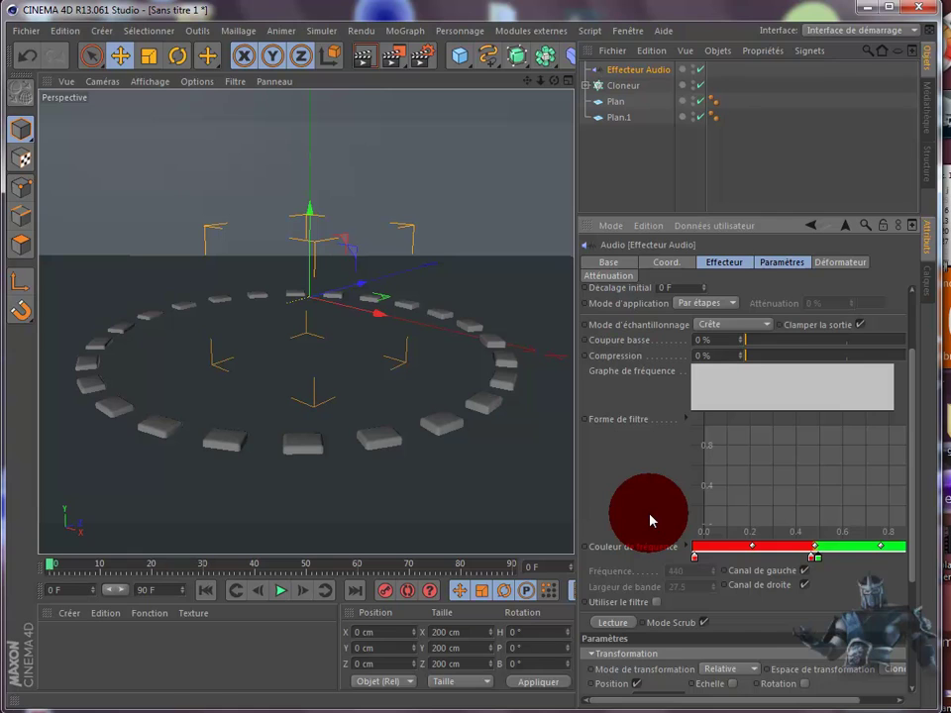
pyautogui.scroll(-3, 651, 522)
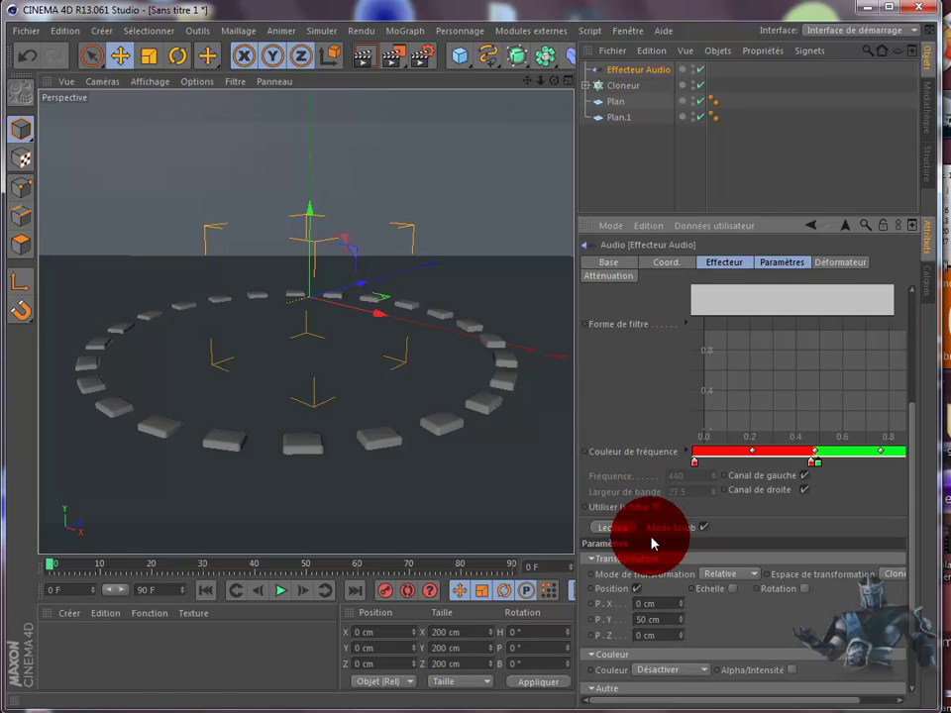
pyautogui.scroll(-3, 652, 542)
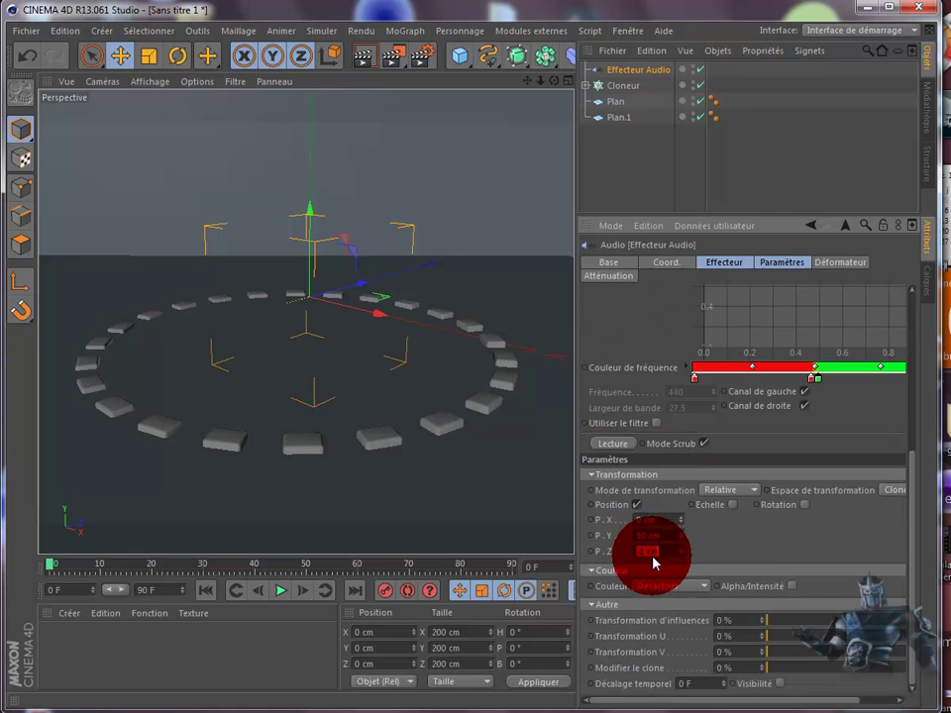
pyautogui.click(782, 264)
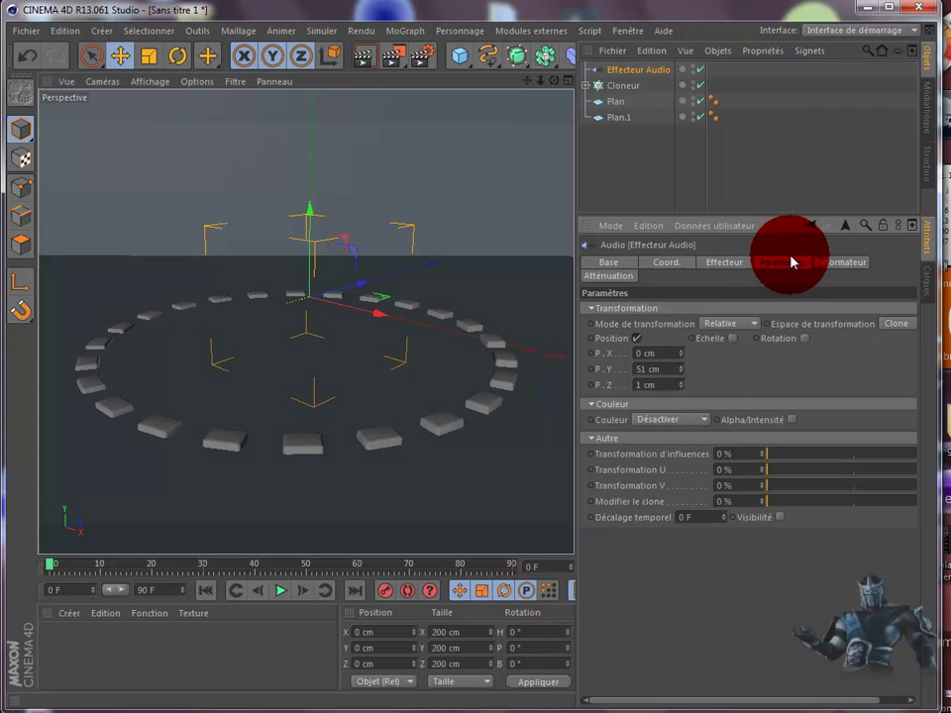
pyautogui.click(686, 421)
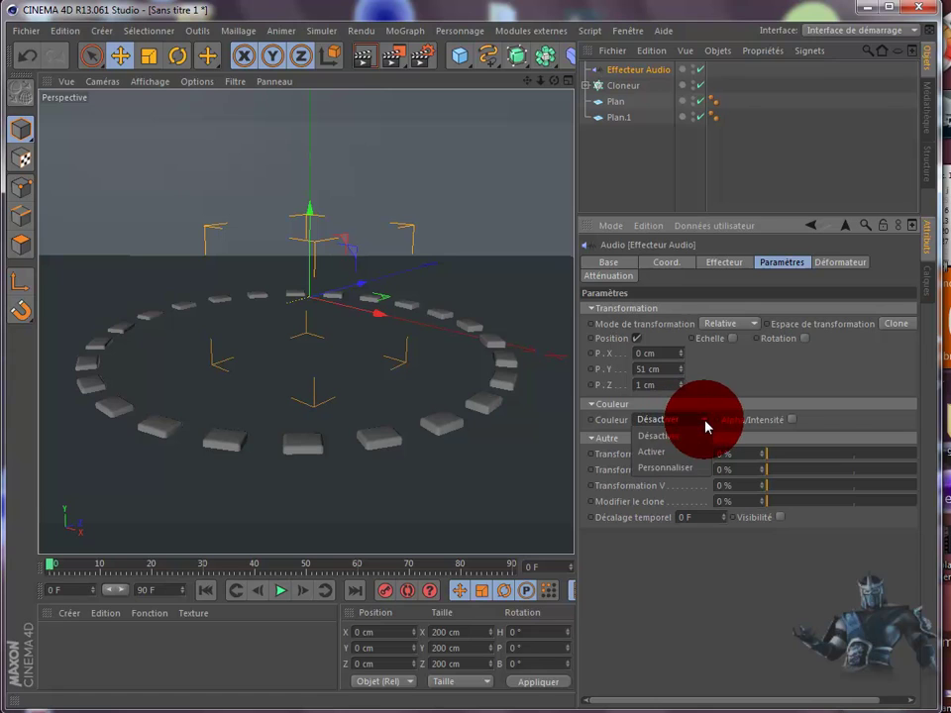
pyautogui.click(690, 452)
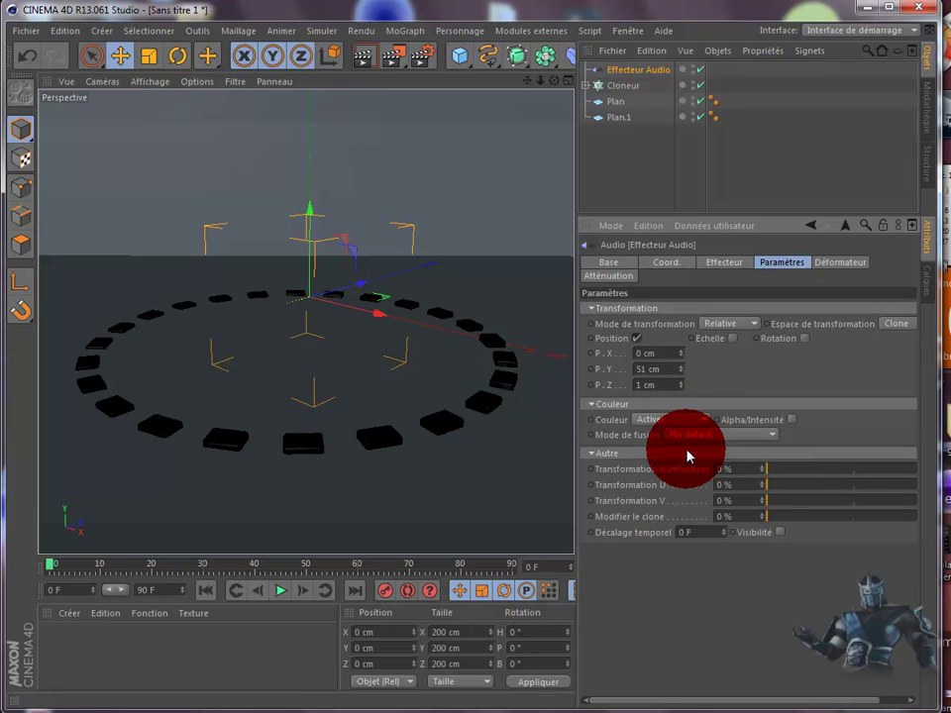
# Play the animation to check the clones' colours against the frequency graph and gradient, and return to frame 0
pyautogui.click(724, 262)
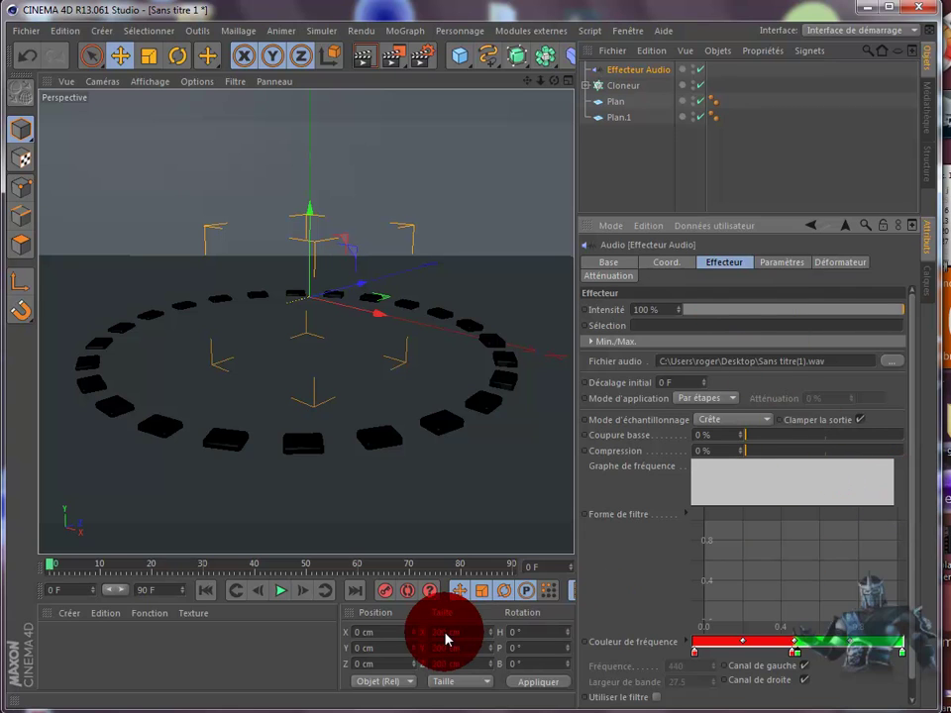
pyautogui.click(280, 595)
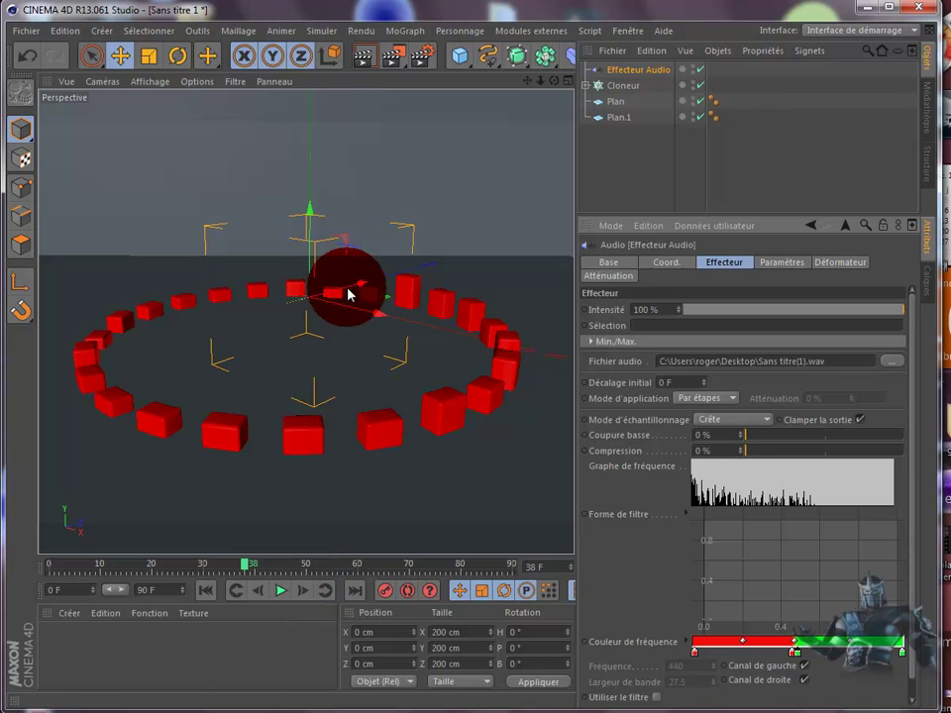
pyautogui.moveTo(360, 296); pyautogui.dragTo(384, 297)
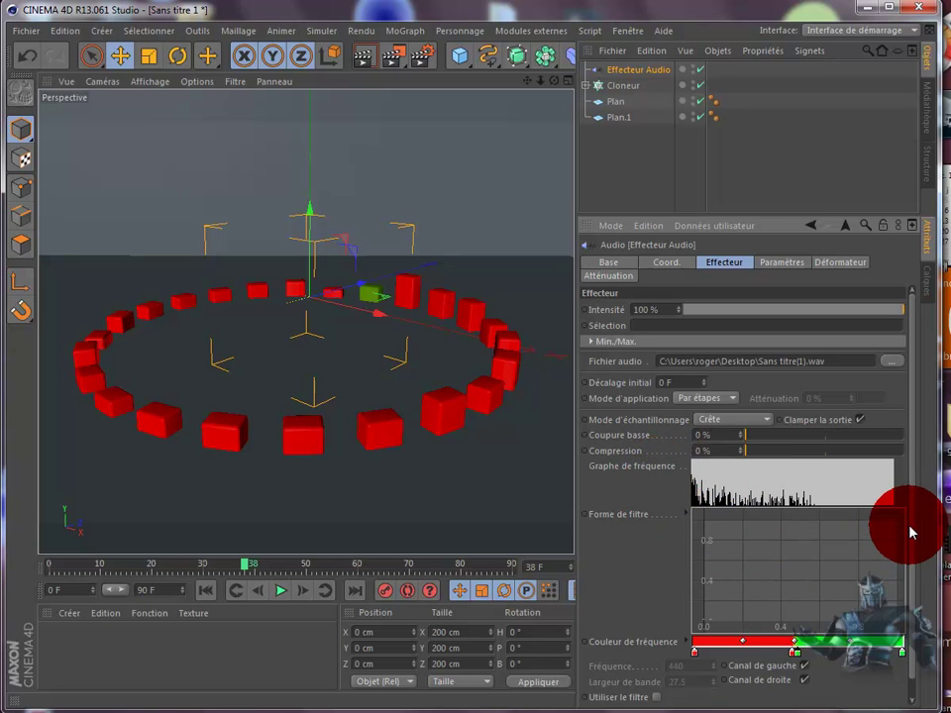
pyautogui.scroll(-1, 910, 533)
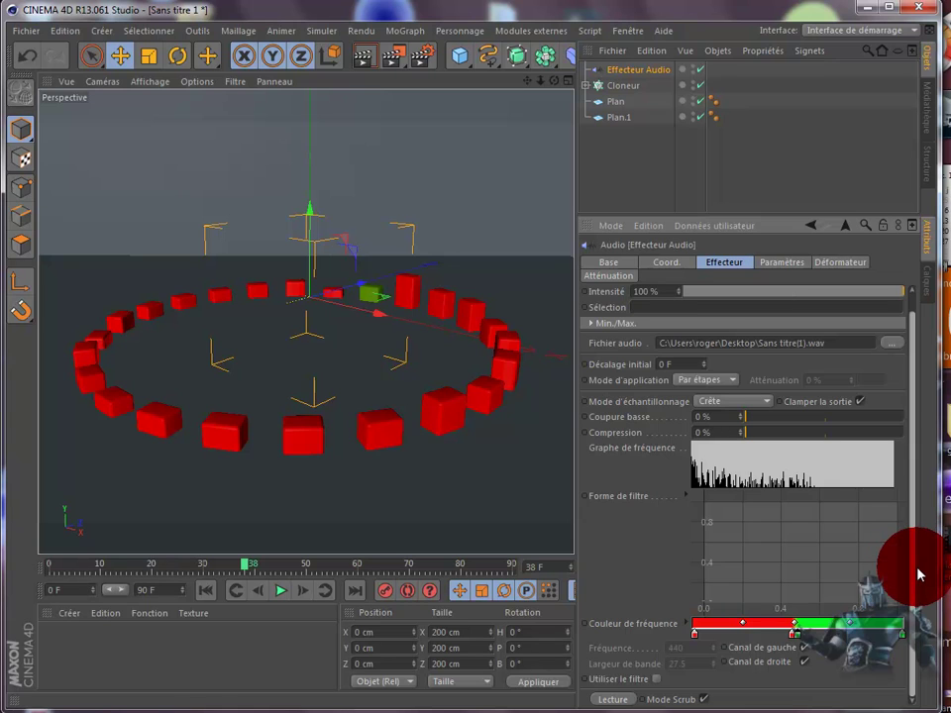
pyautogui.scroll(1, 908, 525)
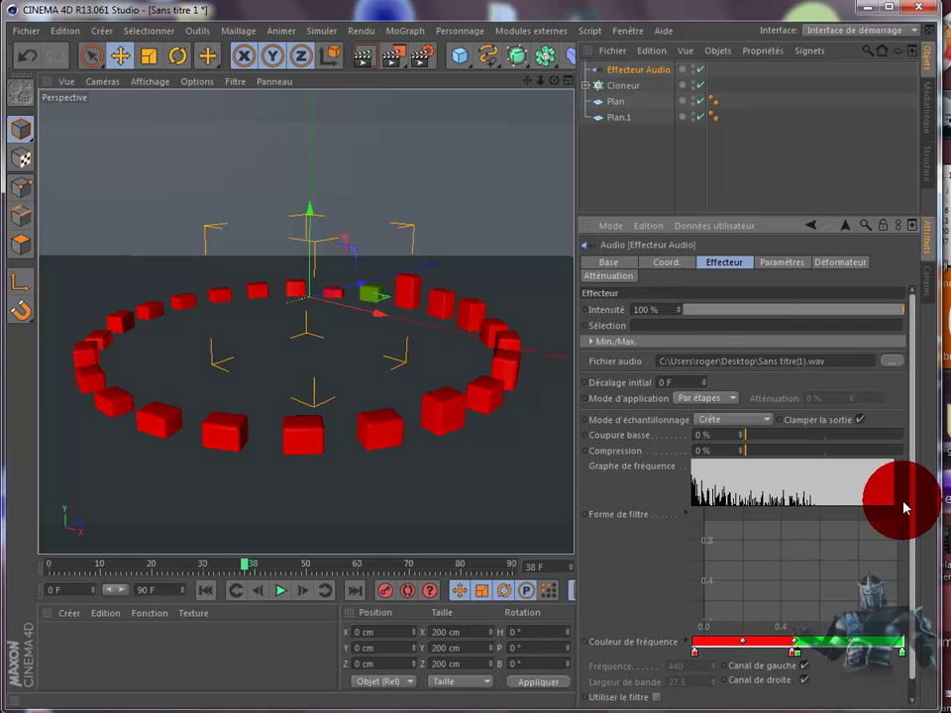
pyautogui.click(780, 262)
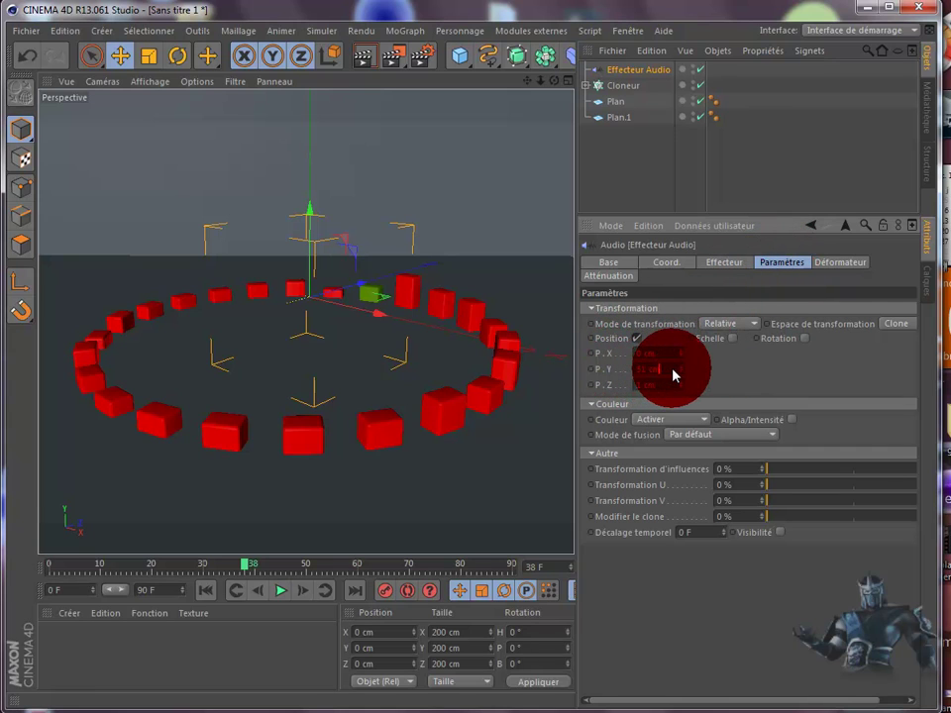
pyautogui.click(279, 592)
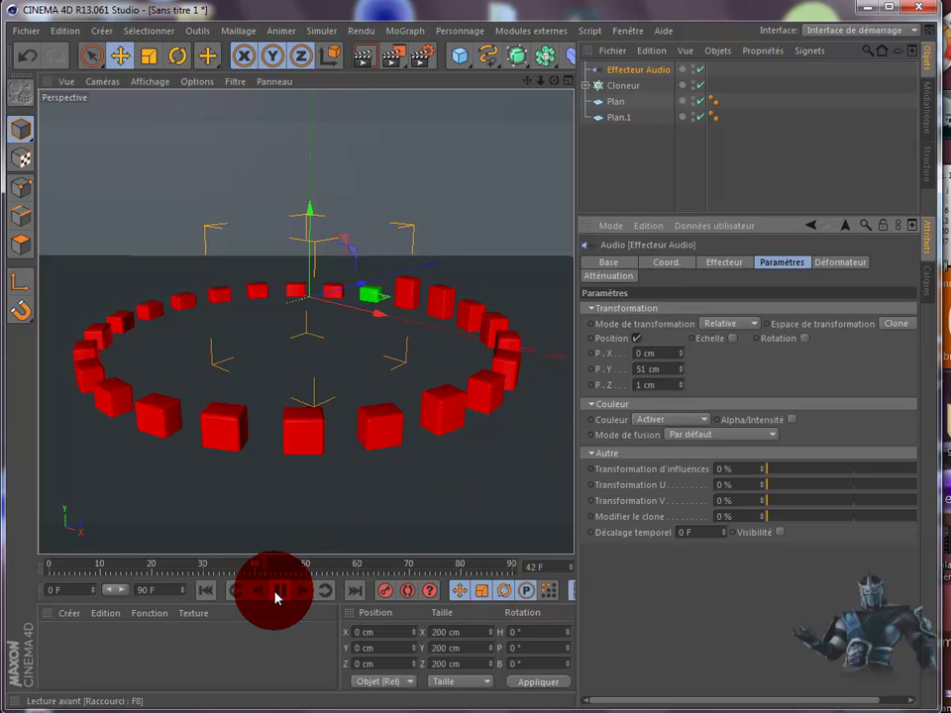
pyautogui.click(207, 592)
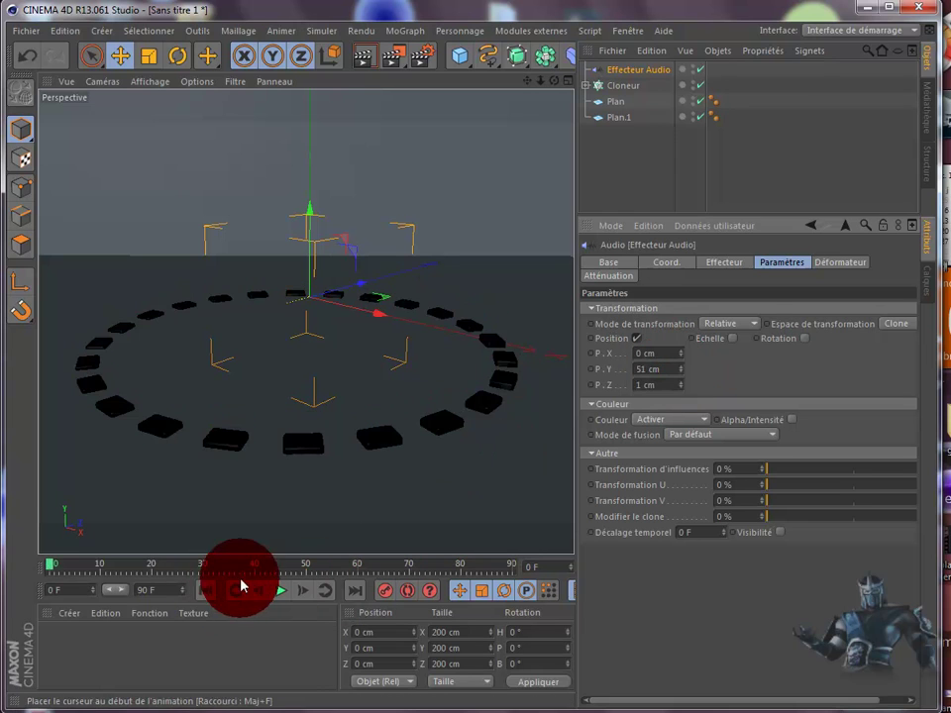
# Enable Echelle on the Audio effector with E.Y at 1 and play the animation to check the clones' vertical stretching
pyautogui.click(735, 342)
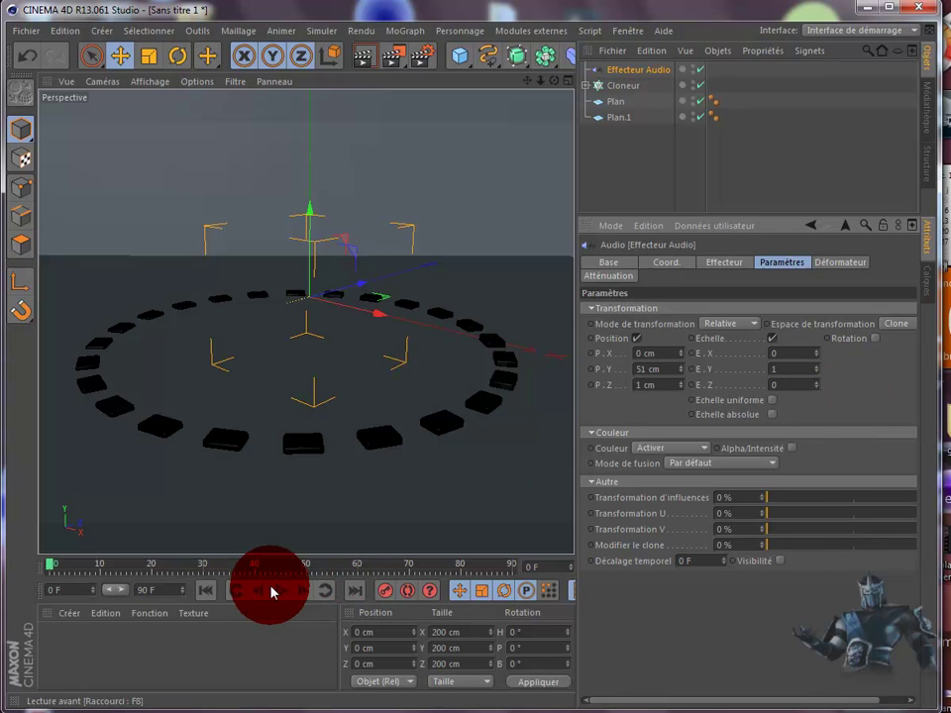
pyautogui.click(283, 592)
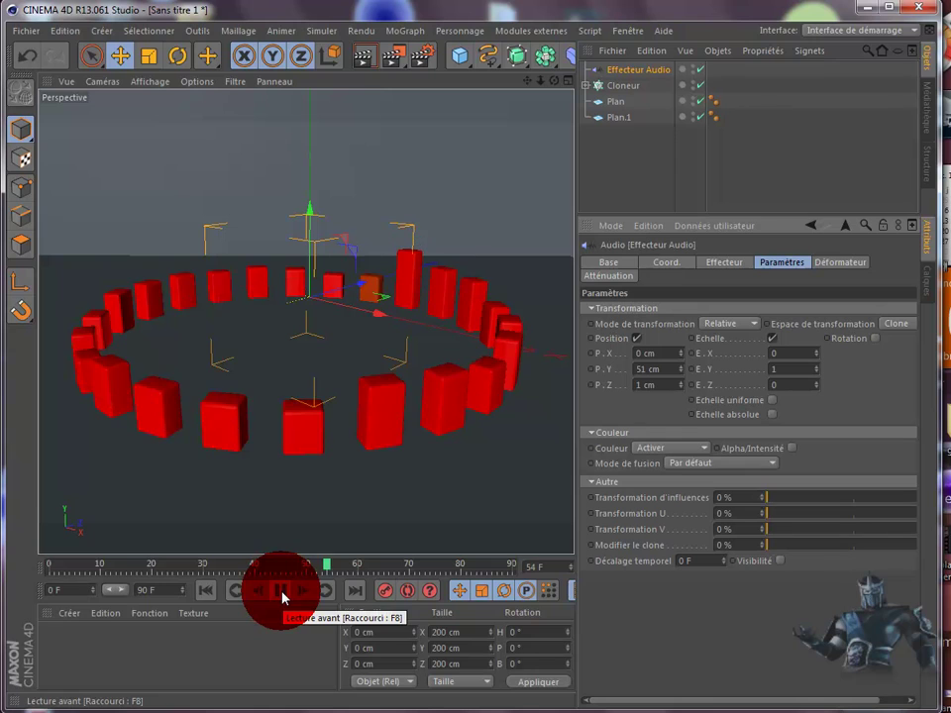
pyautogui.click(282, 592)
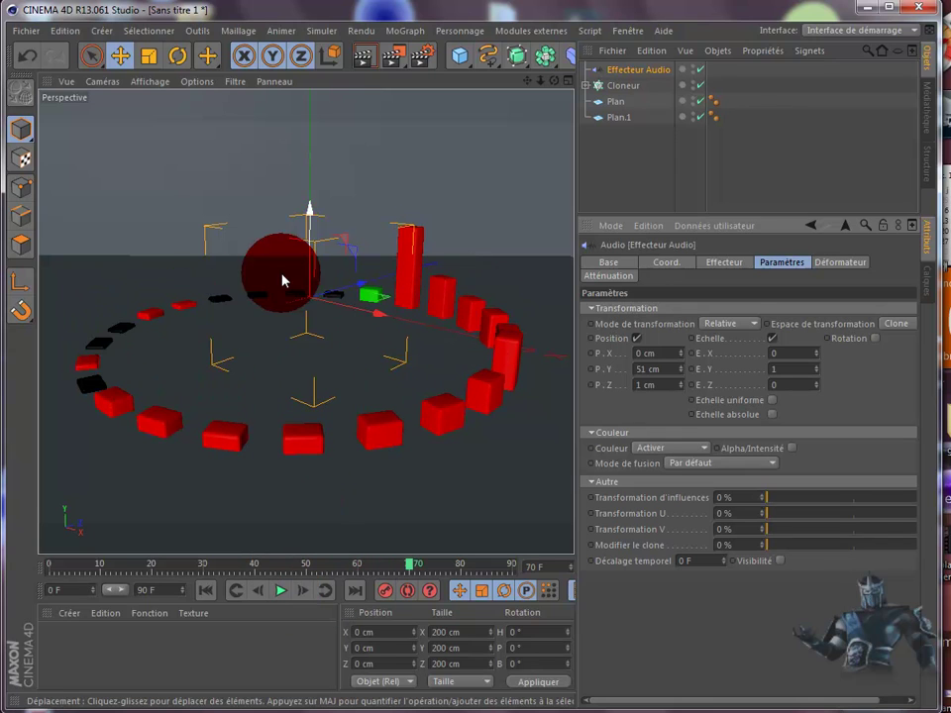
pyautogui.moveTo(294, 421); pyautogui.dragTo(294, 387)
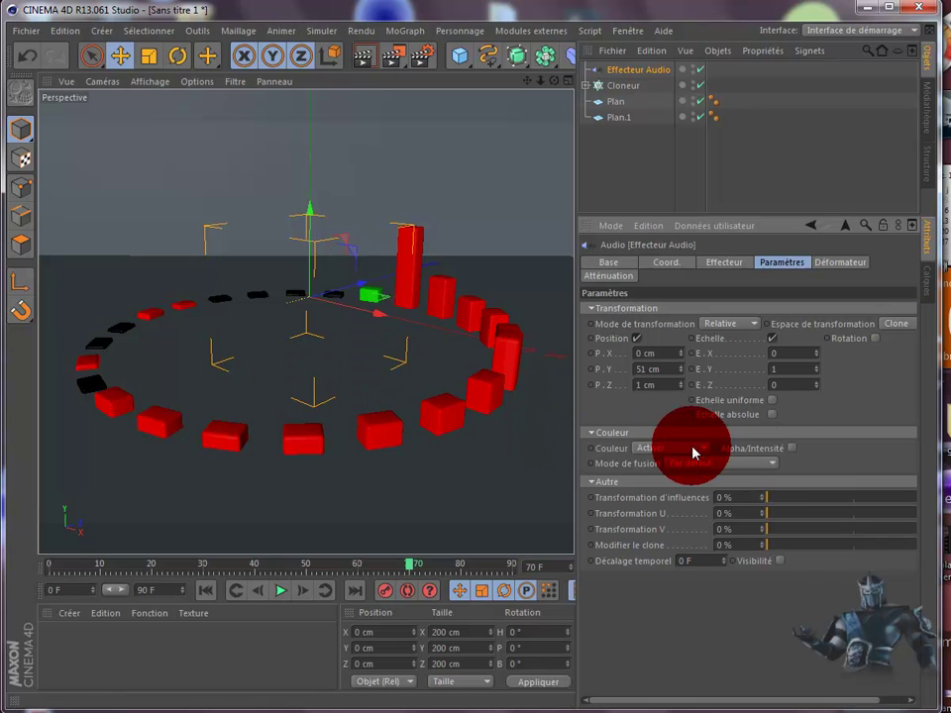
# Enable Alpha/Intensité for the Audio effector's colour, play the animation to check it, and return to frame 0
pyautogui.click(792, 449)
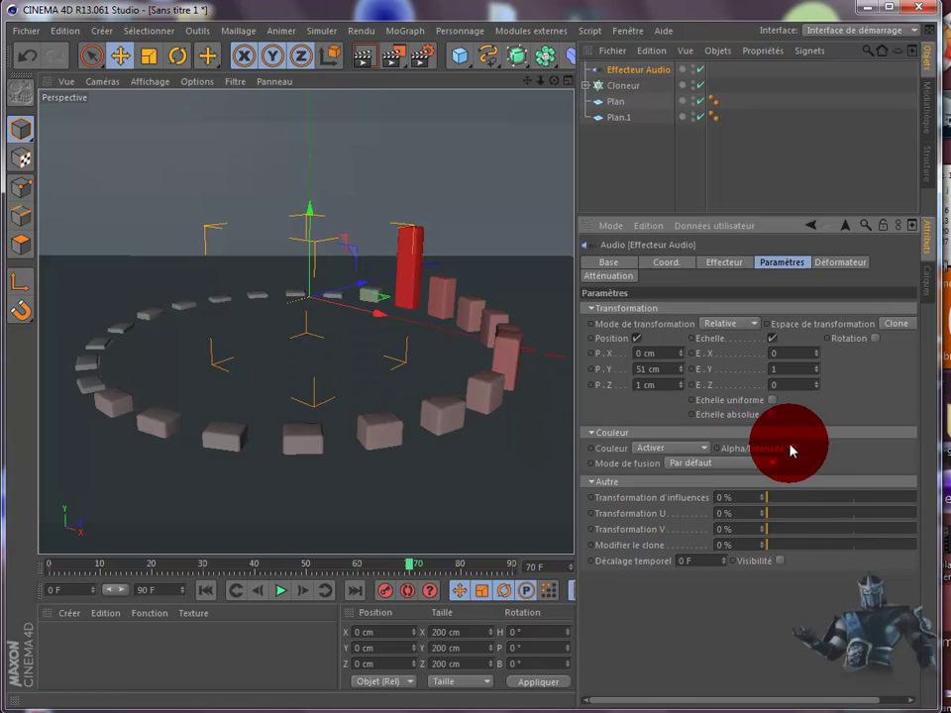
pyautogui.click(280, 592)
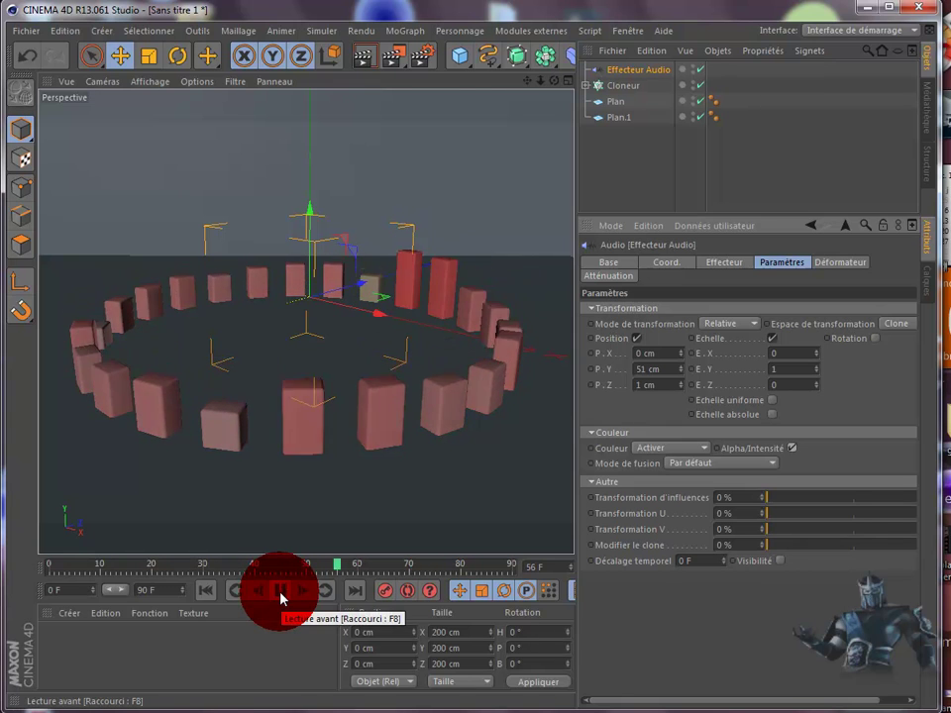
pyautogui.click(281, 592)
pyautogui.click(204, 592)
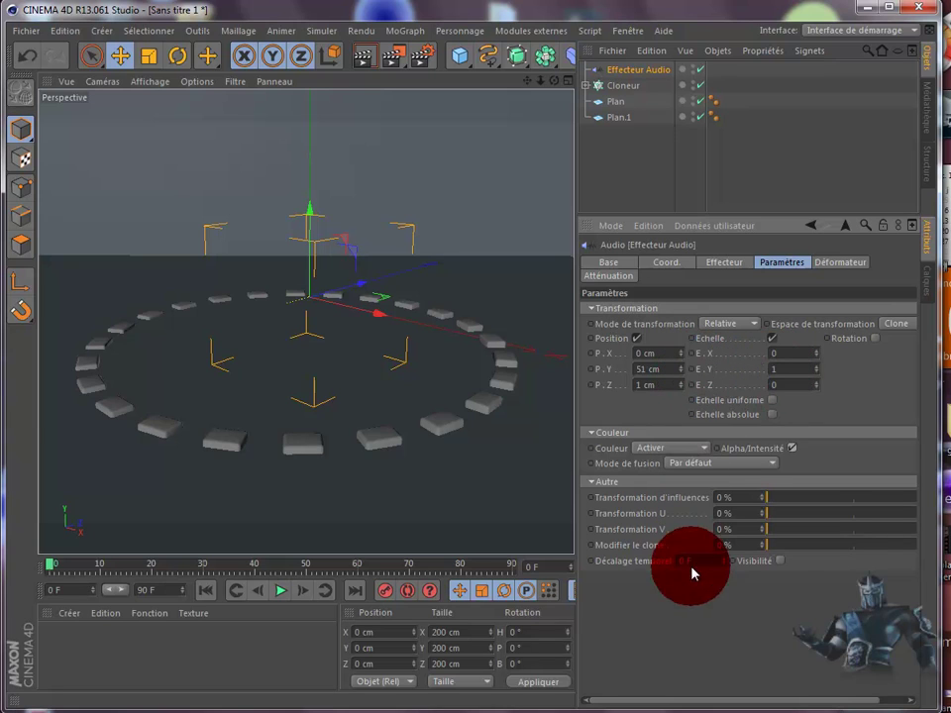
# Move the middle red knot of the frequency colour gradient to about one fifth of its length and play the animation
pyautogui.click(727, 262)
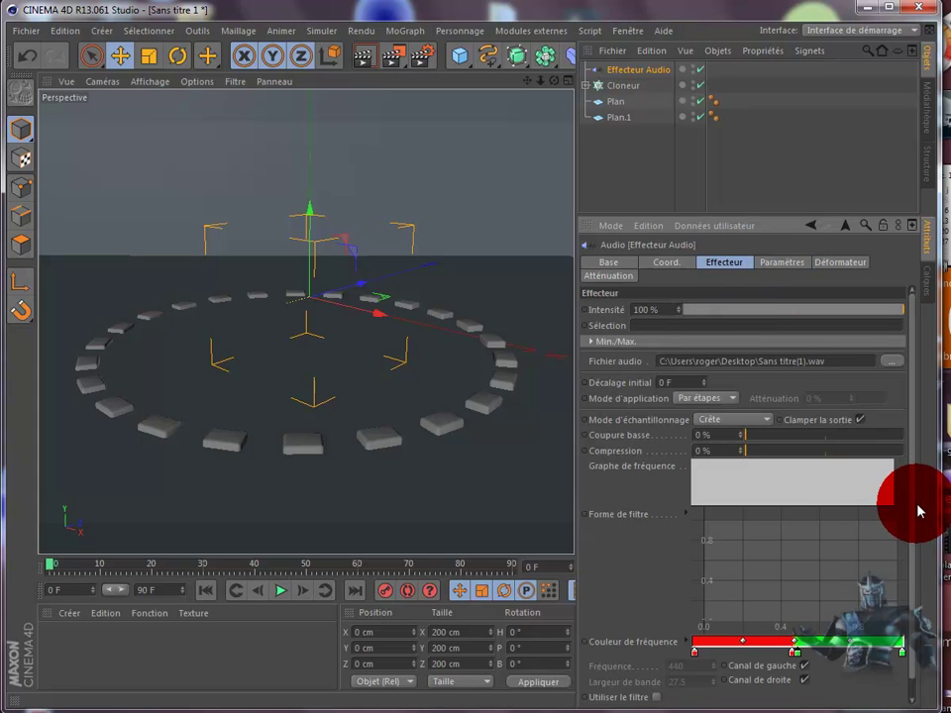
pyautogui.scroll(-1, 916, 554)
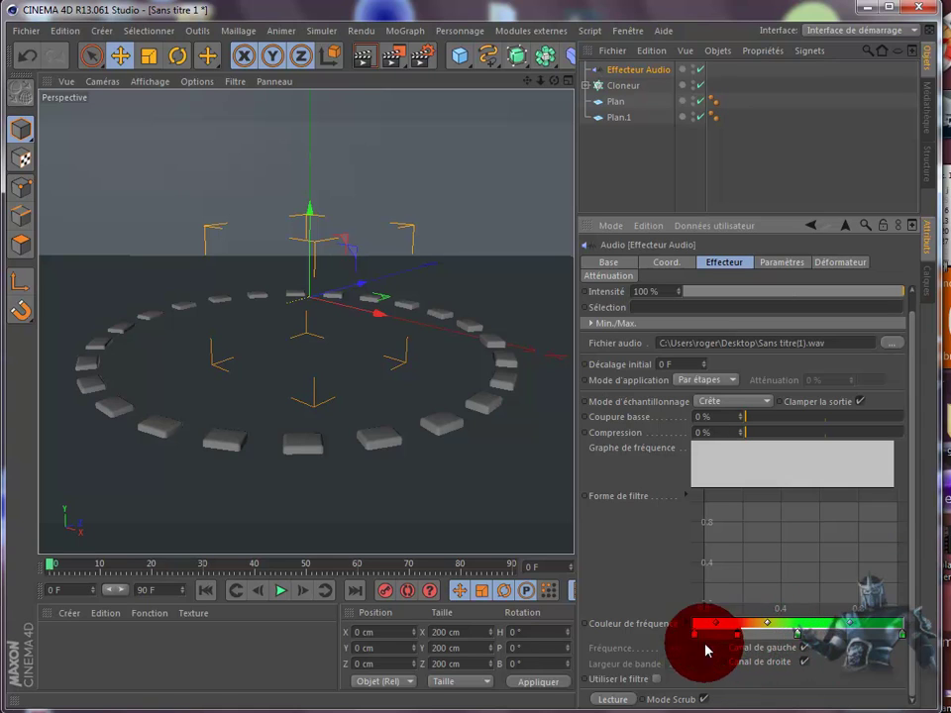
pyautogui.click(280, 590)
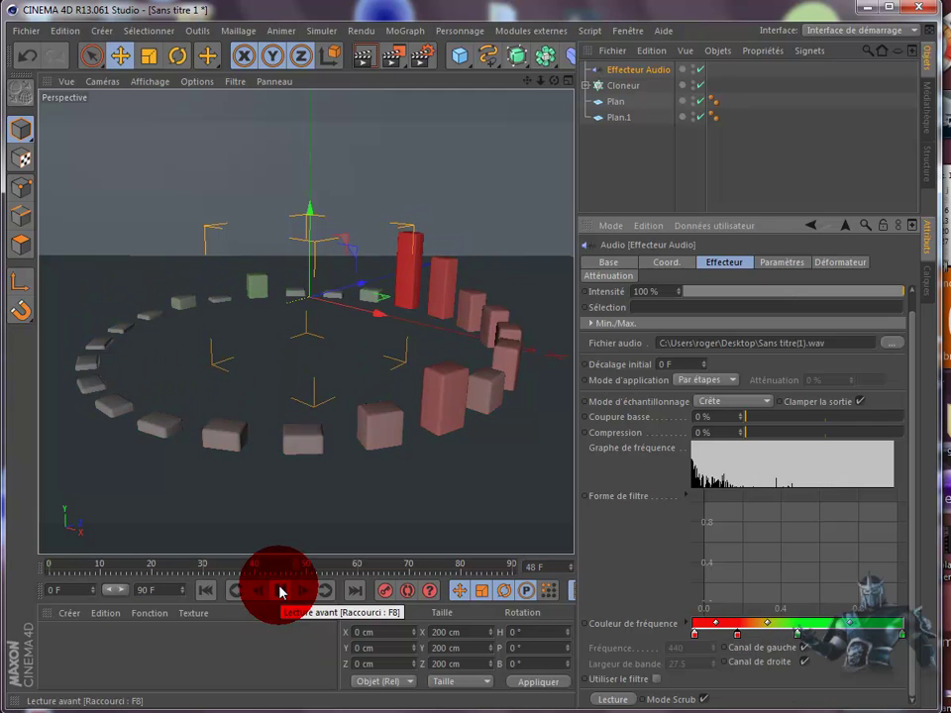
# Move the middle green knot of the frequency colour gradient right beside the middle red knot and play the animation to check the colours
pyautogui.click(281, 591)
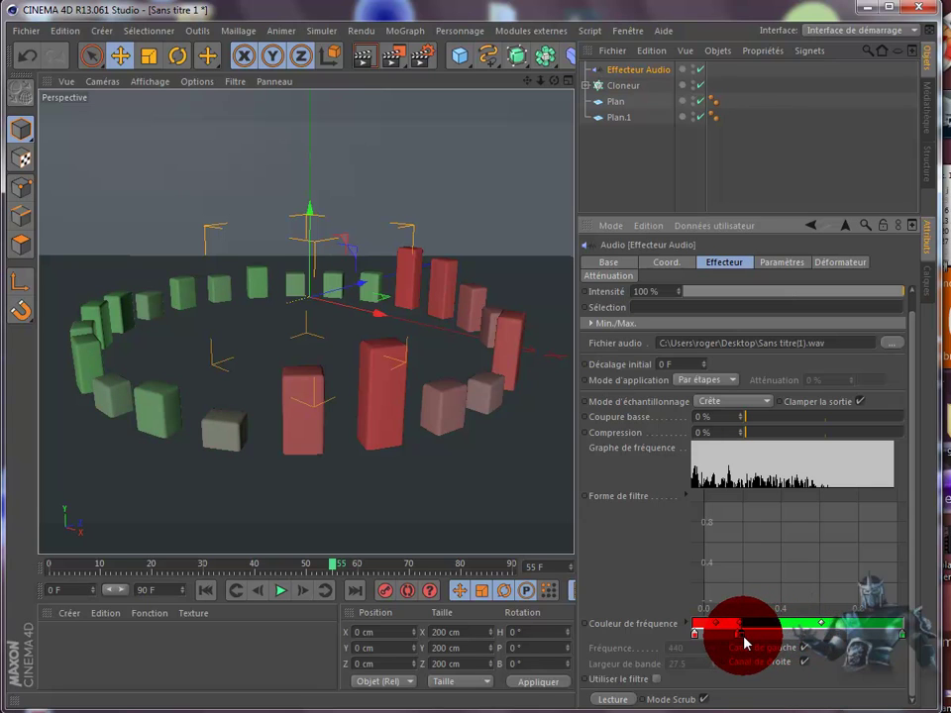
pyautogui.click(281, 592)
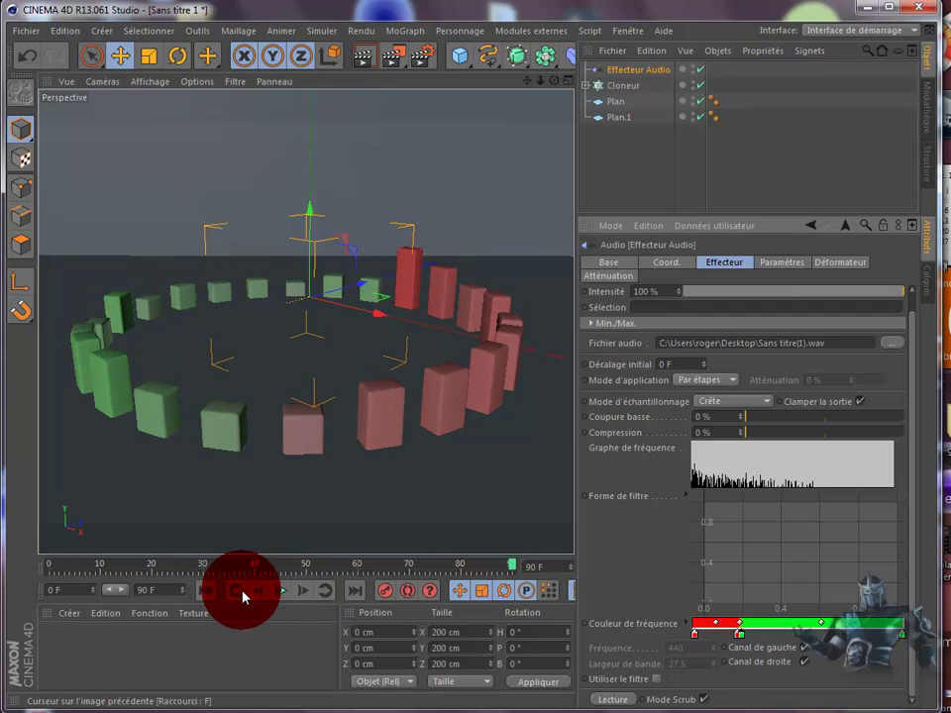
pyautogui.click(206, 592)
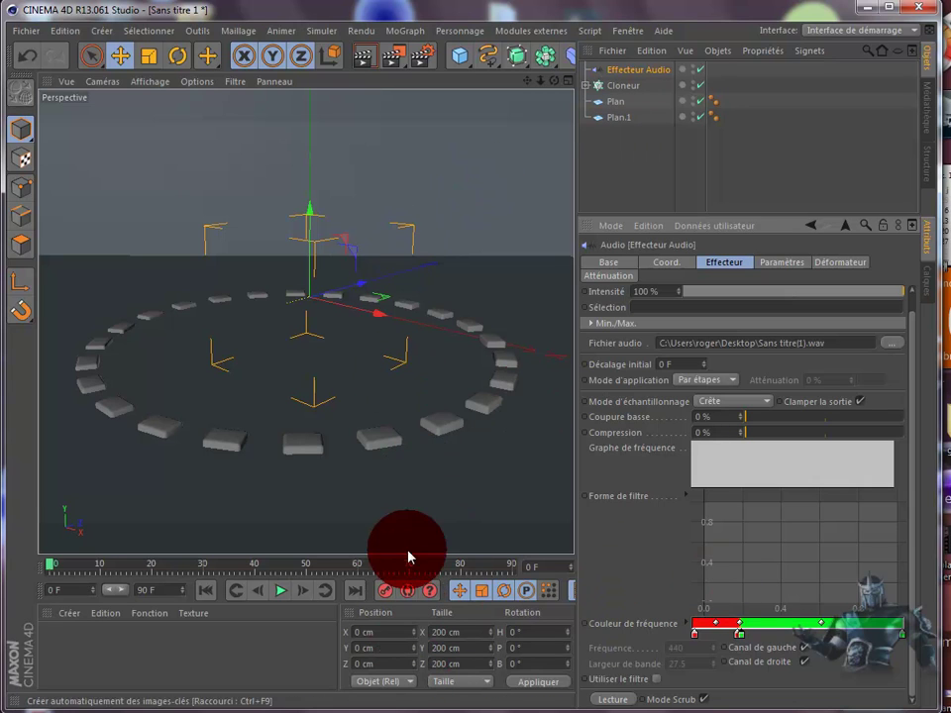
pyautogui.click(278, 591)
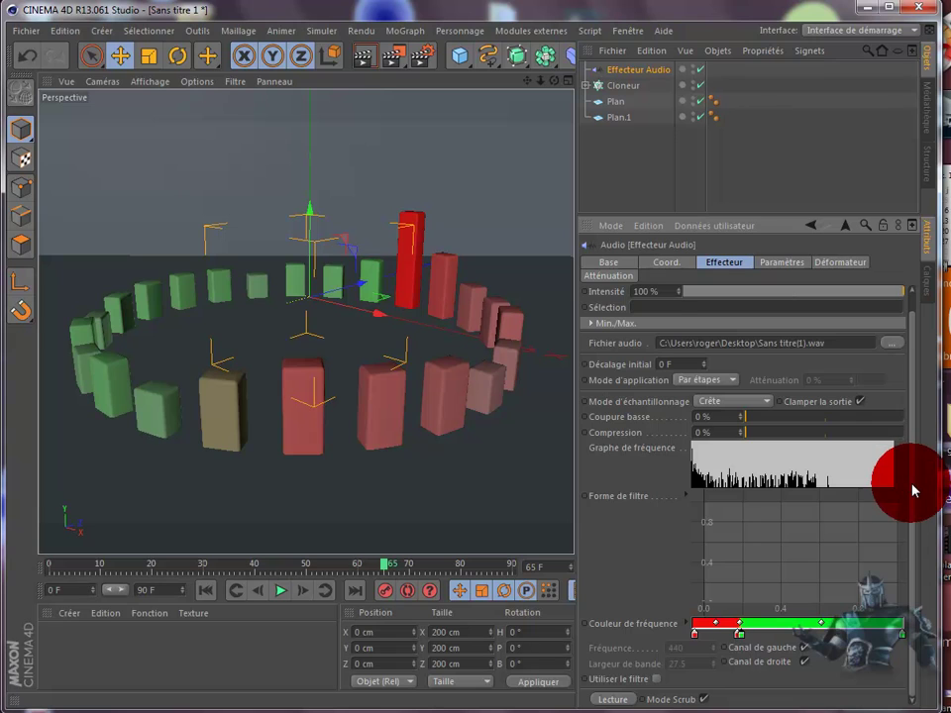
pyautogui.scroll(1, 914, 490)
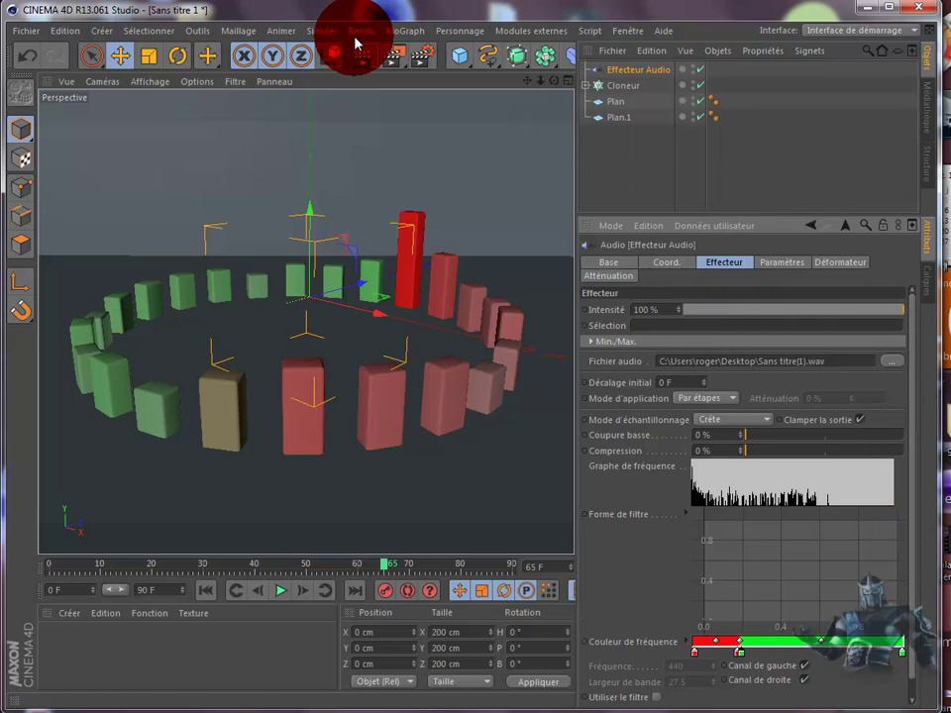
# Add a MoGraph Mo Texte object to the scene and set its text to "pouzolles"
pyautogui.click(401, 32)
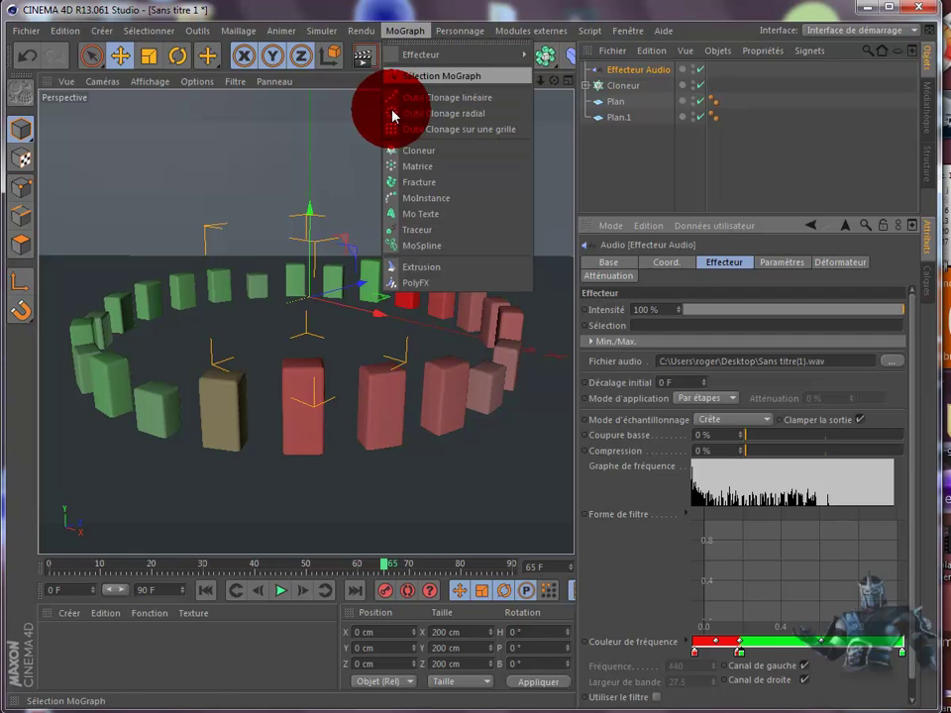
pyautogui.click(407, 214)
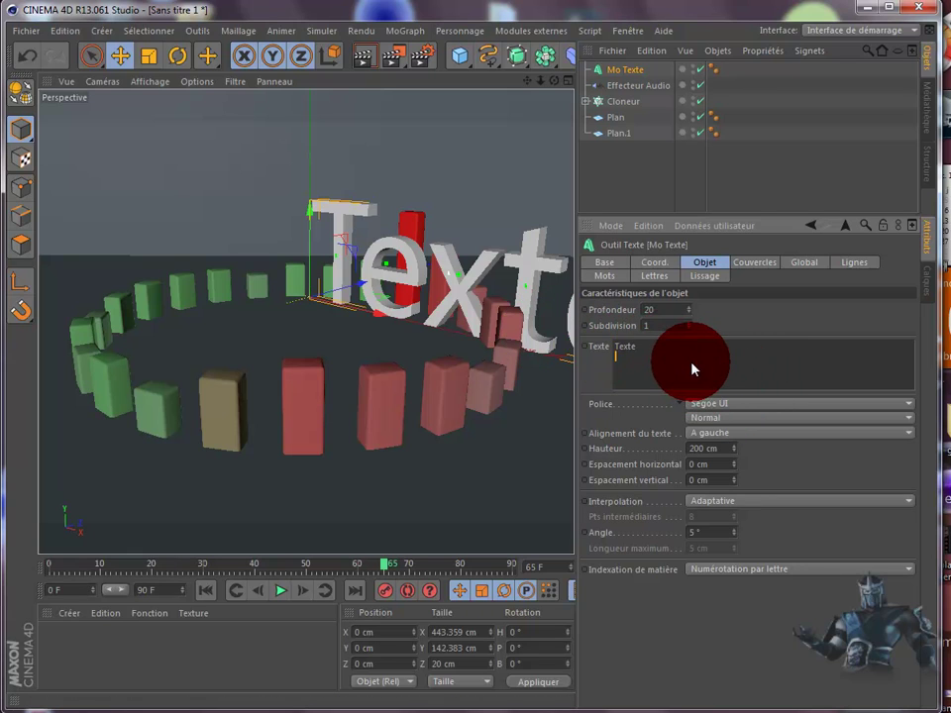
pyautogui.moveTo(644, 350); pyautogui.dragTo(568, 349)
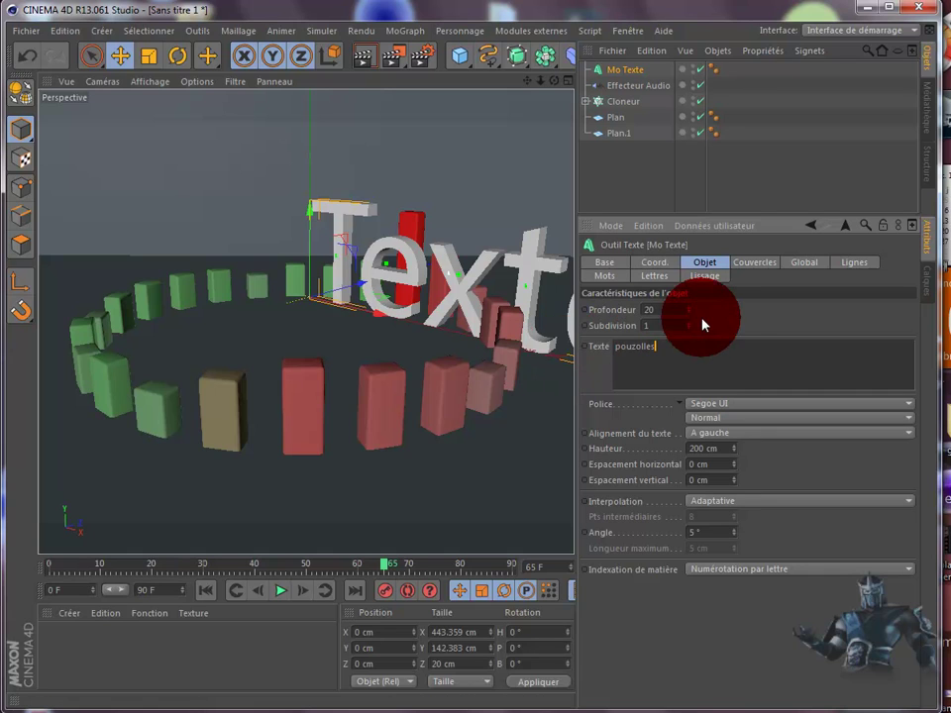
pyautogui.click(733, 325)
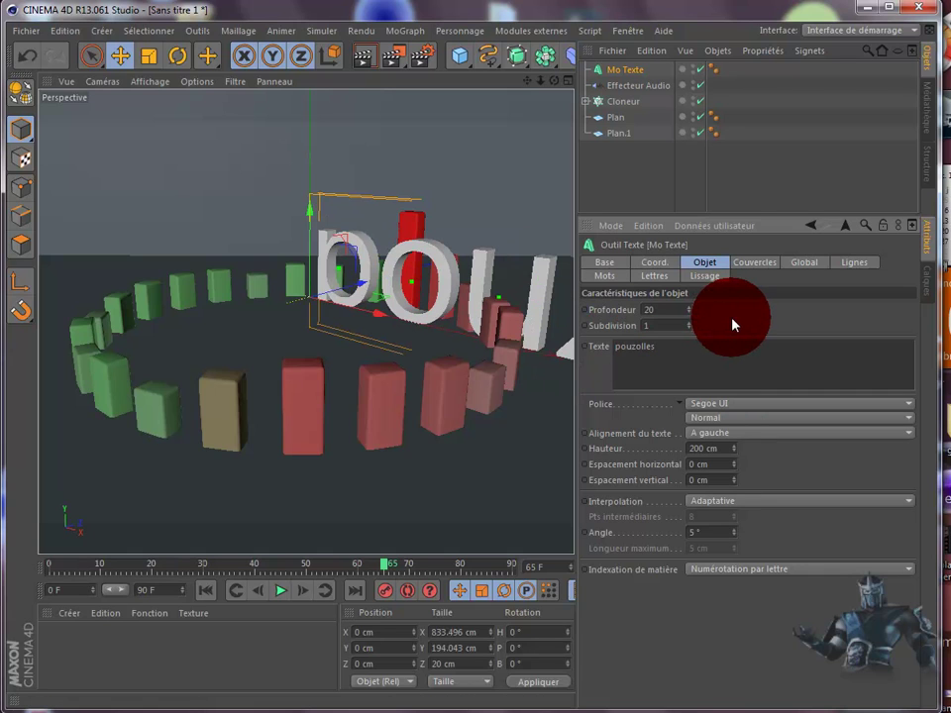
# Set the Mo Texte's alignment to Centré and its height to 133 cm
pyautogui.click(755, 419)
pyautogui.click(753, 418)
pyautogui.click(754, 431)
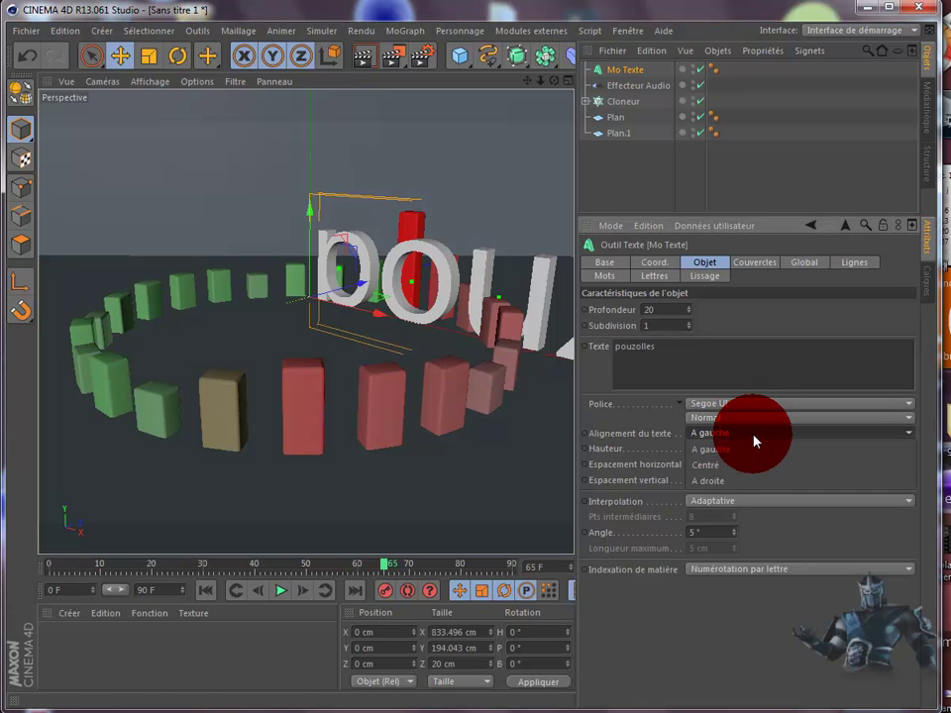
pyautogui.click(753, 464)
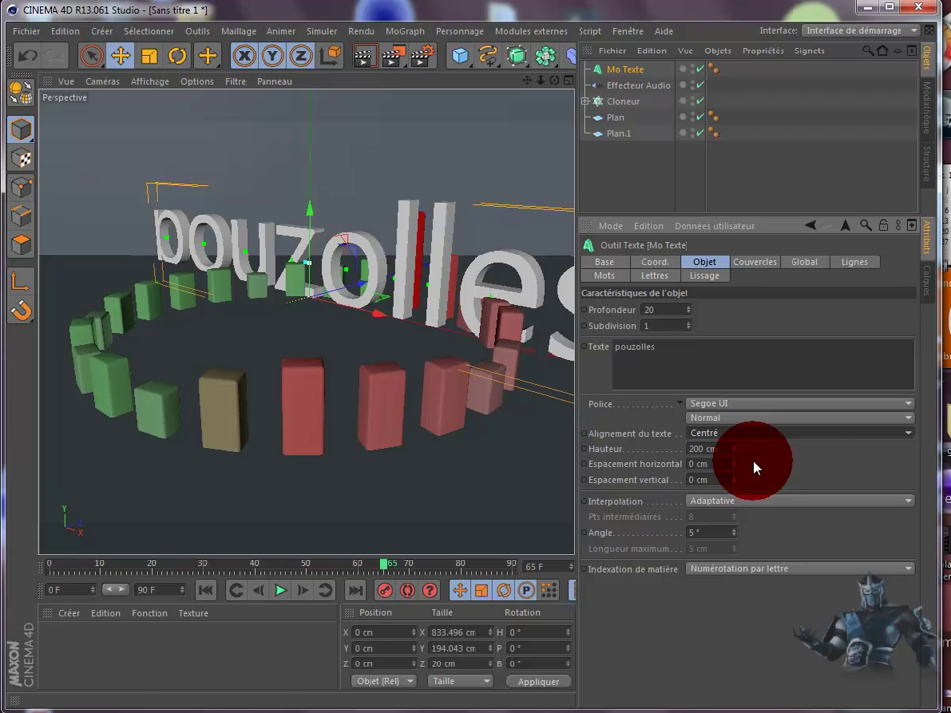
pyautogui.moveTo(734, 450)
pyautogui.mouseDown()
pyautogui.moveTo(683, 487)
pyautogui.moveTo(734, 453)
pyautogui.mouseUp()
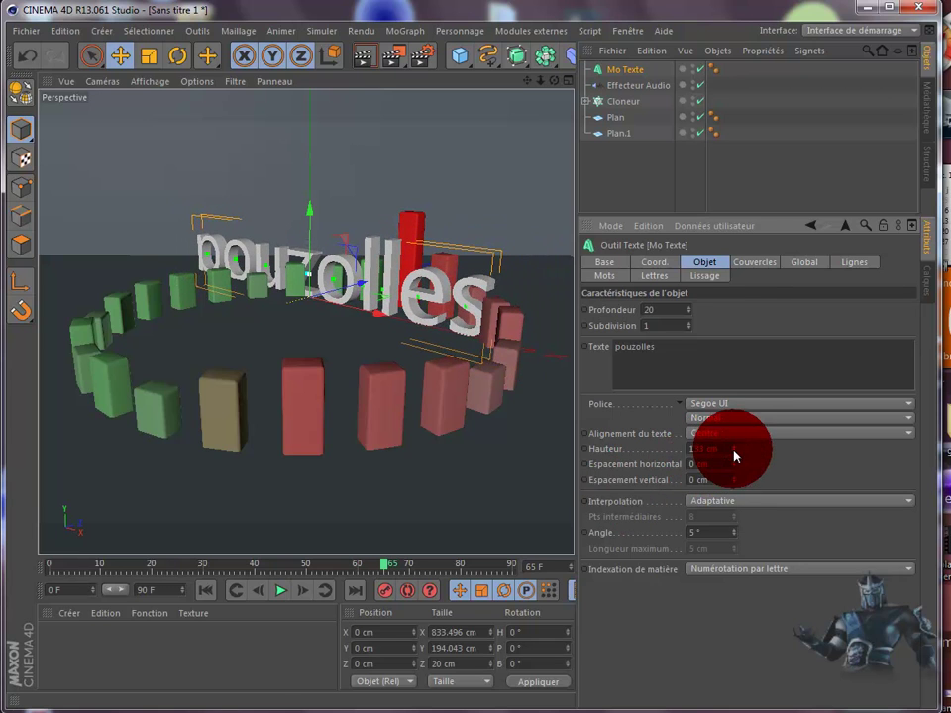
# Rotate the Mo Texte to a heading of about 36.5° and move it in front of the clone ring, at about X 288 cm, Z -388 cm
pyautogui.moveTo(362, 288); pyautogui.dragTo(249, 227)
pyautogui.click(178, 55)
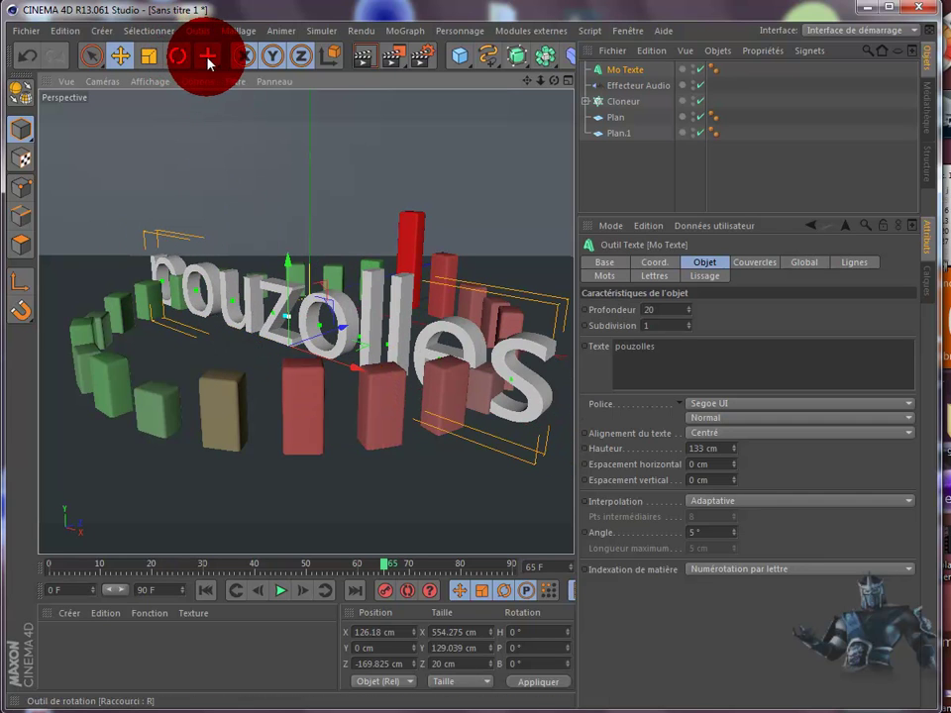
pyautogui.click(174, 56)
pyautogui.moveTo(269, 319); pyautogui.dragTo(317, 368)
pyautogui.click(118, 55)
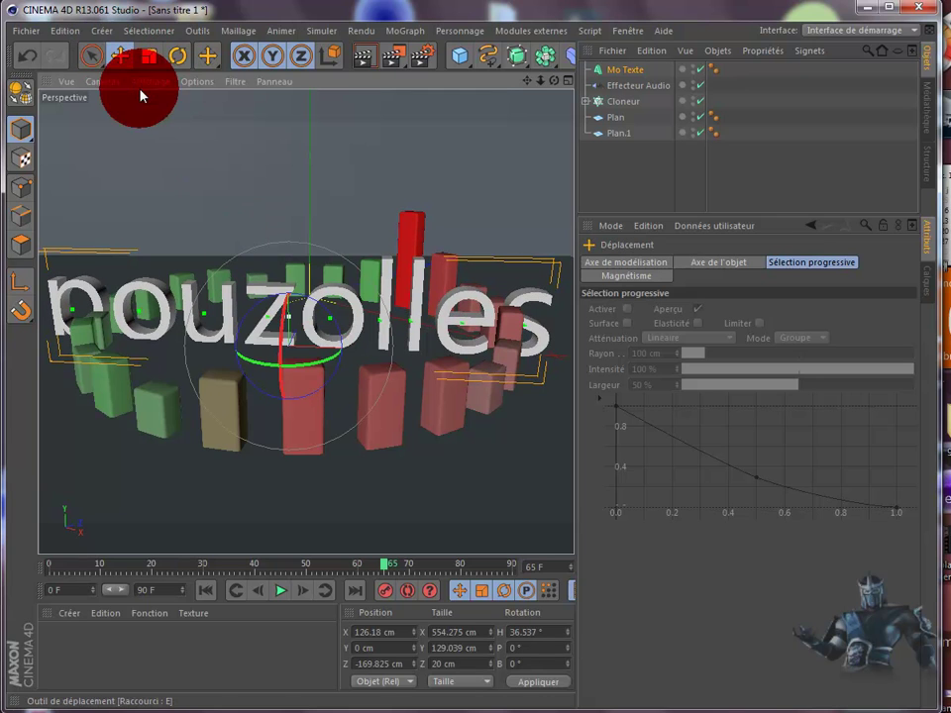
pyautogui.moveTo(272, 308); pyautogui.dragTo(271, 456)
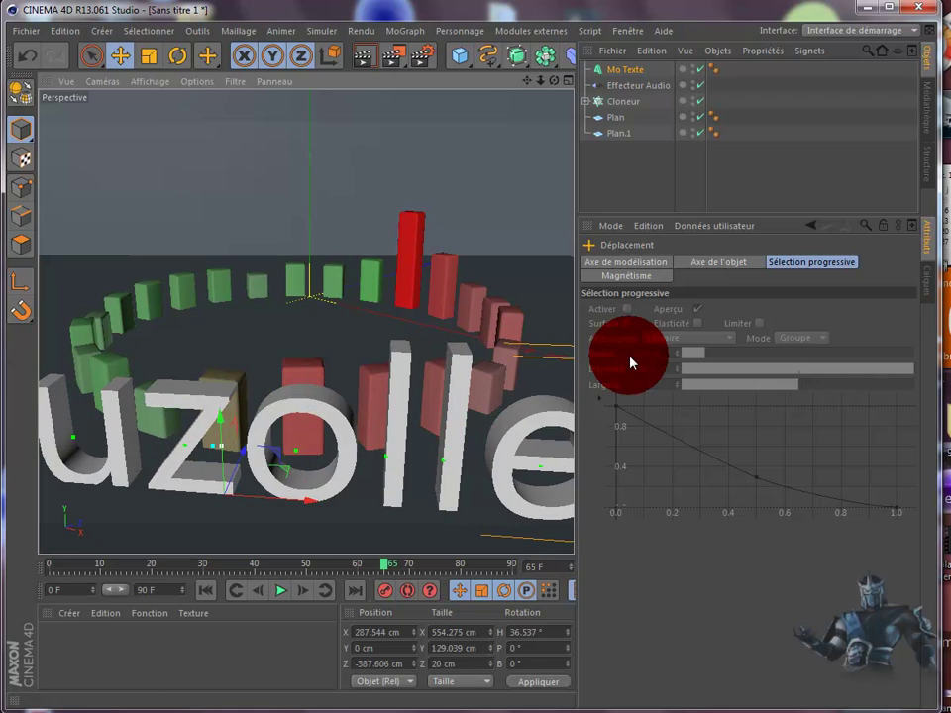
# Reduce the Mo Texte's height to 64 cm, fitted in front of the ring, and change its wording to "Pouzolles"
pyautogui.click(632, 71)
pyautogui.moveTo(726, 462); pyautogui.dragTo(372, 511)
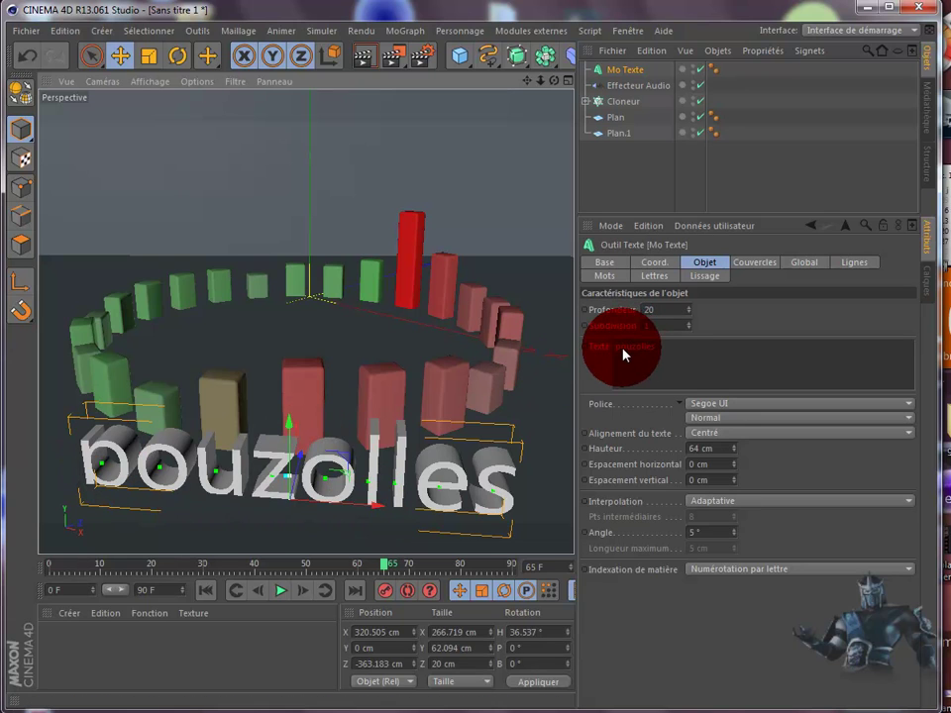
pyautogui.write('P')
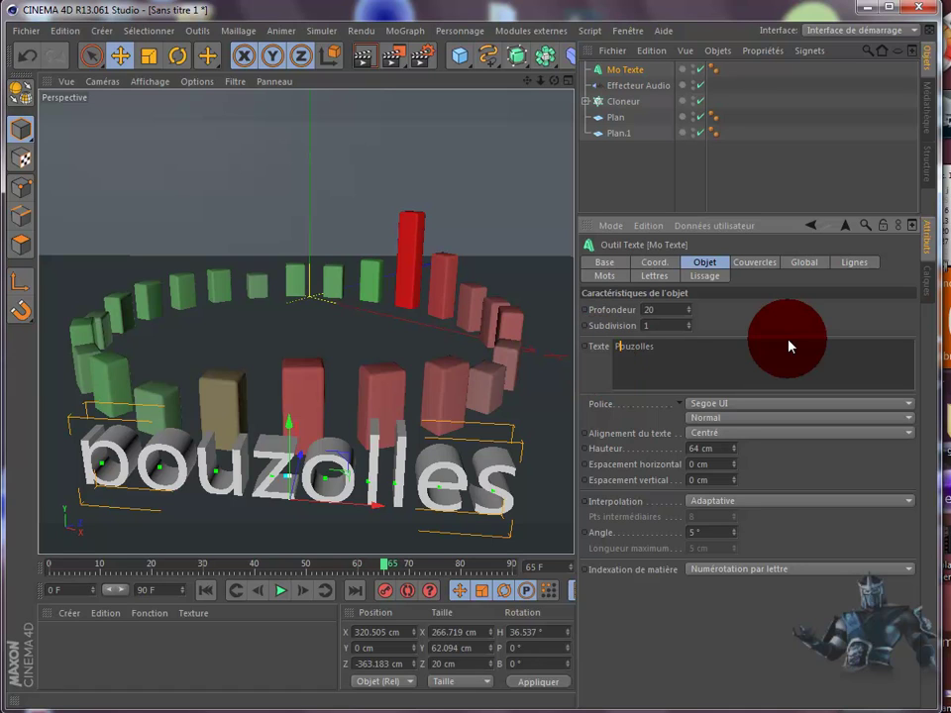
pyautogui.click(797, 321)
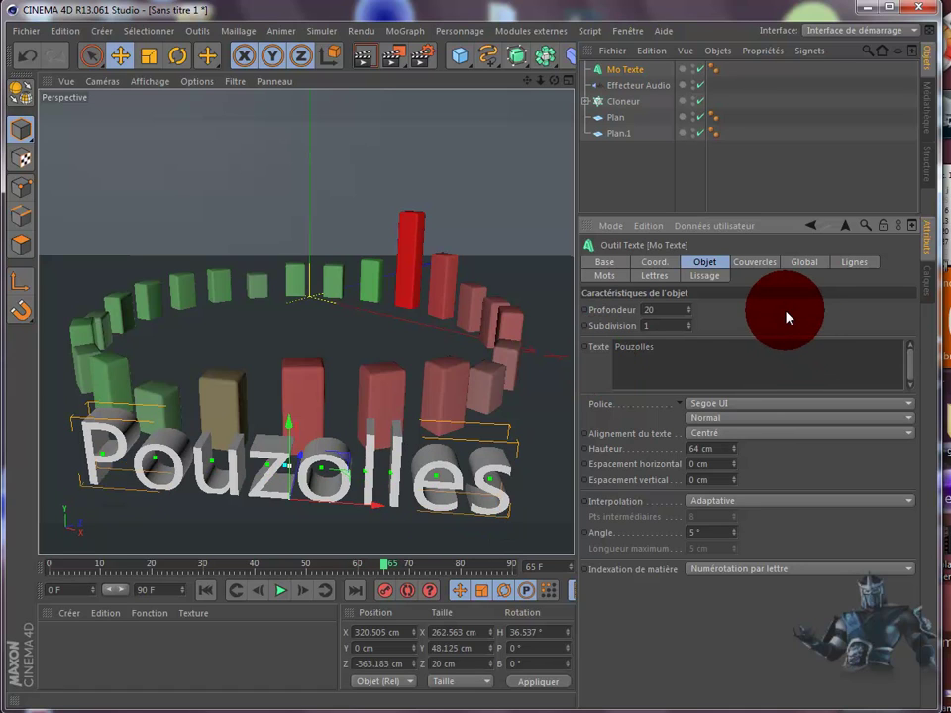
# Create a new material and set its colour to a saturated blue, R 16, V 8, B 234
pyautogui.doubleClick(87, 651)
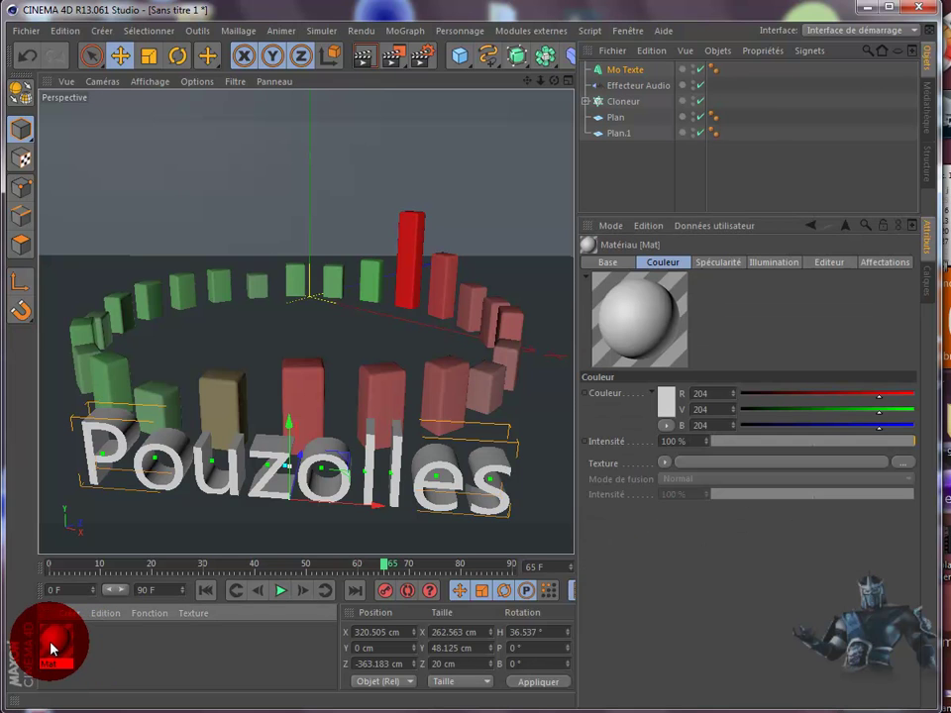
pyautogui.doubleClick(53, 646)
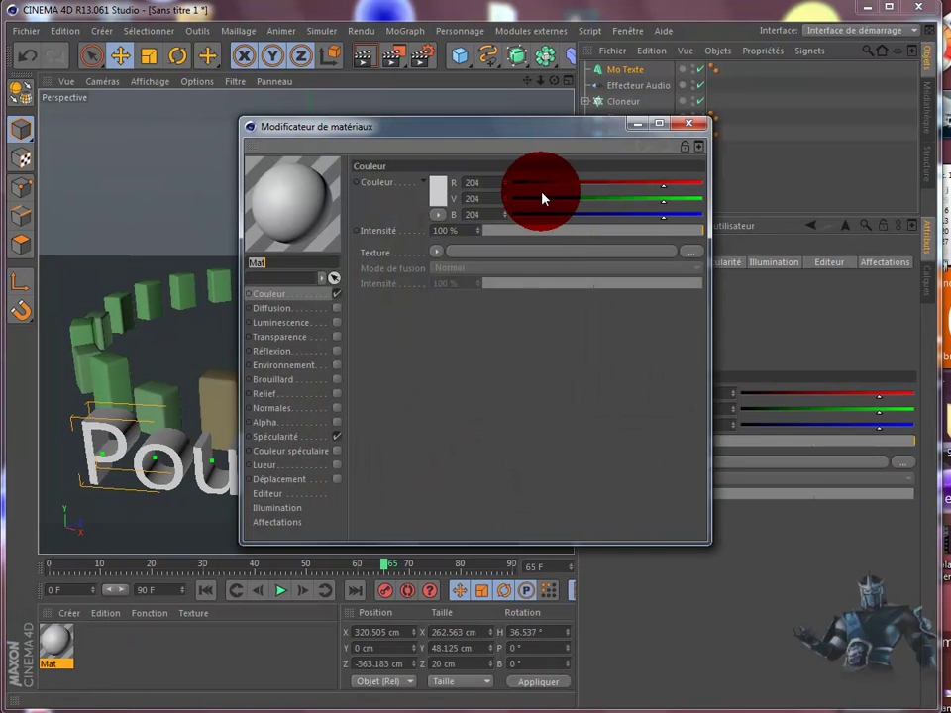
pyautogui.moveTo(550, 214)
pyautogui.mouseDown()
pyautogui.moveTo(690, 219)
pyautogui.moveTo(509, 219)
pyautogui.moveTo(546, 218)
pyautogui.mouseUp()
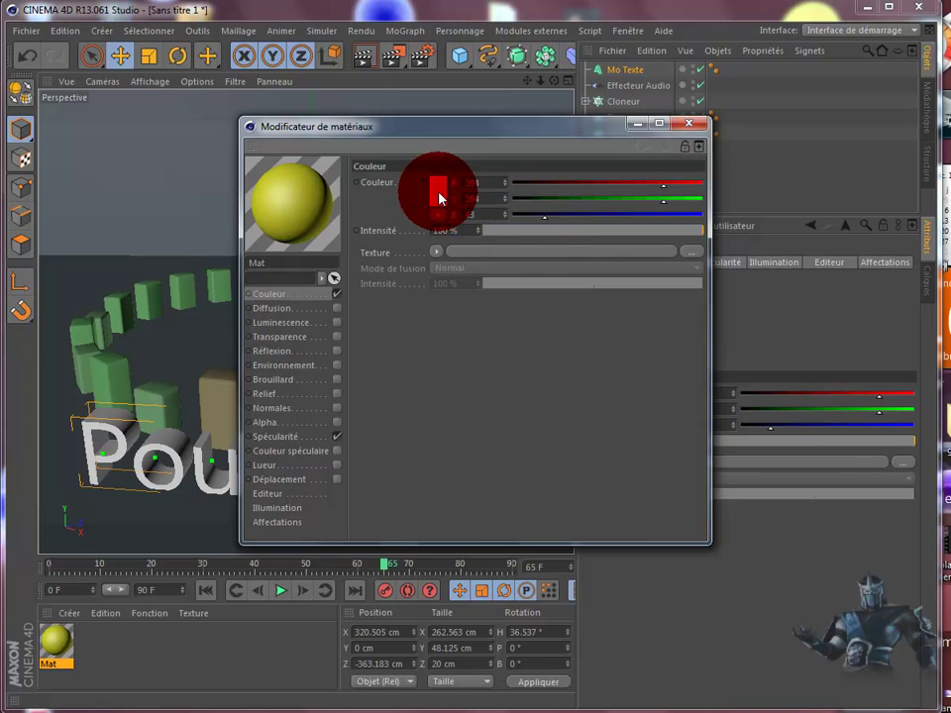
pyautogui.click(439, 198)
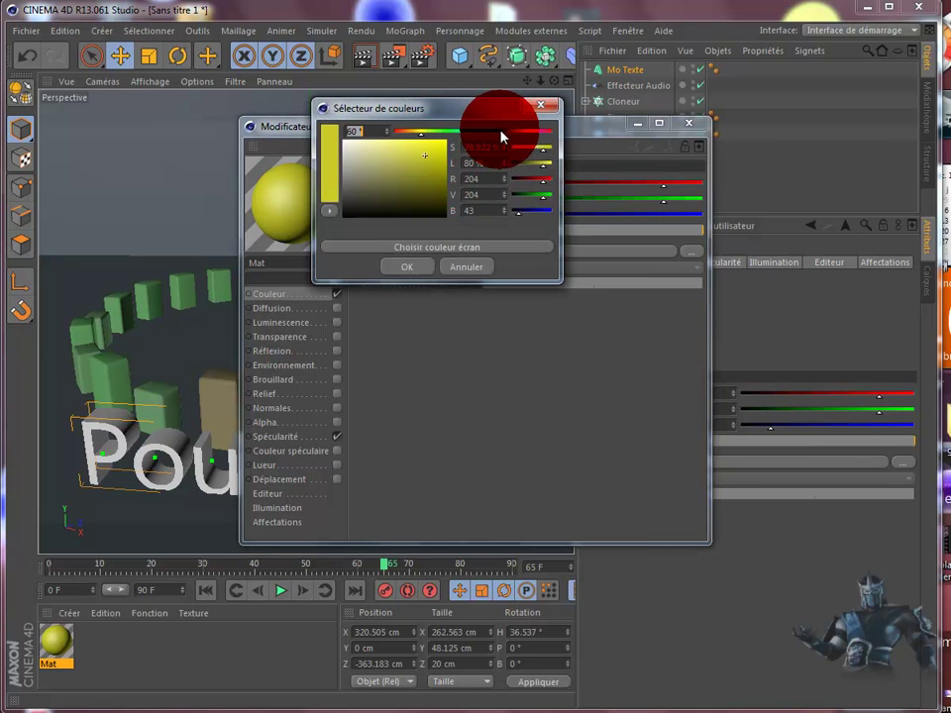
pyautogui.click(501, 132)
pyautogui.click(444, 146)
pyautogui.click(418, 266)
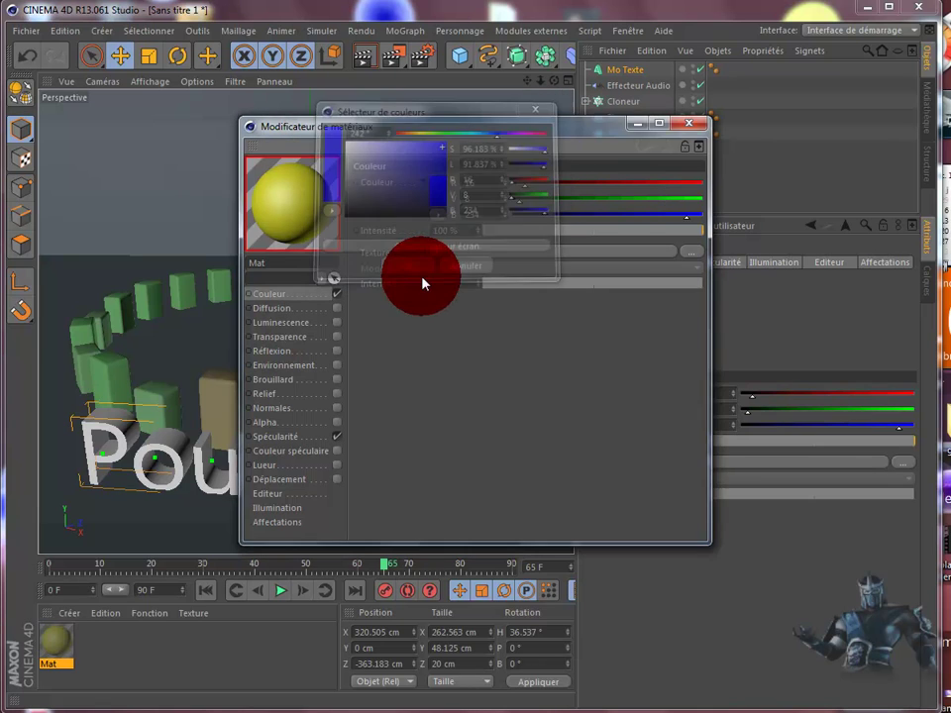
# Enable Réflexion at 27 % and disable Spécularité on the blue material, and apply it to the Mo Texte
pyautogui.click(341, 354)
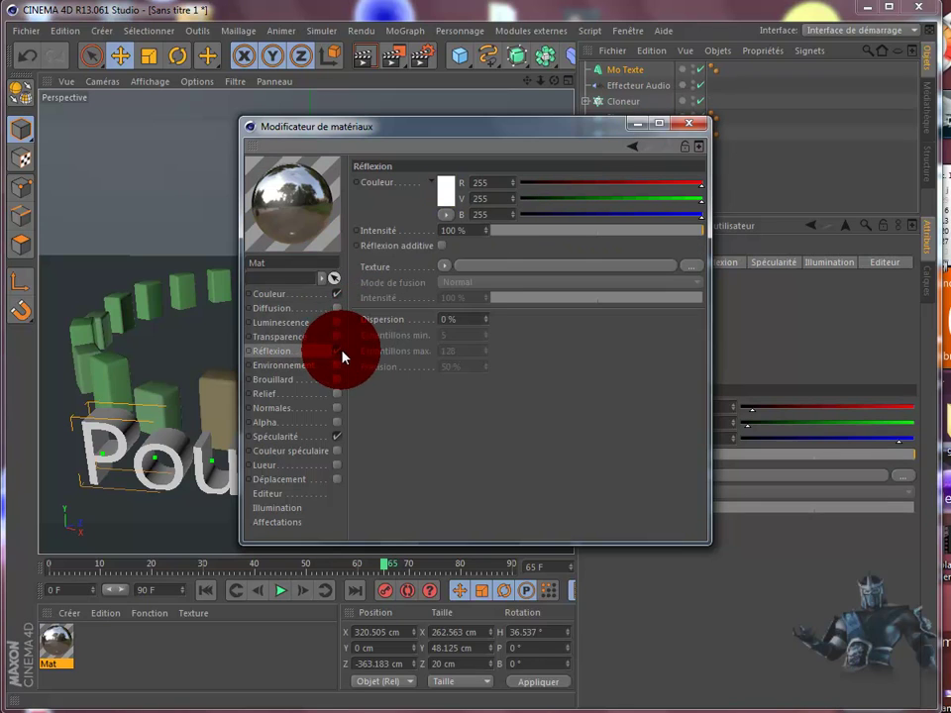
pyautogui.click(550, 231)
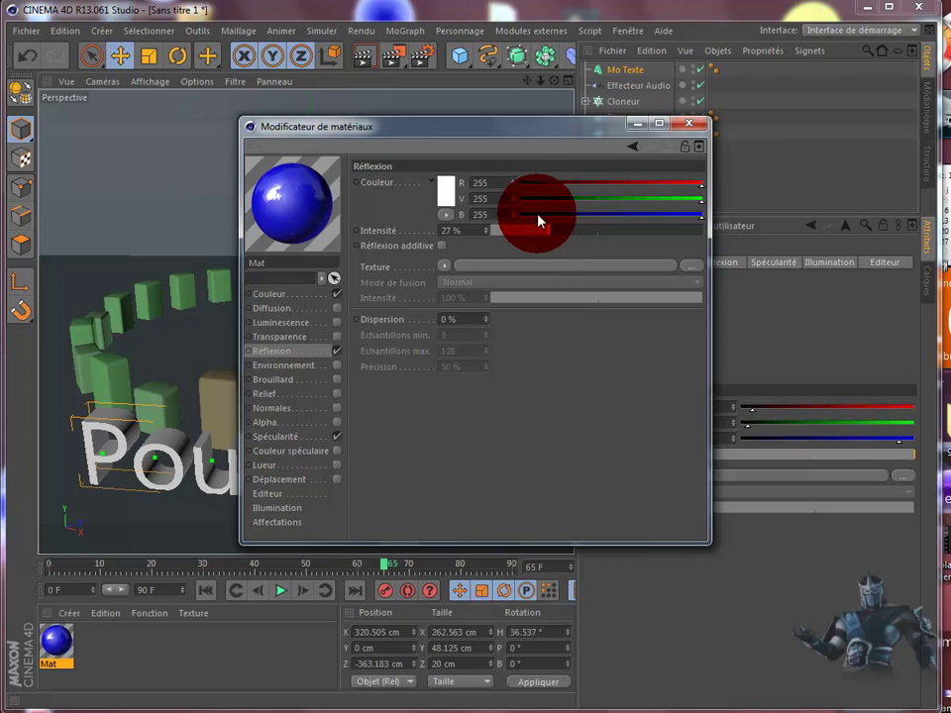
pyautogui.click(338, 437)
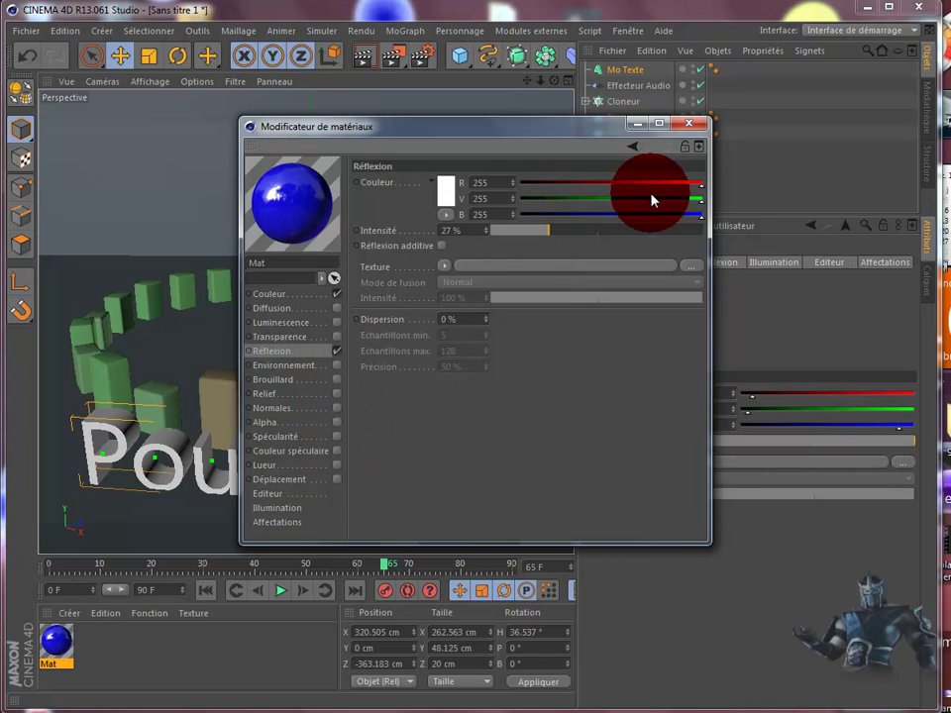
pyautogui.click(693, 126)
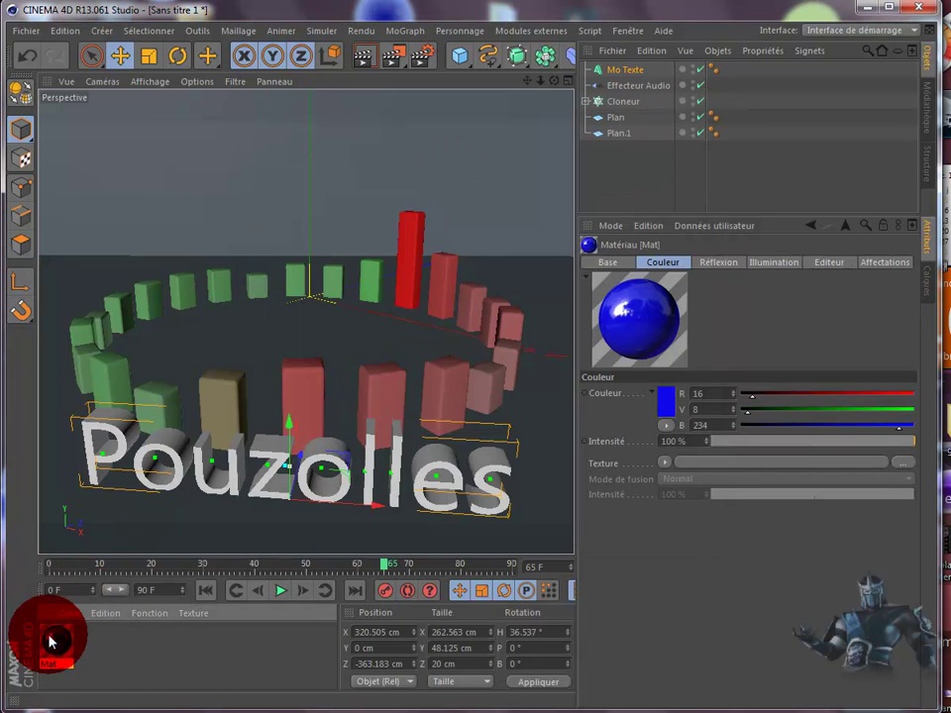
pyautogui.moveTo(161, 436); pyautogui.dragTo(151, 440)
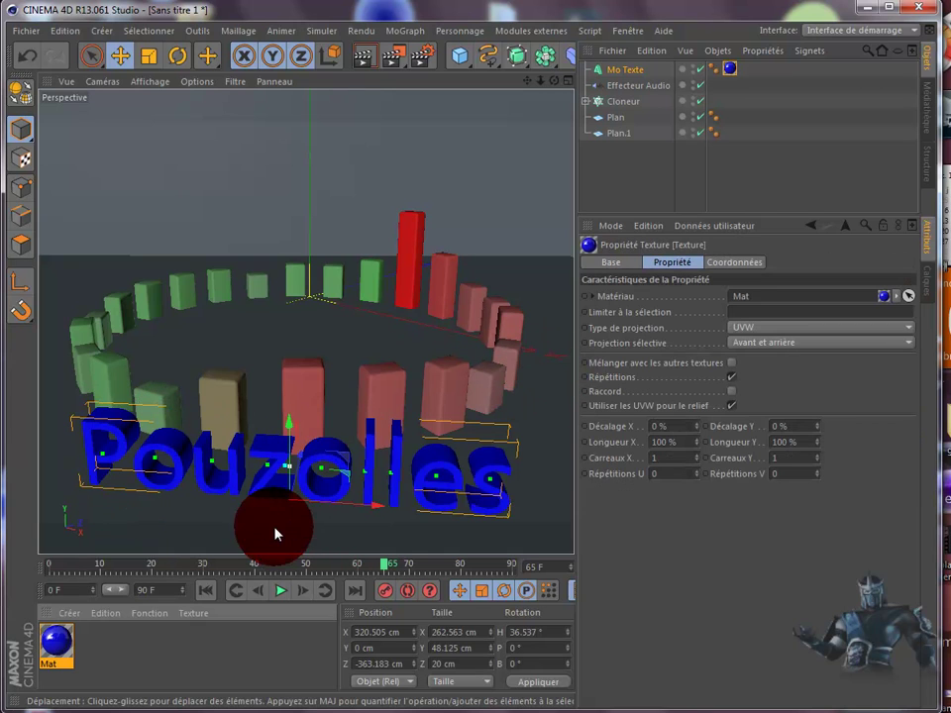
# Create a second, light grey material with Spécularité disabled and Réflexion enabled at 30 % intensity
pyautogui.doubleClick(125, 666)
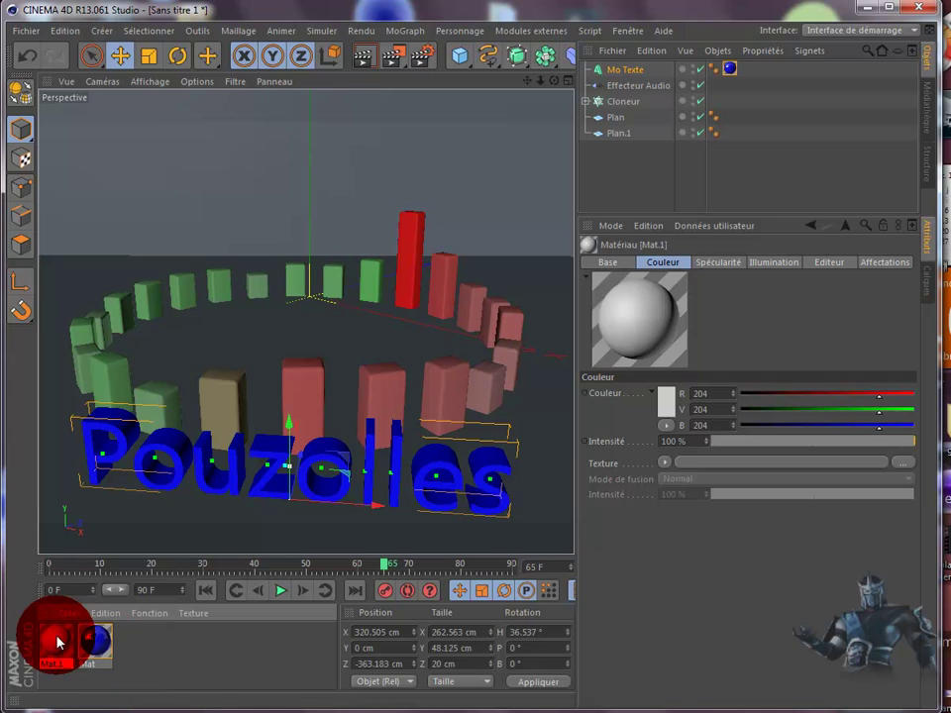
pyautogui.doubleClick(58, 642)
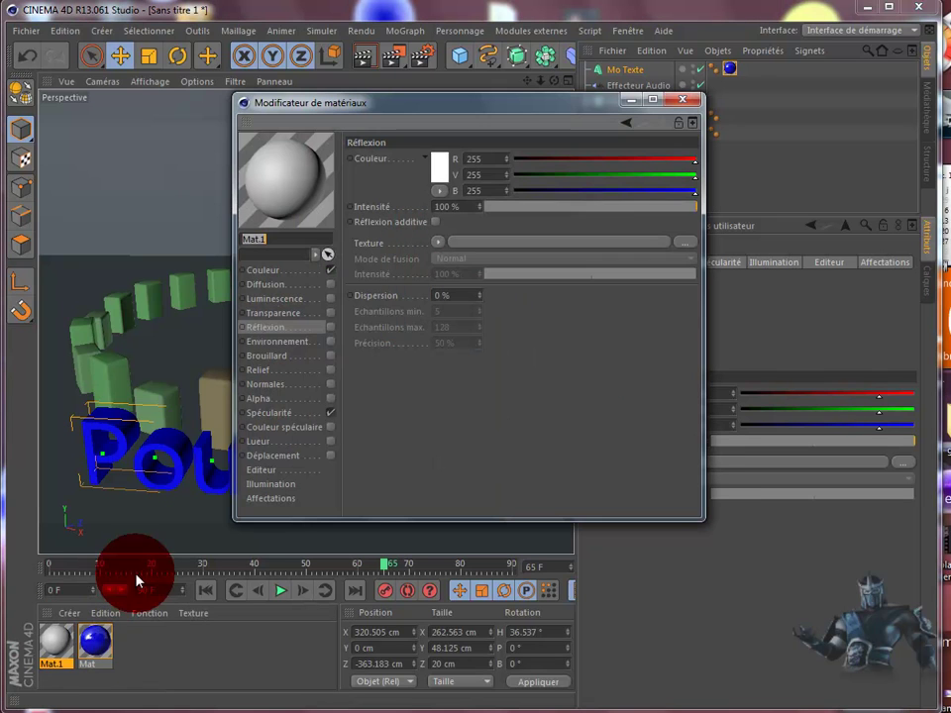
pyautogui.click(329, 412)
pyautogui.click(330, 328)
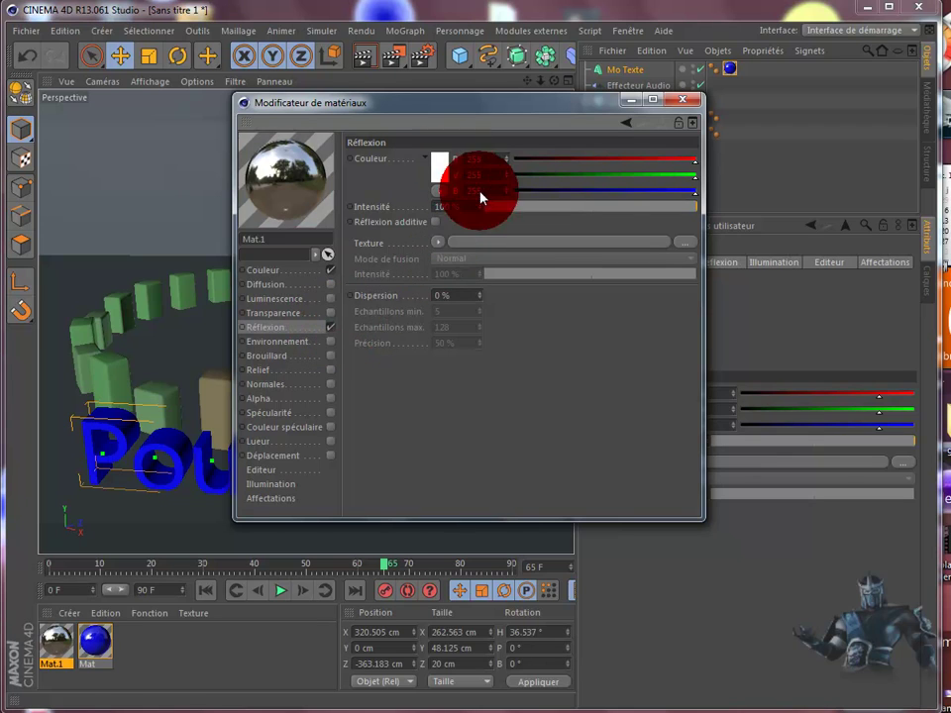
pyautogui.click(505, 246)
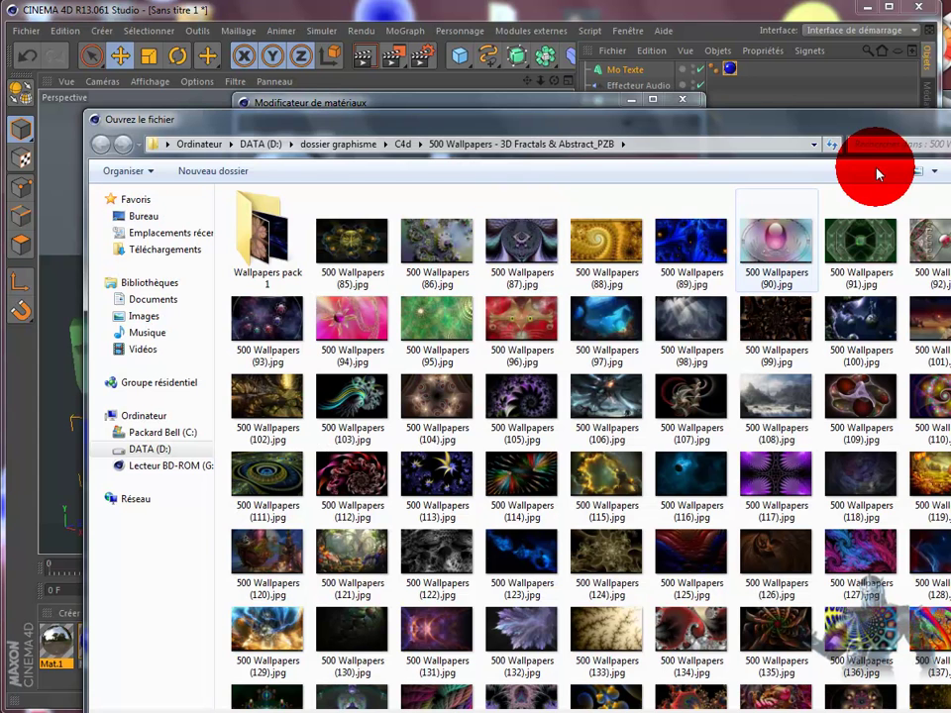
pyautogui.click(950, 116)
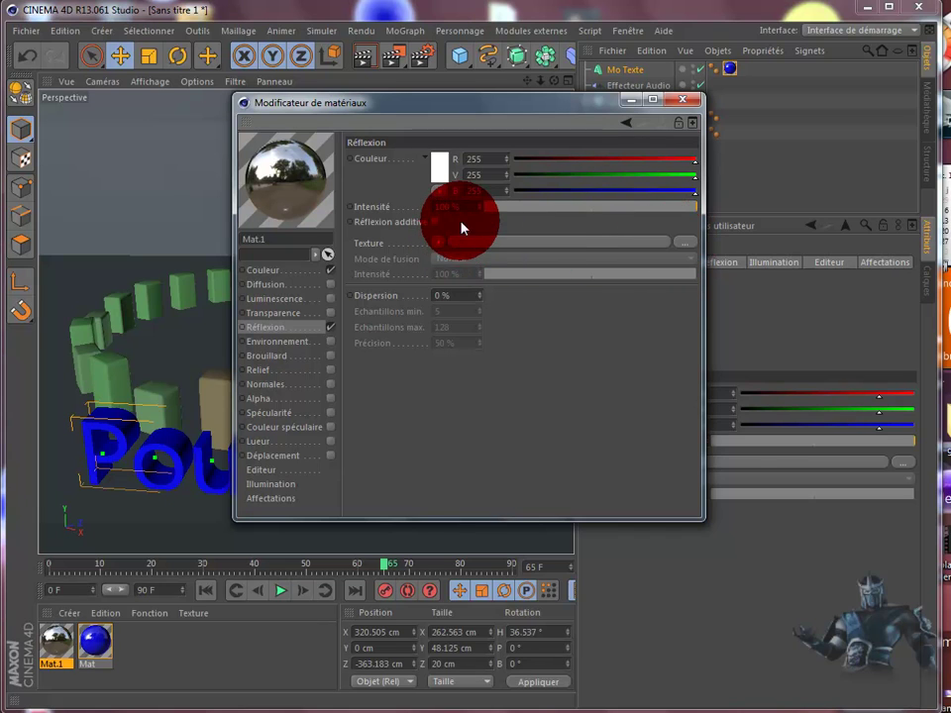
pyautogui.moveTo(525, 212); pyautogui.dragTo(551, 212)
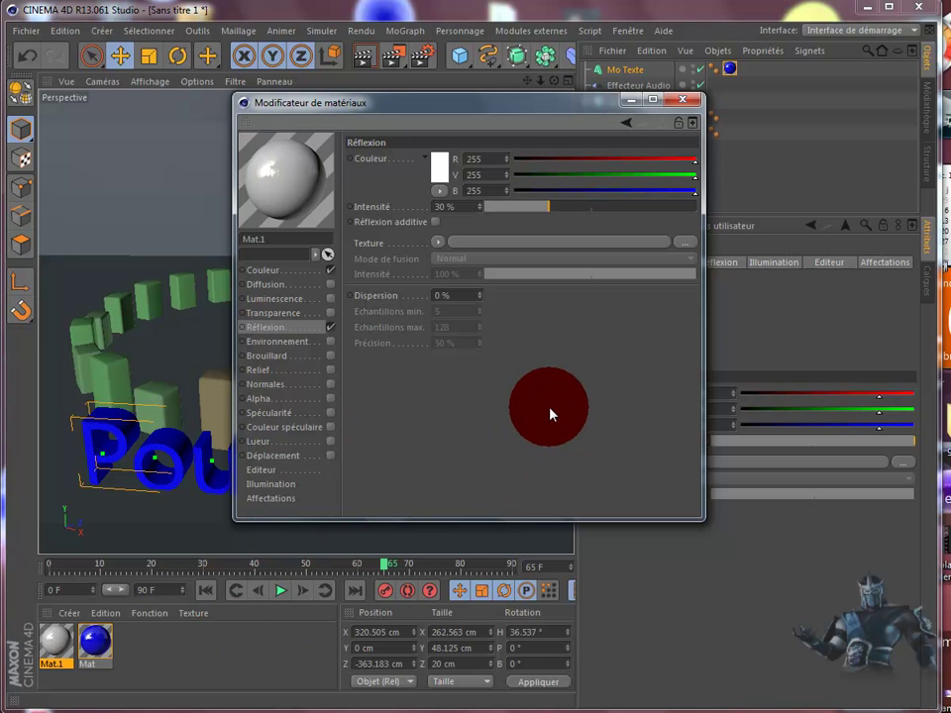
pyautogui.click(682, 99)
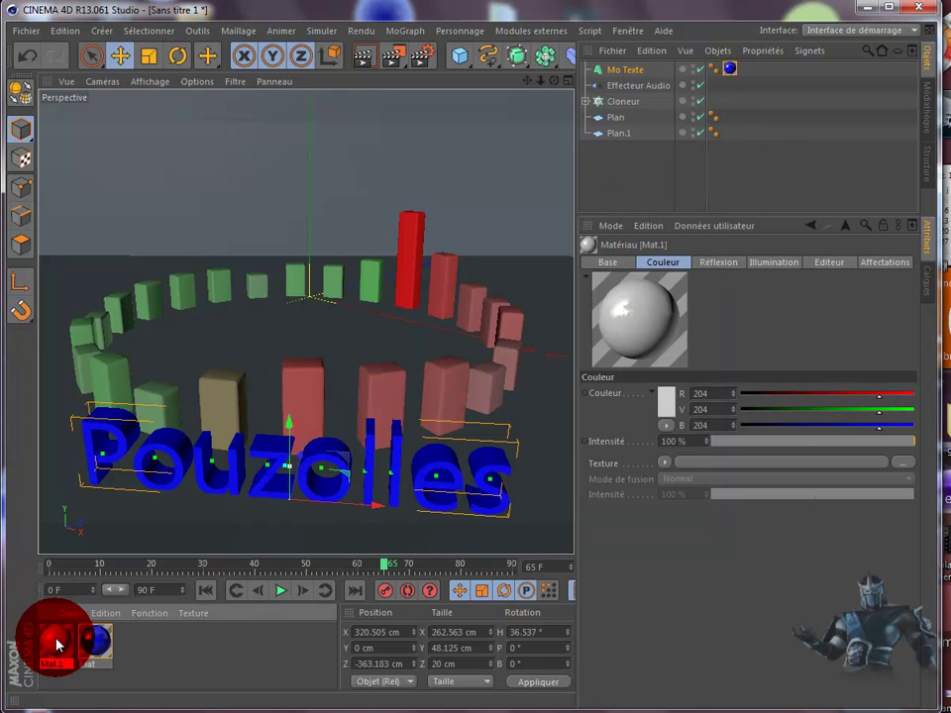
# Apply the light grey material to the floor and back wall planes, and render the perspective view
pyautogui.moveTo(72, 533); pyautogui.dragTo(50, 492)
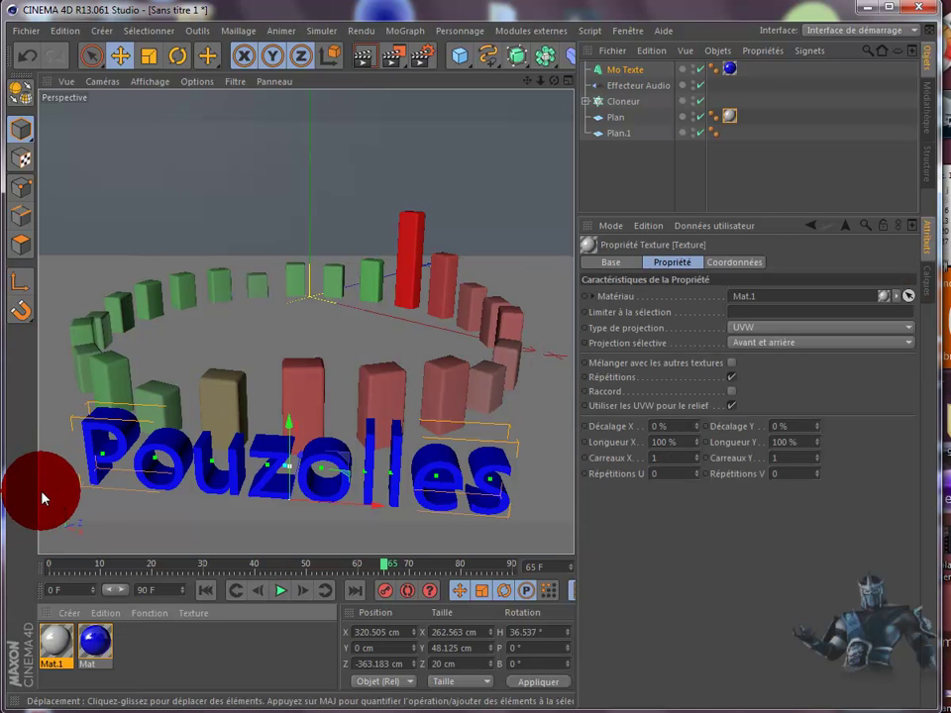
pyautogui.moveTo(45, 649); pyautogui.dragTo(134, 168)
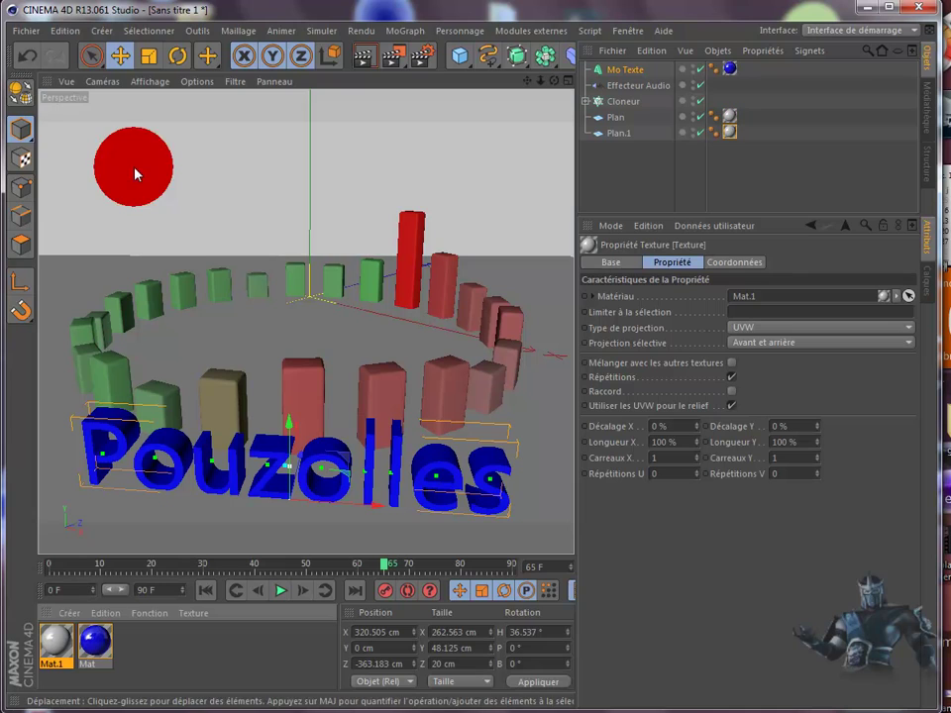
pyautogui.click(364, 61)
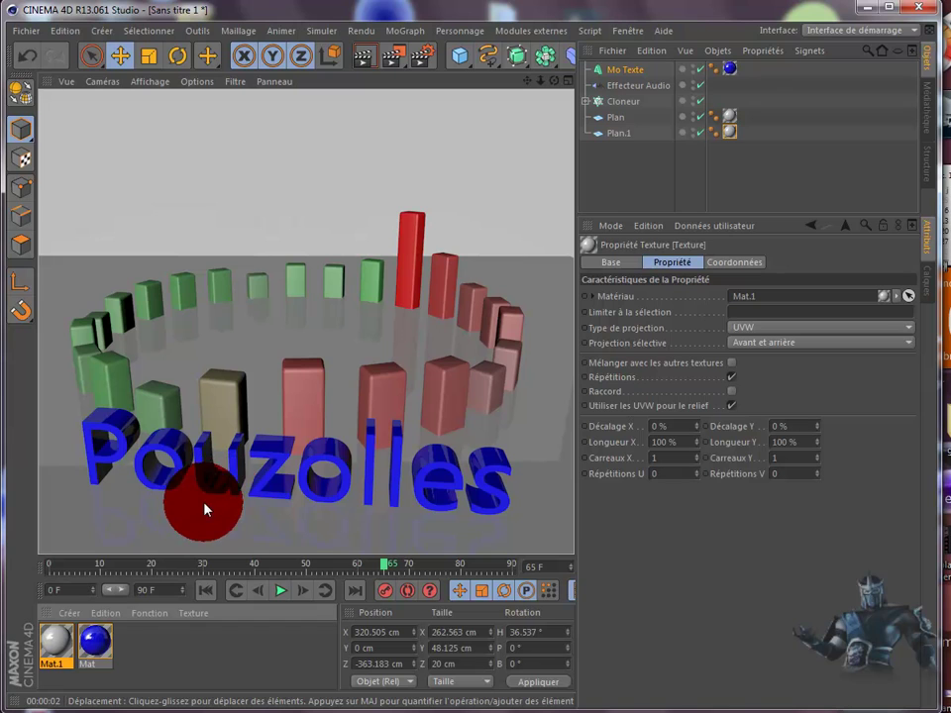
# Raise the light grey material's Réflexion intensity to 54 % and render the perspective view again
pyautogui.doubleClick(53, 646)
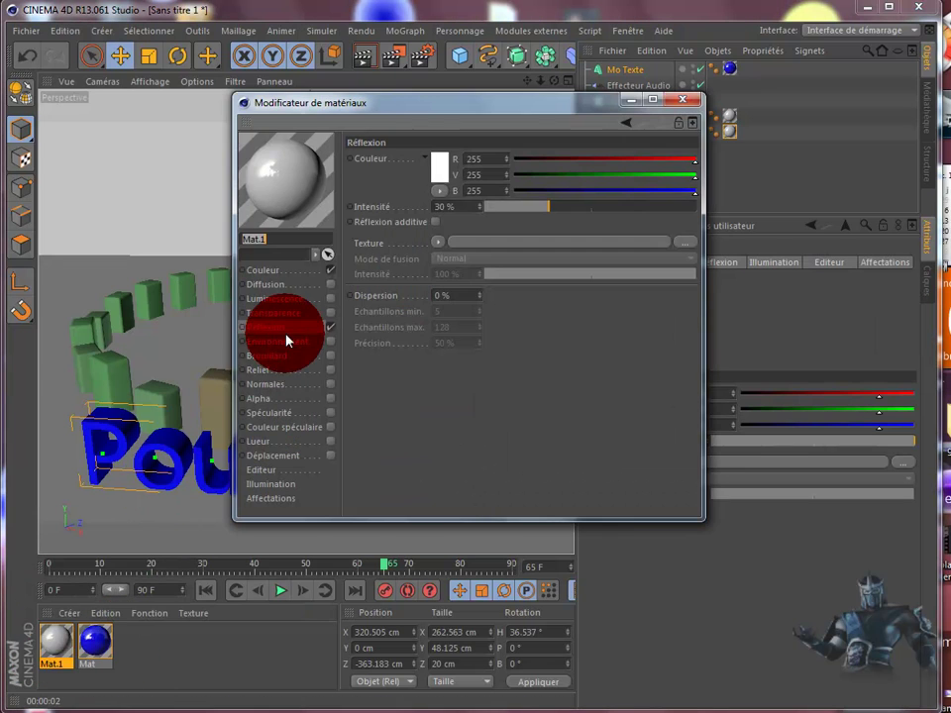
pyautogui.click(598, 208)
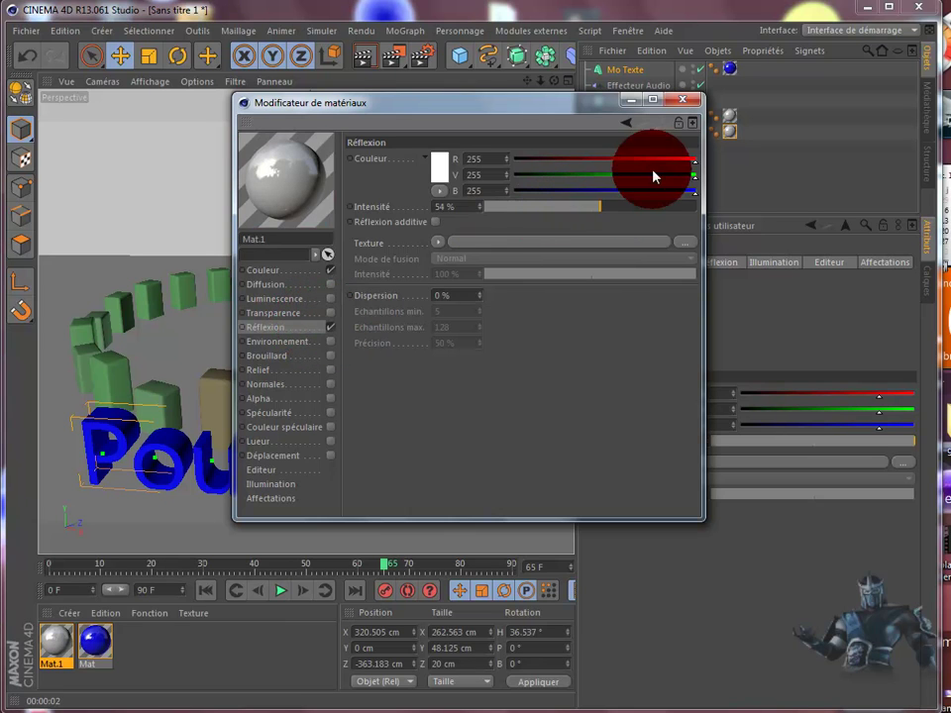
pyautogui.click(685, 102)
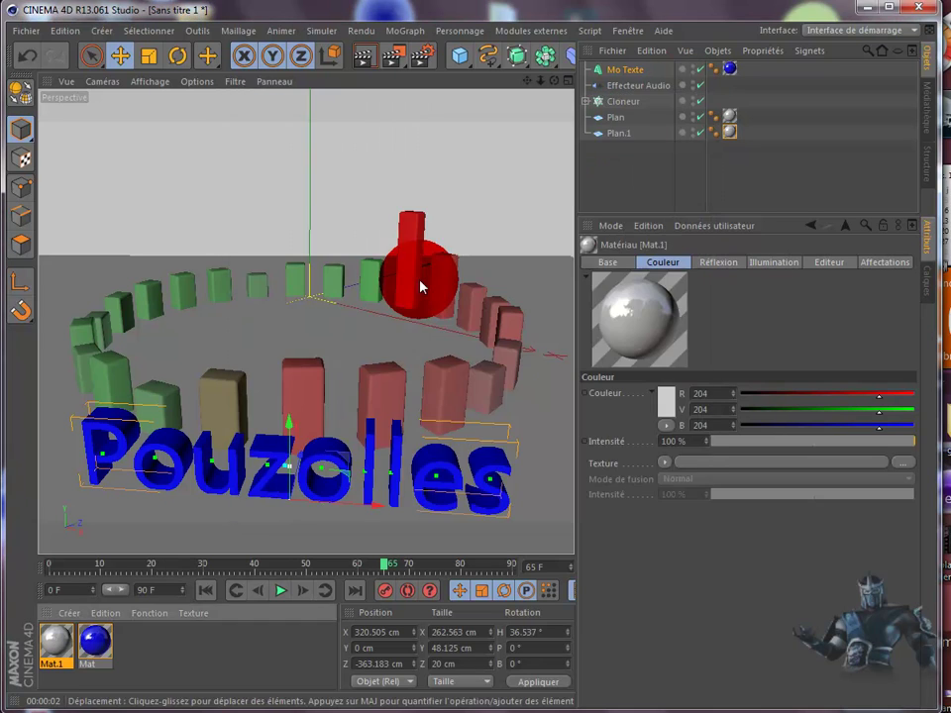
pyautogui.click(363, 59)
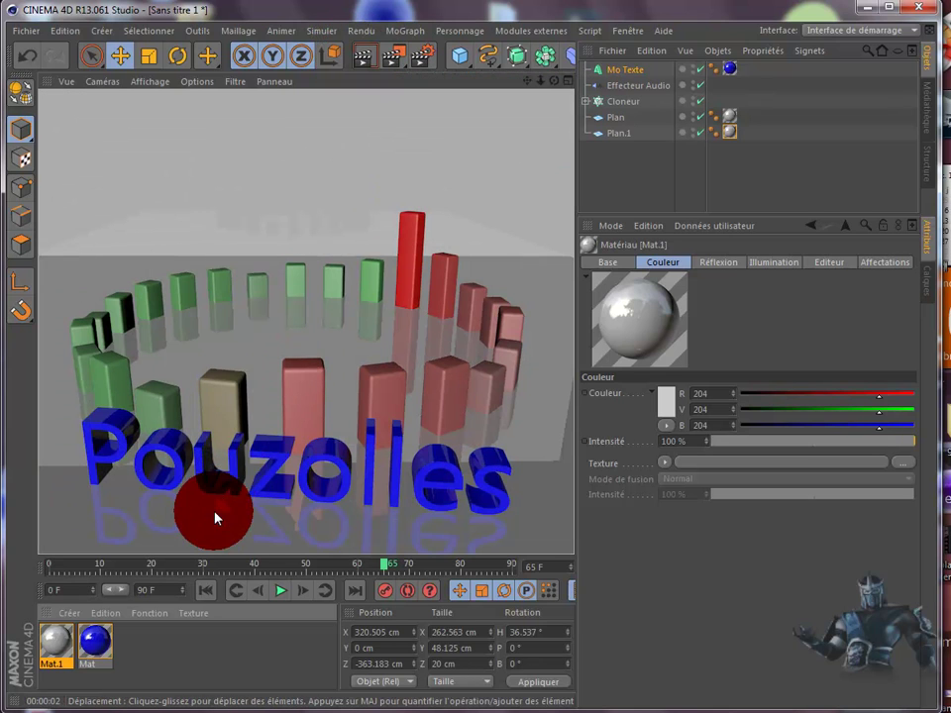
pyautogui.click(540, 189)
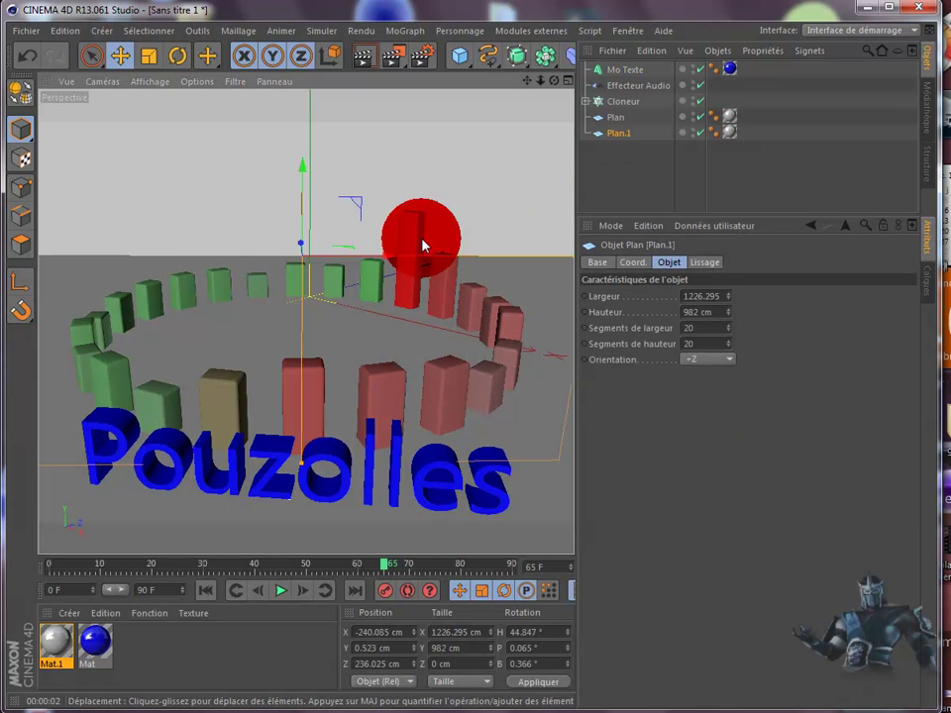
pyautogui.click(158, 672)
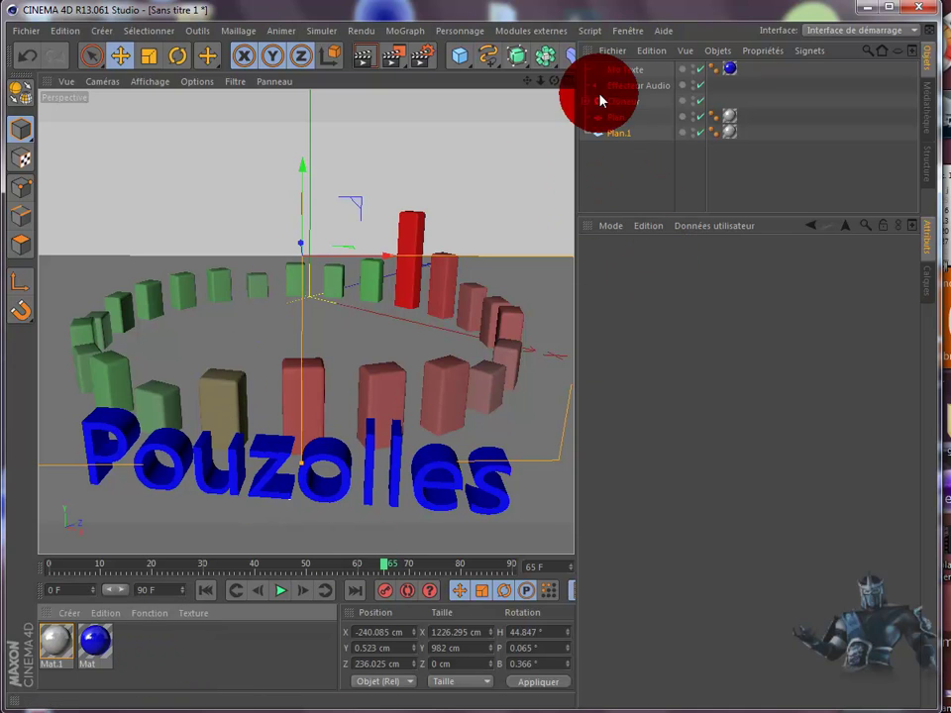
# Add a second Effecteur Audio that acts on the Mo Texte
pyautogui.click(622, 72)
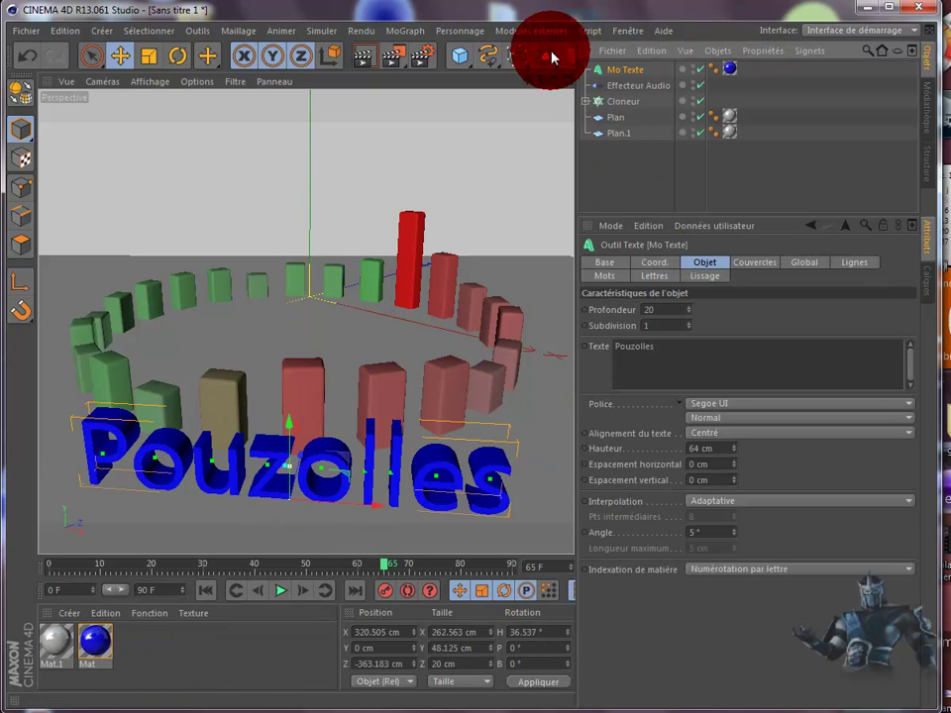
pyautogui.click(409, 30)
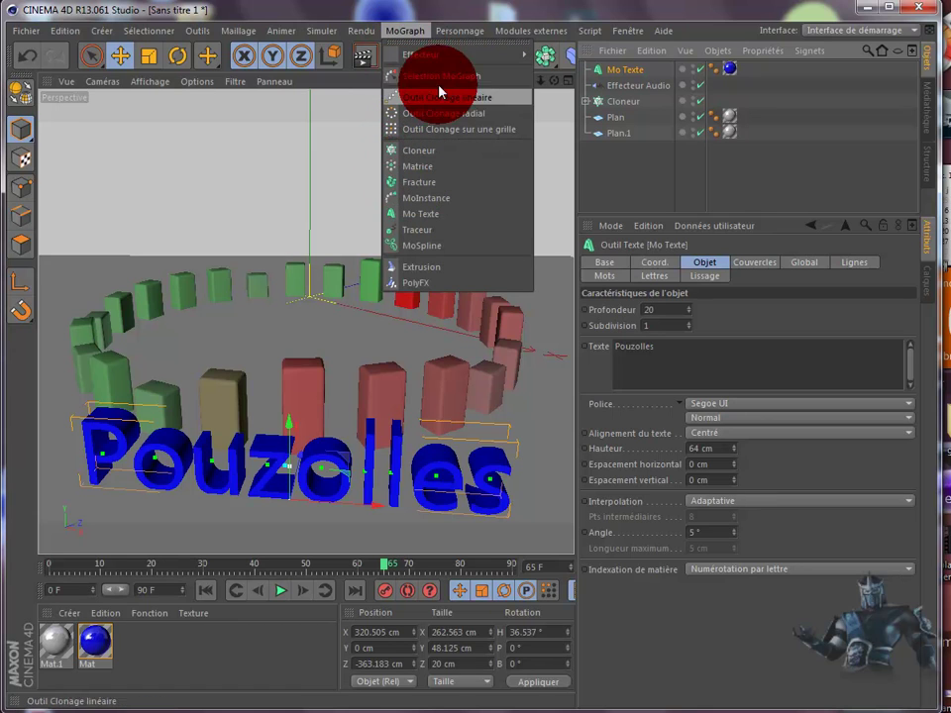
pyautogui.moveTo(455, 54)
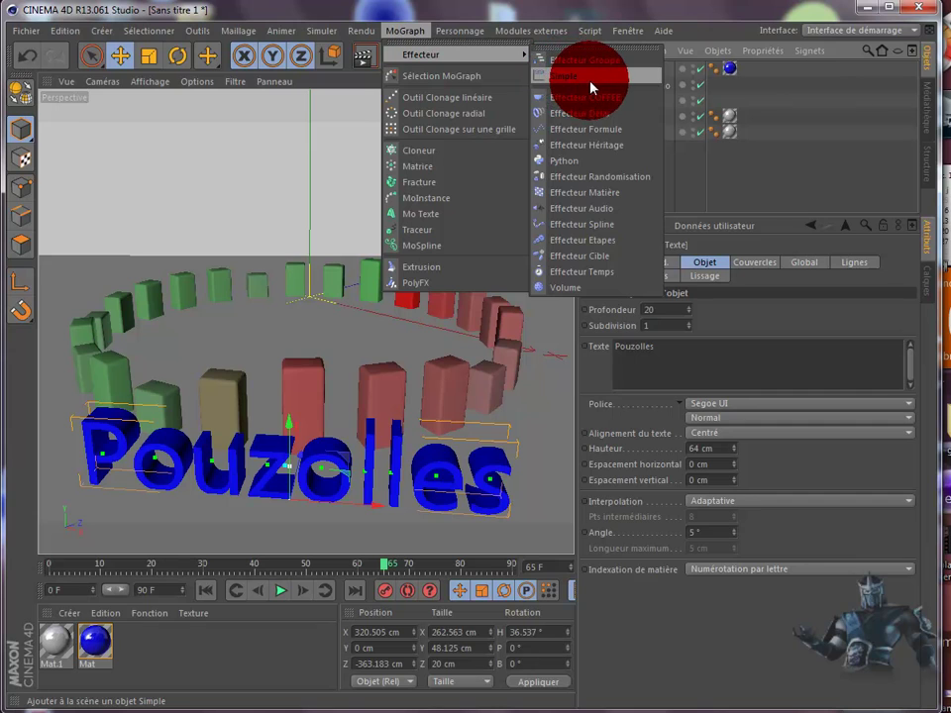
pyautogui.click(593, 209)
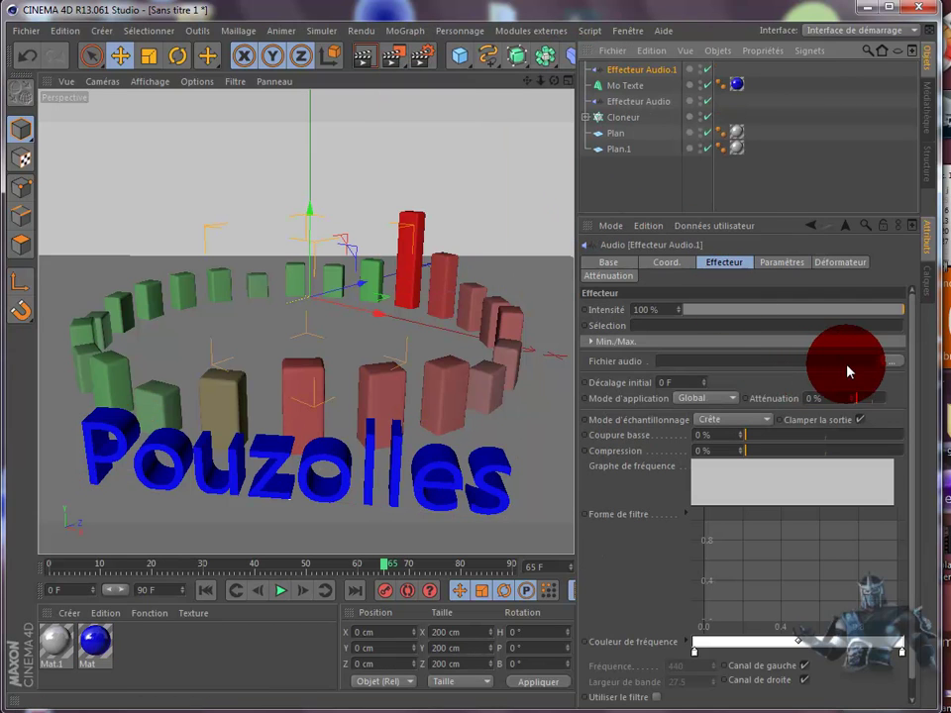
# Load Sans titre(1).wav from the desktop into the new Audio effector and set its Mode d'application to Par étapes
pyautogui.click(891, 362)
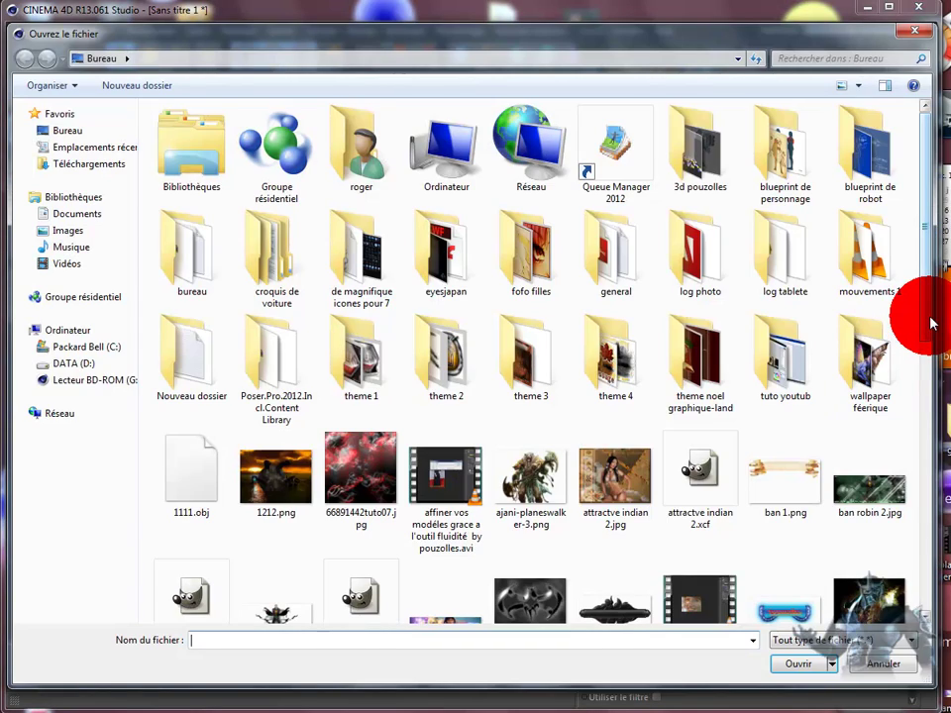
pyautogui.moveTo(926, 325)
pyautogui.mouseDown()
pyautogui.moveTo(923, 446)
pyautogui.moveTo(941, 513)
pyautogui.moveTo(927, 509)
pyautogui.mouseUp()
pyautogui.doubleClick(723, 515)
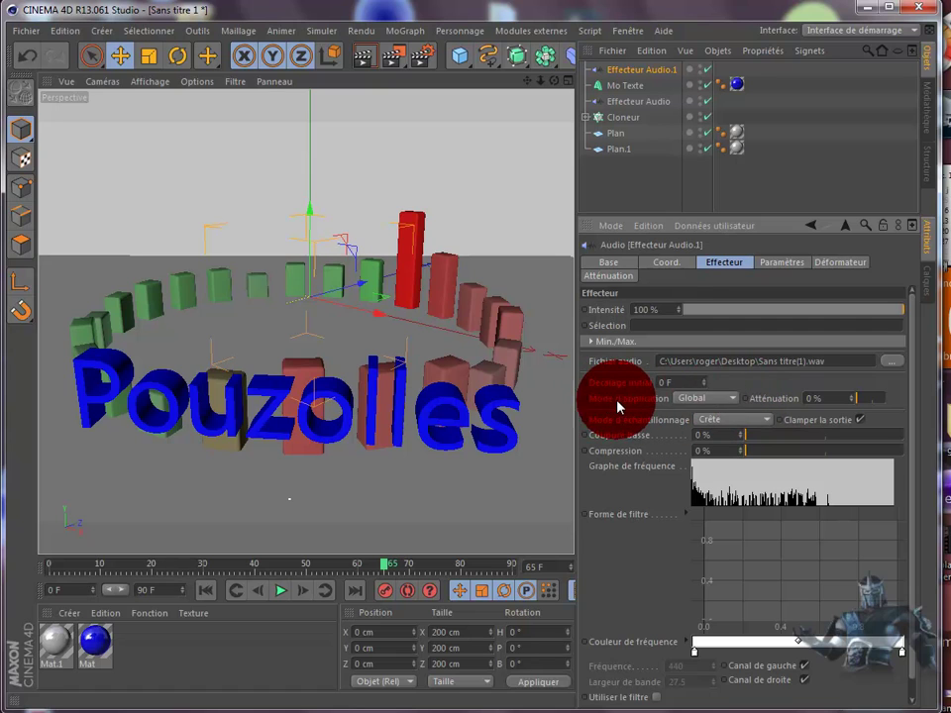
pyautogui.click(728, 399)
pyautogui.click(720, 436)
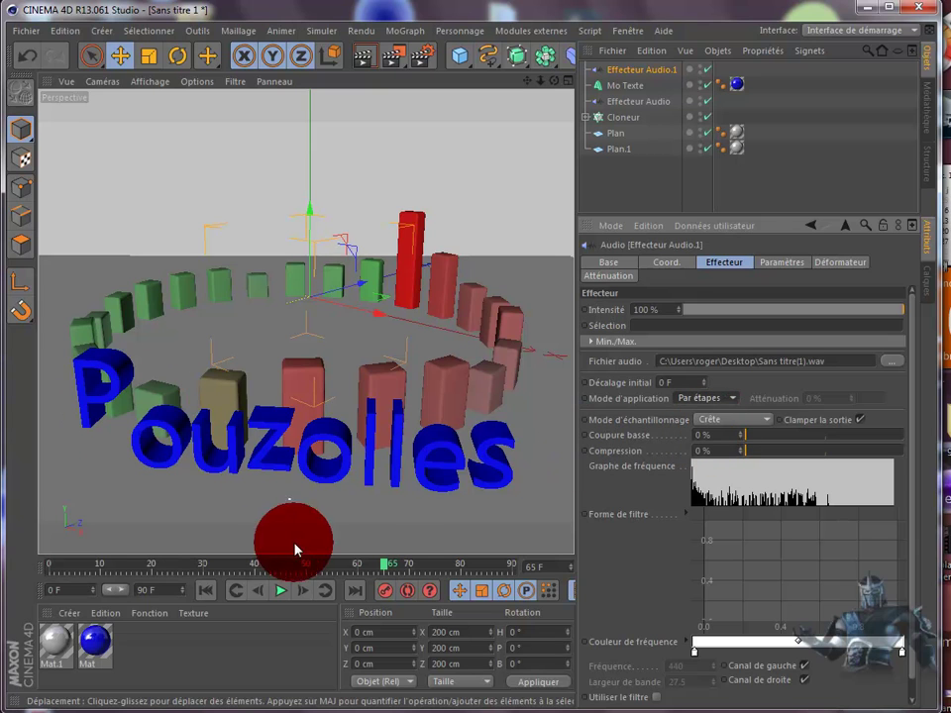
# Play the animation twice from frame 0 to check how the letters react to the sound, and rewind it
pyautogui.moveTo(384, 572); pyautogui.dragTo(12, 586)
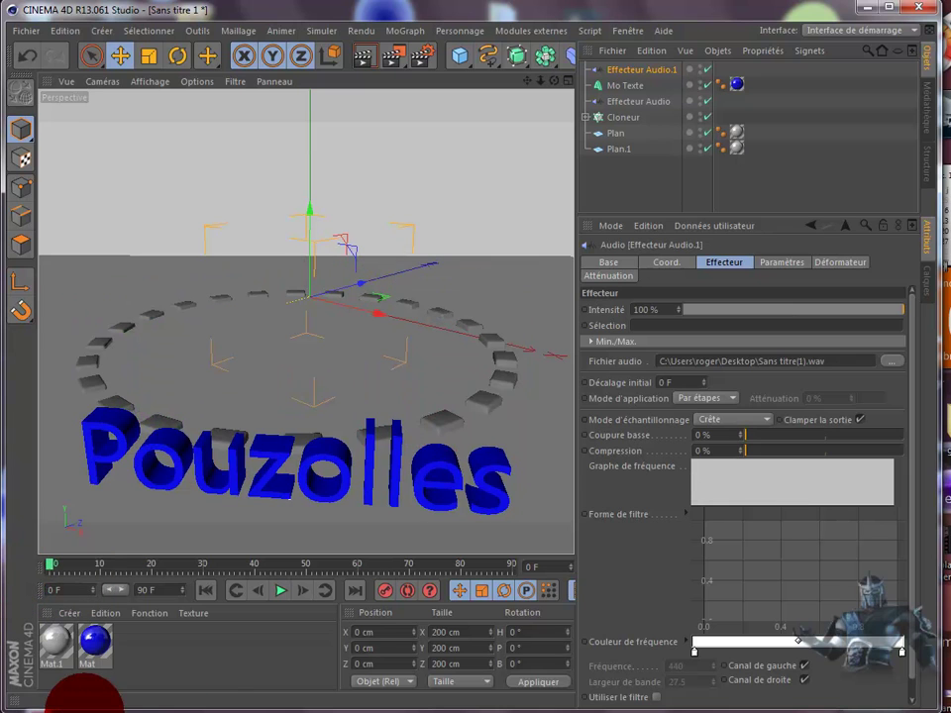
pyautogui.click(283, 593)
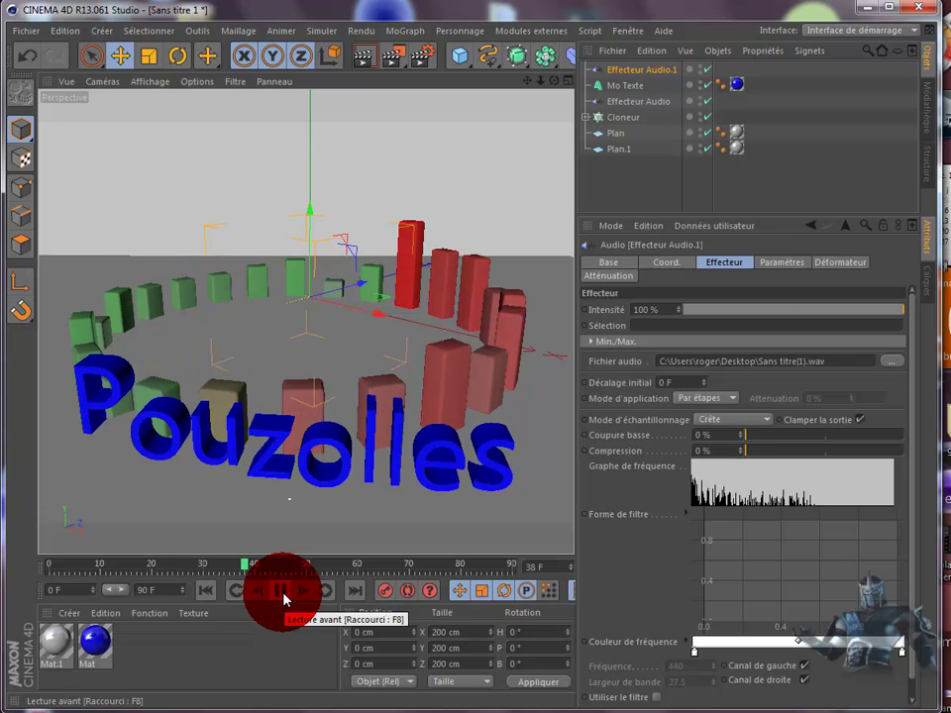
pyautogui.click(282, 593)
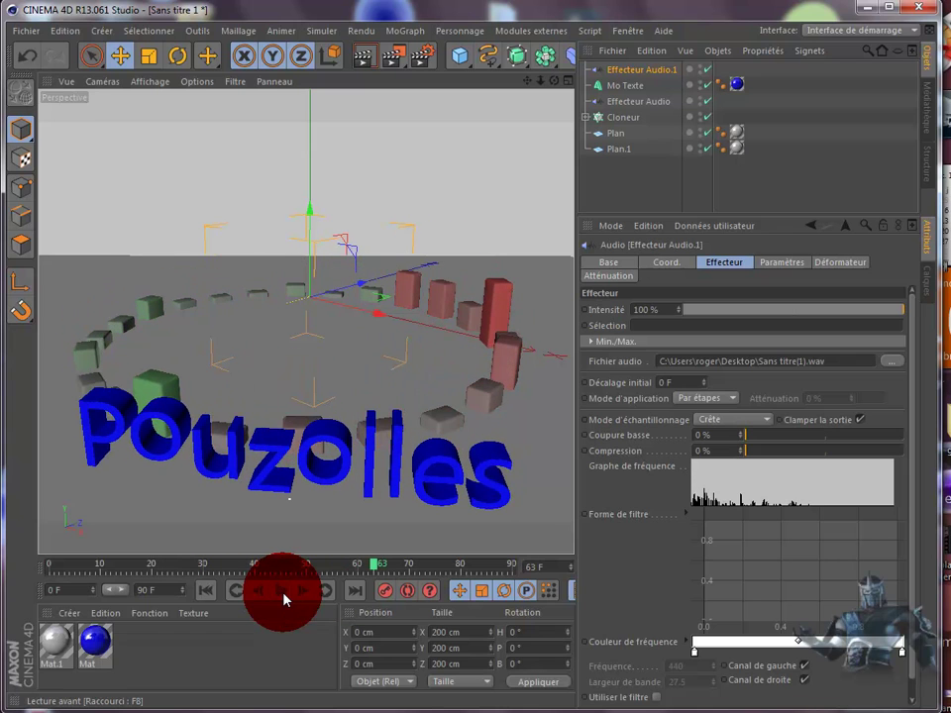
pyautogui.click(207, 592)
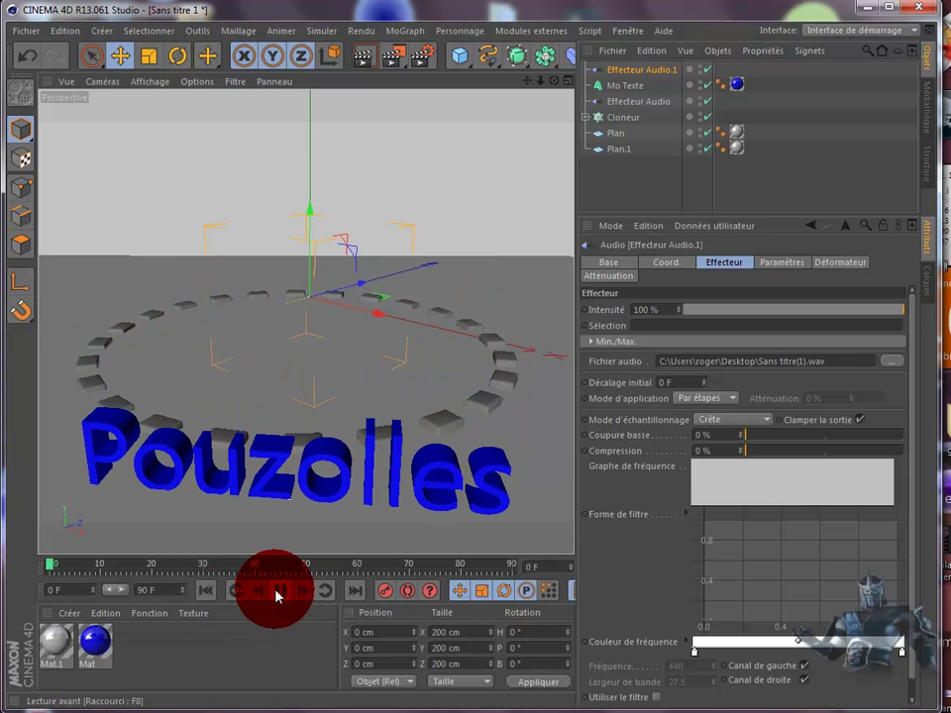
pyautogui.click(278, 593)
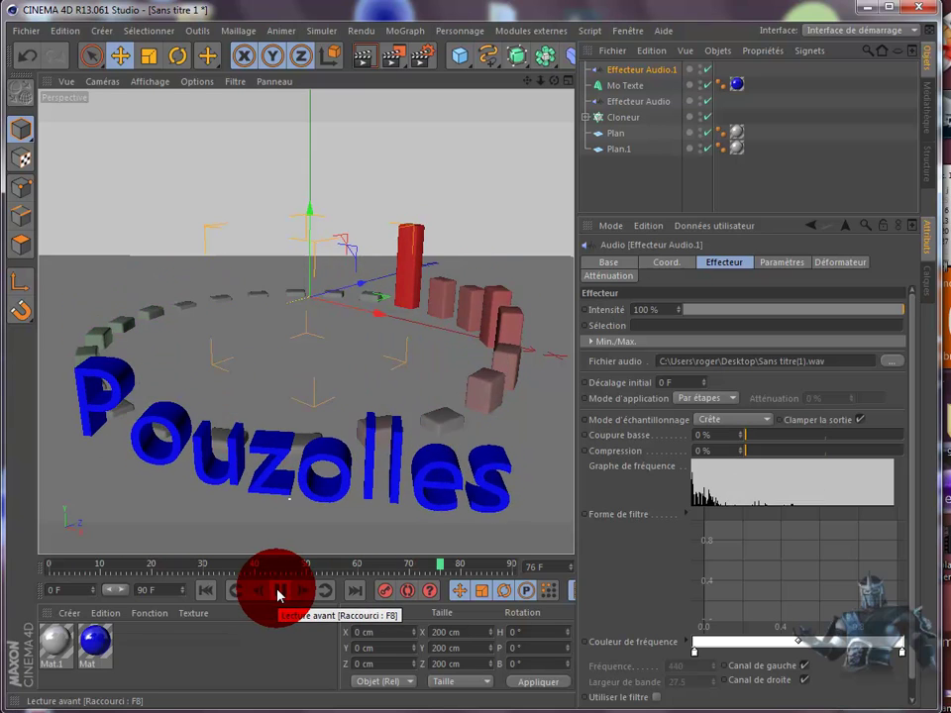
pyautogui.click(278, 593)
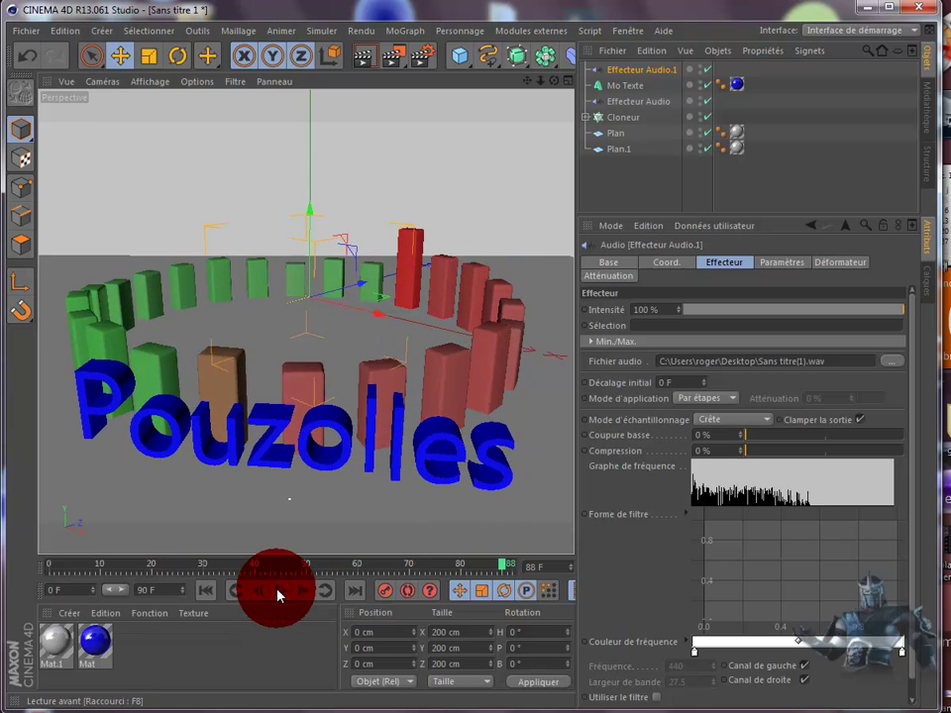
pyautogui.click(204, 590)
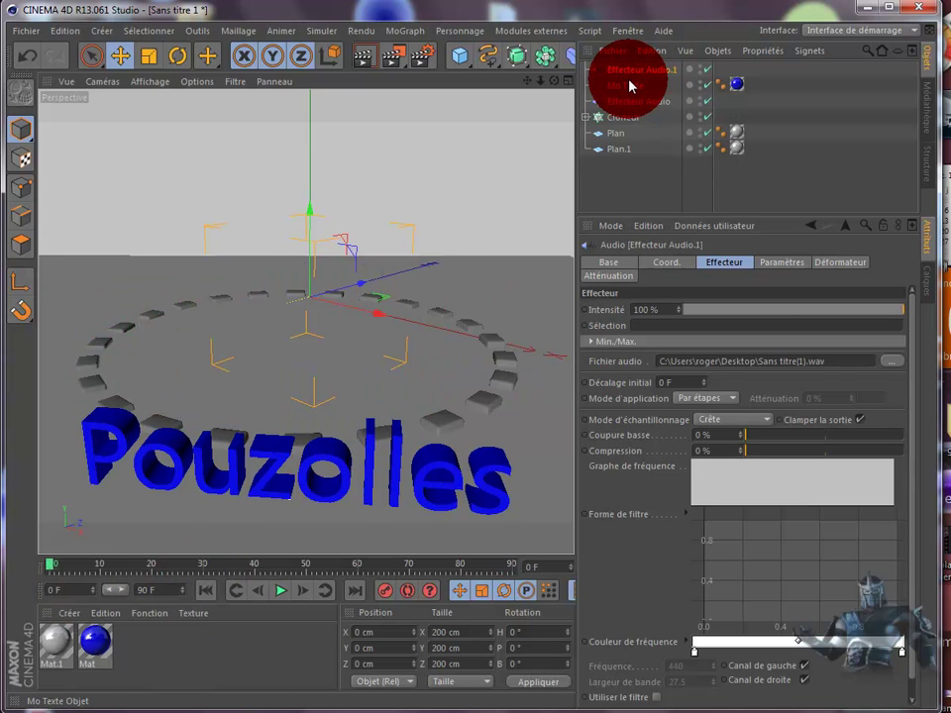
# Try the Linéaire and Objet distribution modes on the Cloneur
pyautogui.click(623, 118)
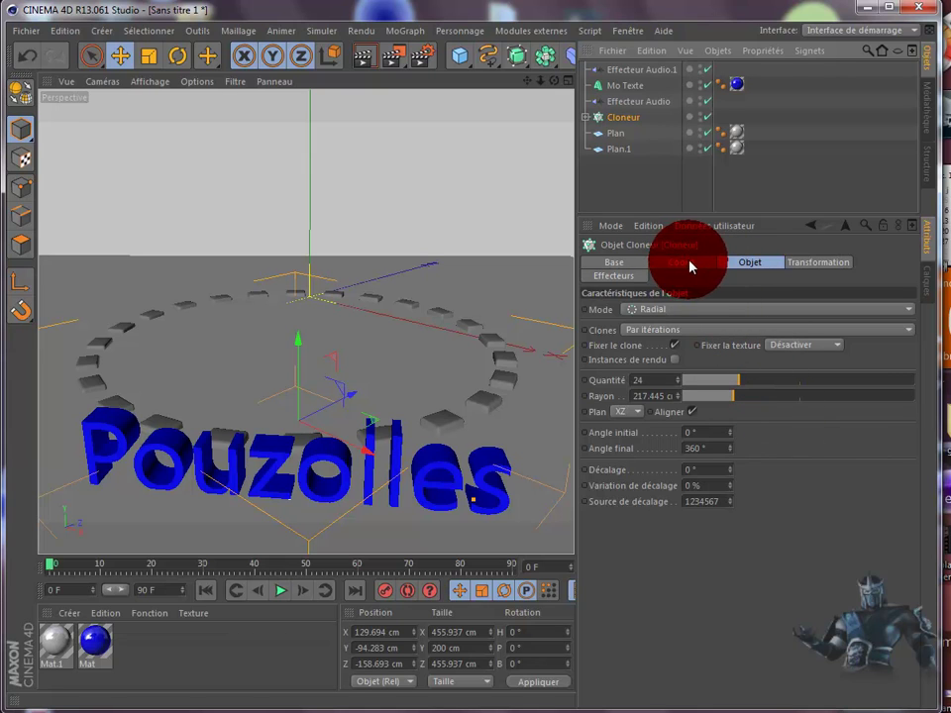
pyautogui.click(672, 311)
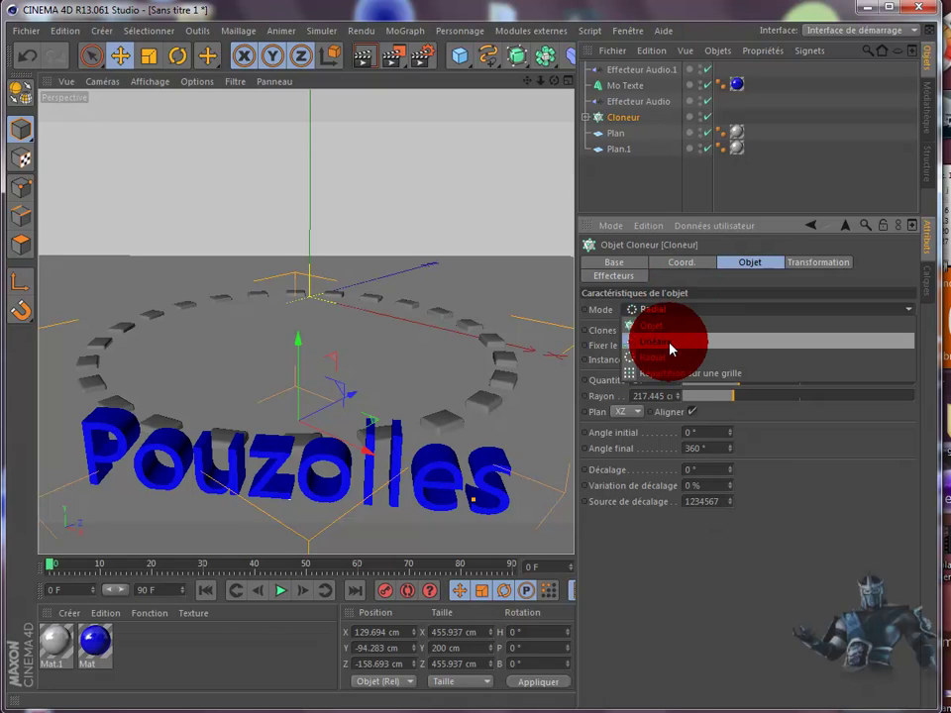
pyautogui.click(670, 343)
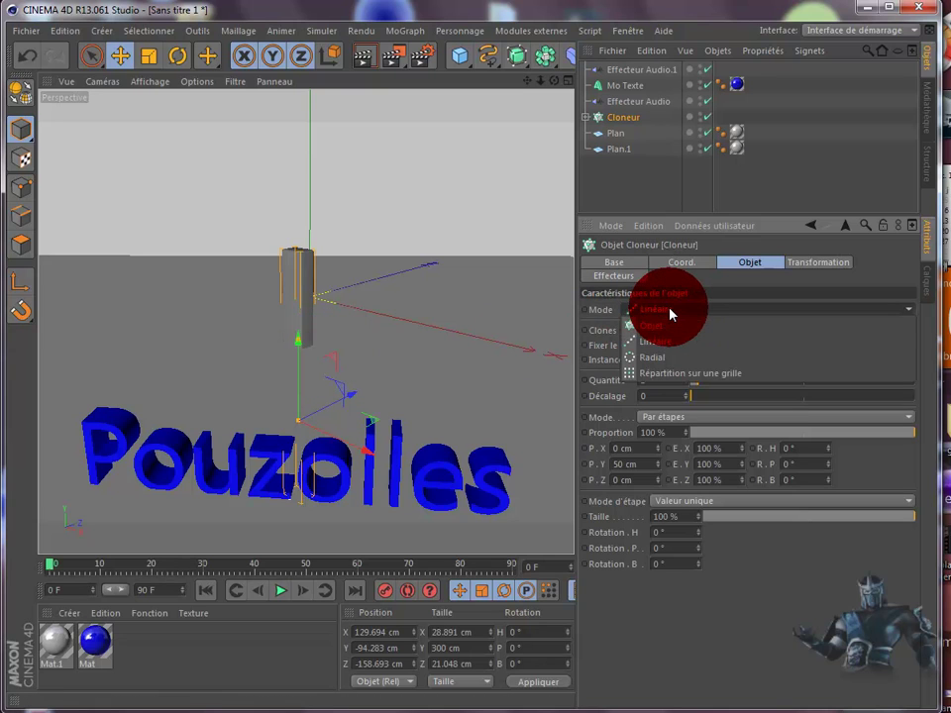
pyautogui.click(670, 310)
pyautogui.click(663, 330)
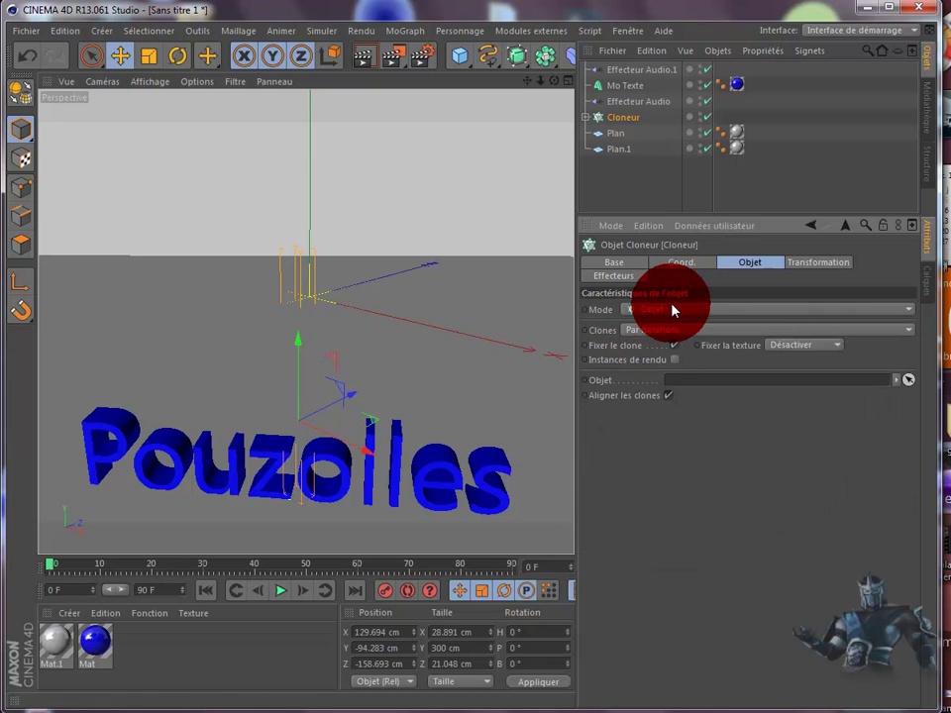
# Set the Cloneur's mode to Répartition sur une grille with a vertical quantity of 1
pyautogui.click(672, 313)
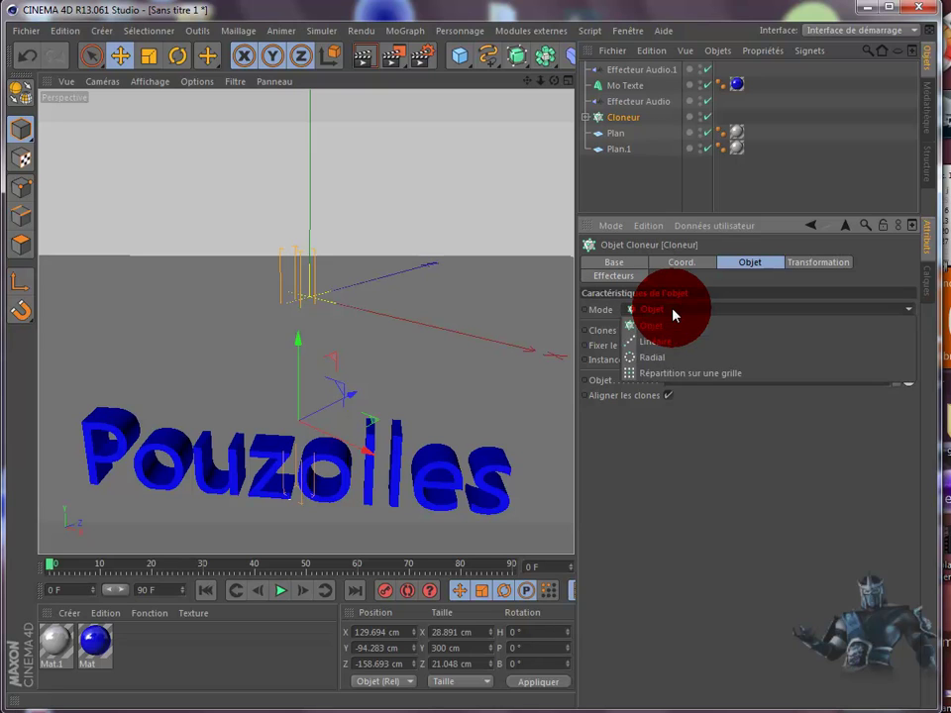
pyautogui.click(669, 375)
pyautogui.moveTo(350, 251)
pyautogui.mouseDown()
pyautogui.moveTo(239, 344)
pyautogui.moveTo(368, 342)
pyautogui.moveTo(369, 307)
pyautogui.mouseUp()
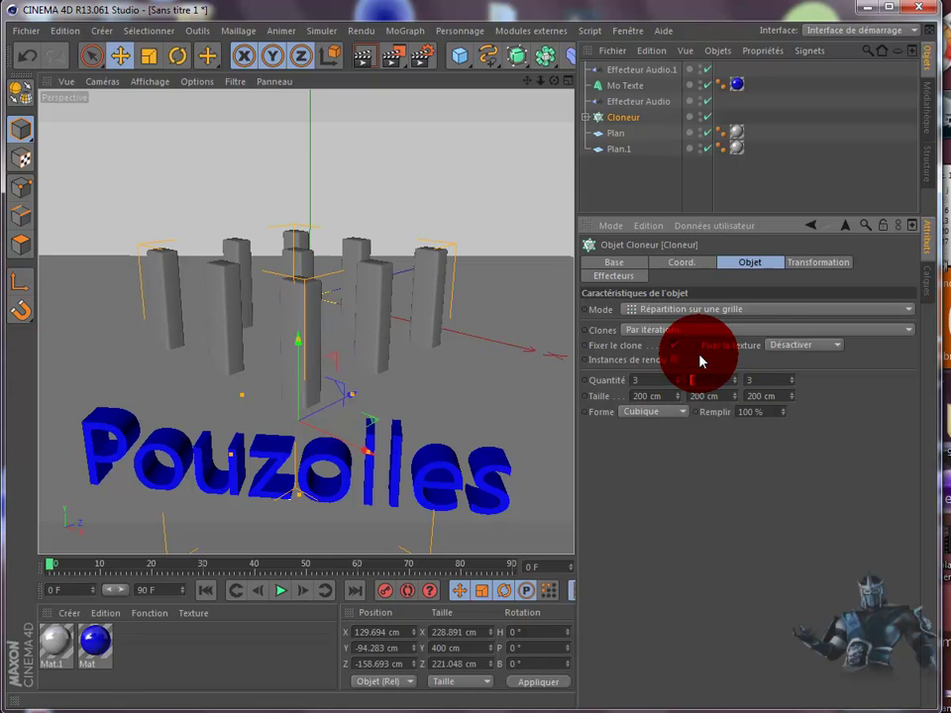
pyautogui.write('1')
pyautogui.press('Return')
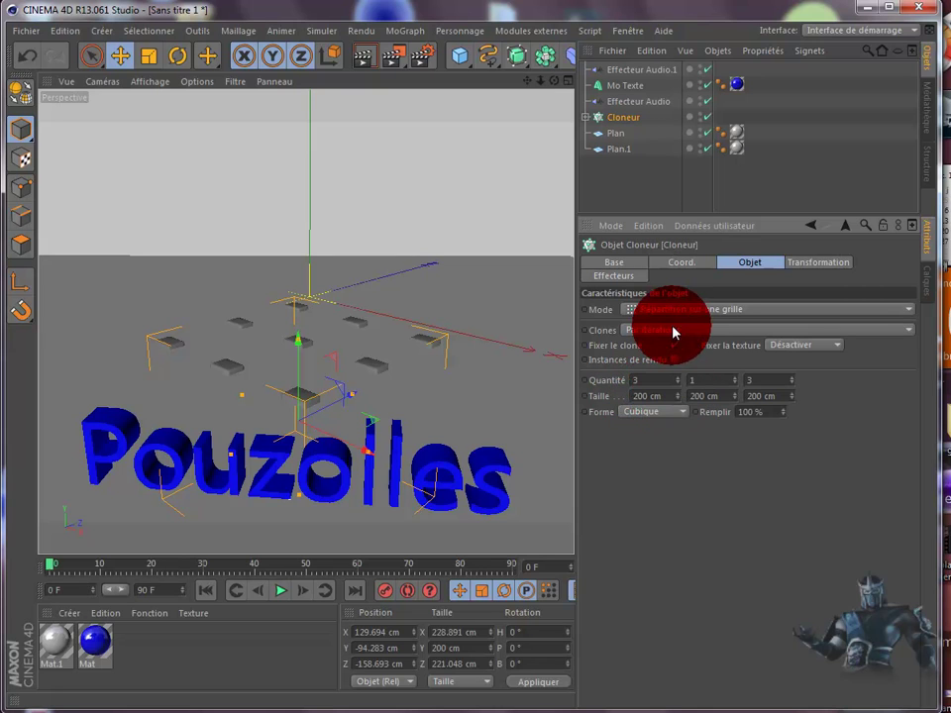
# Play the animation to check the grid of pillars reacting to the sound, and return to frame 0
pyautogui.click(282, 590)
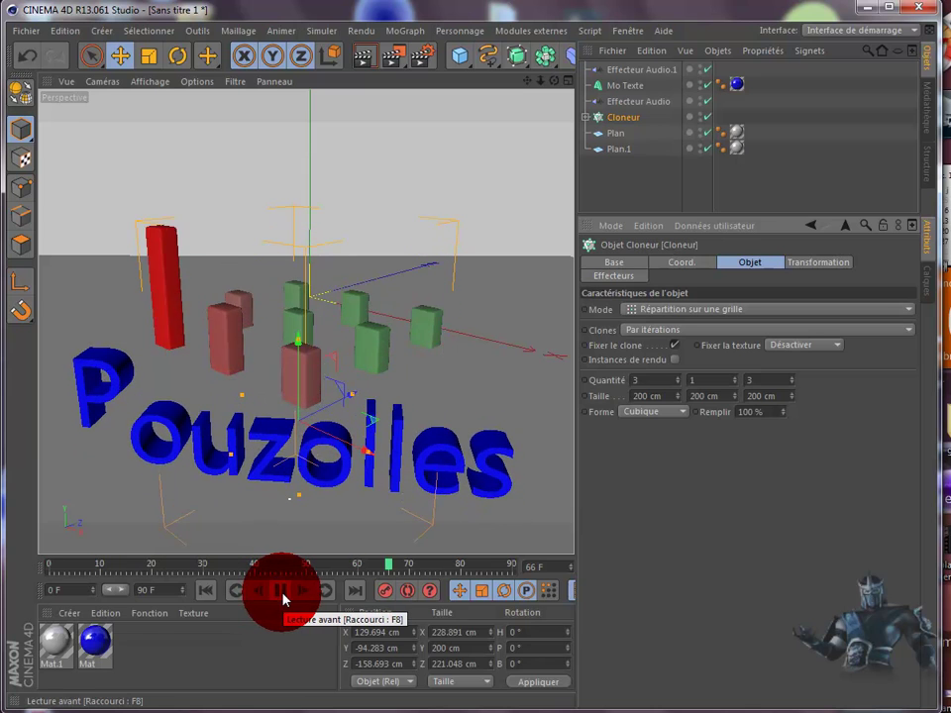
pyautogui.click(280, 590)
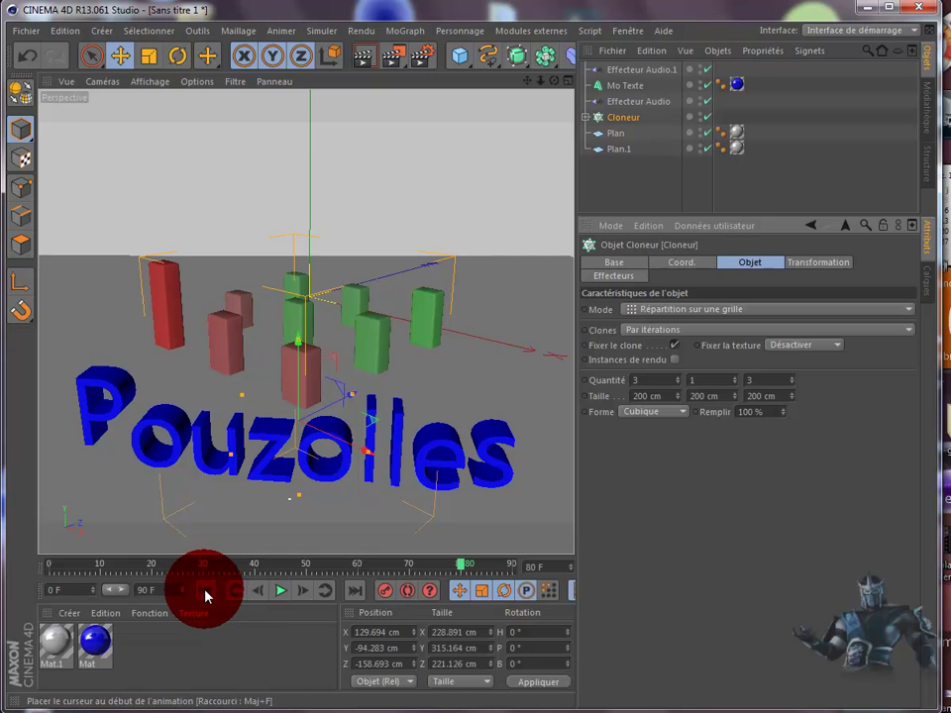
pyautogui.click(206, 591)
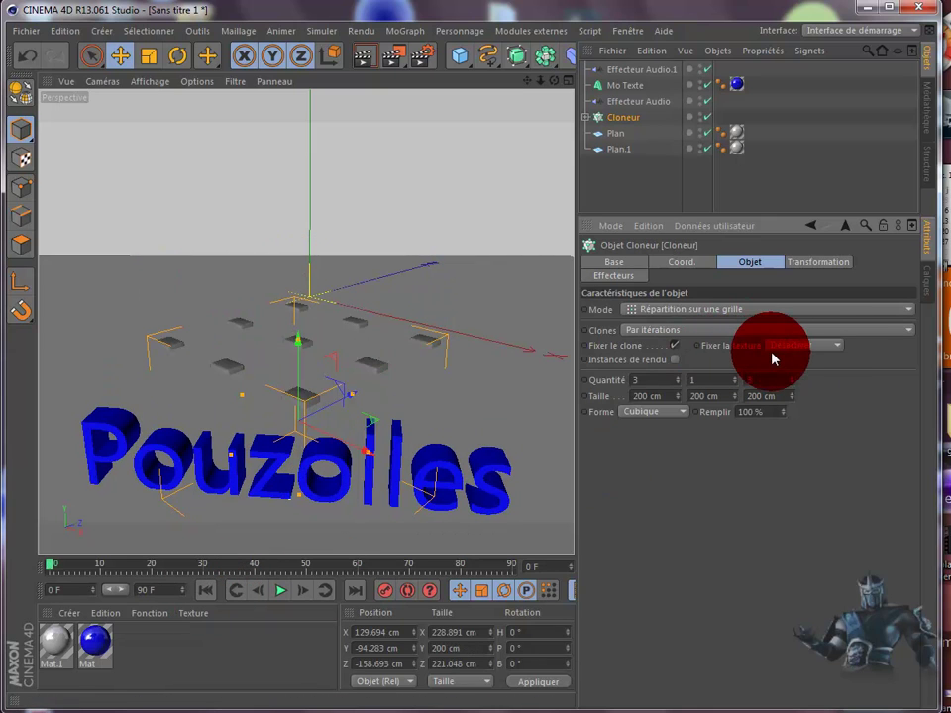
pyautogui.moveTo(737, 148); pyautogui.dragTo(736, 147)
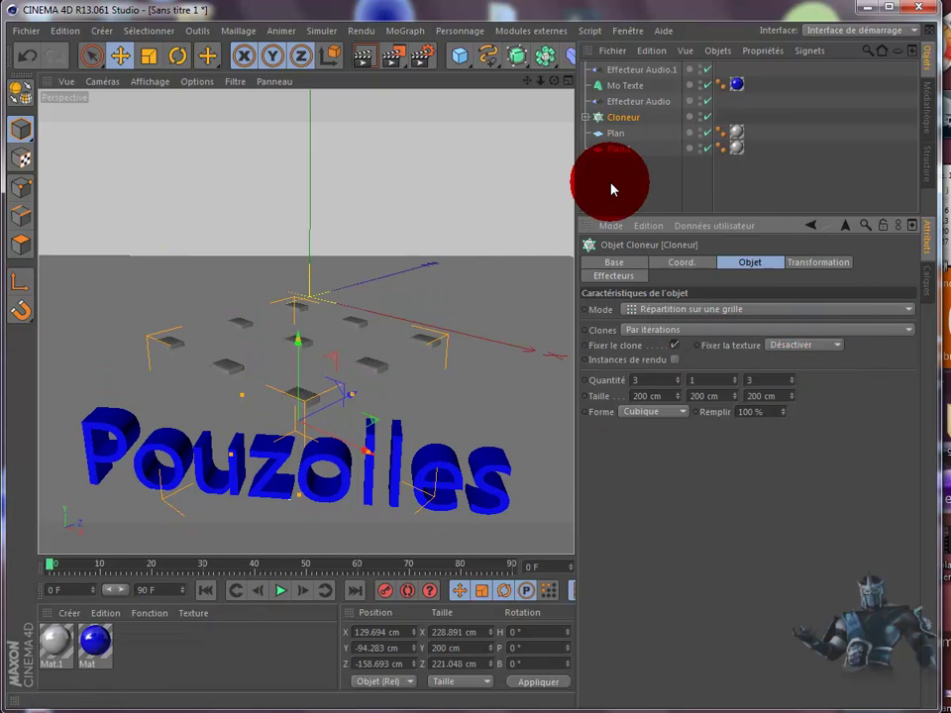